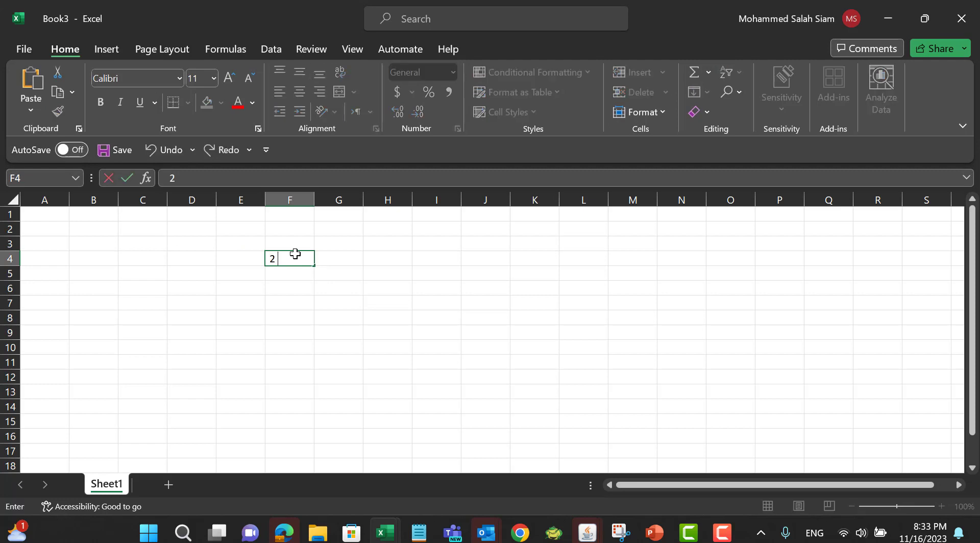
Step: Enter the title "2 AR Rveneu Recognition Transactions" in cell F4
type("2 AR Rveneu Tr")
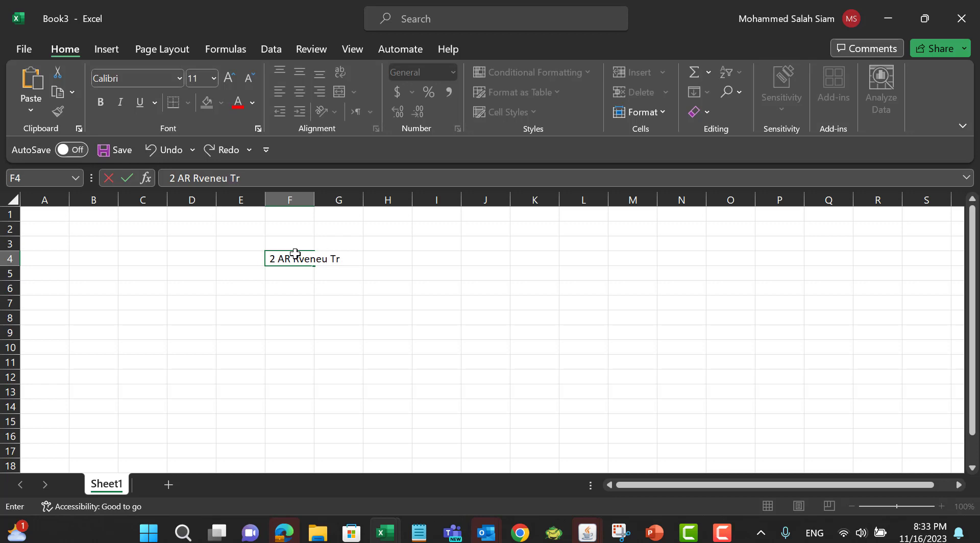
type("a")
key("BackSpace")
key("BackSpace")
key("BackSpace")
type("Recognition T")
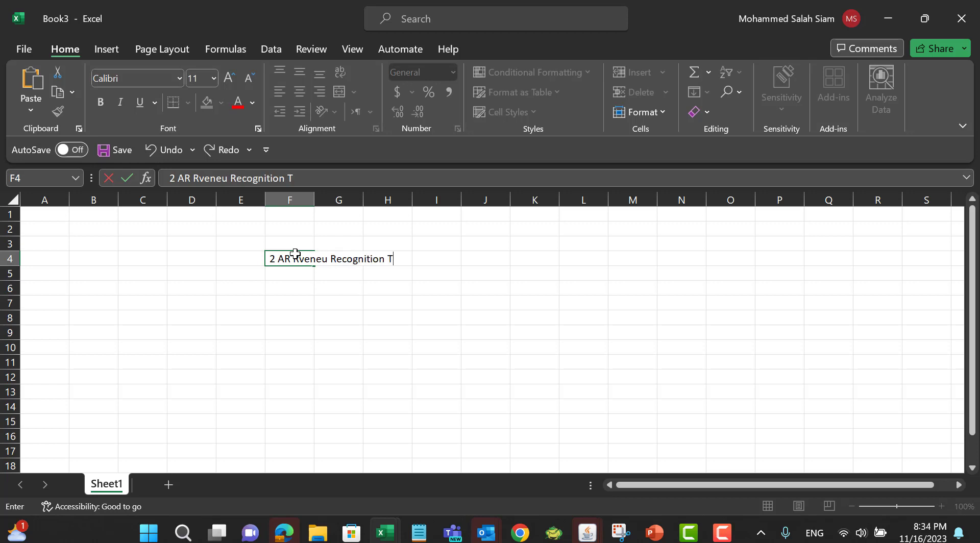
type("ransactions")
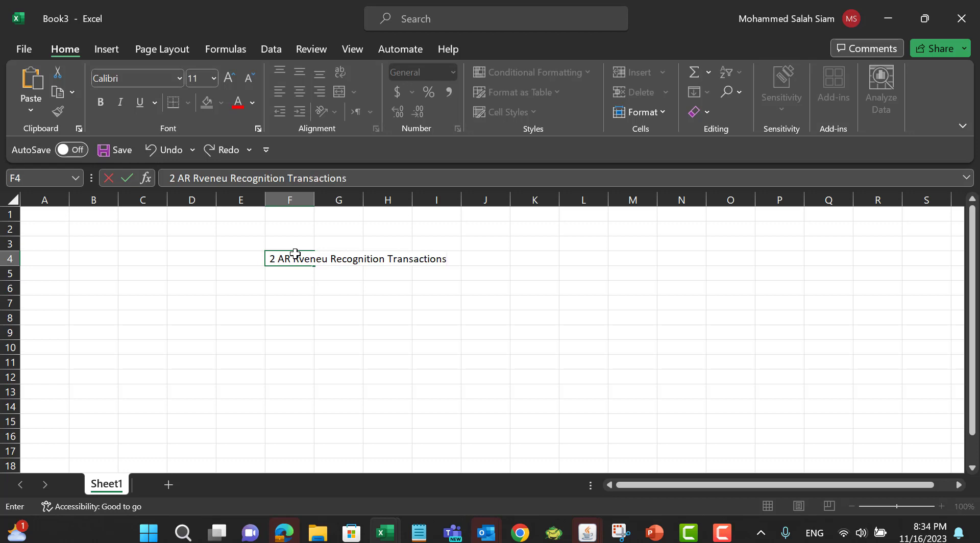
left_click(346, 289)
Step: Autofit column F to the width of the title
double_click(314, 200)
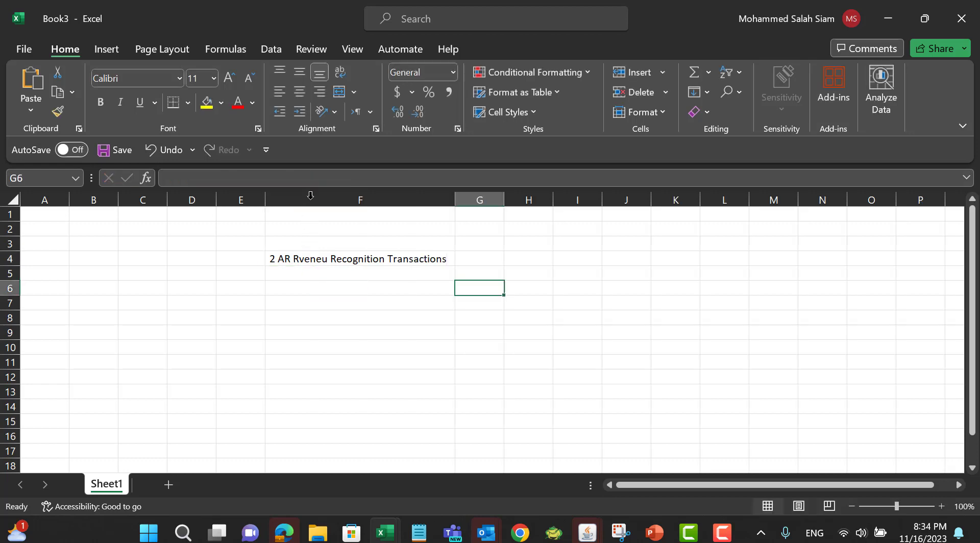
left_click(369, 299)
Step: Label F6 as "ar trx 1" and F10 as "ar trx 2"
left_click(409, 288)
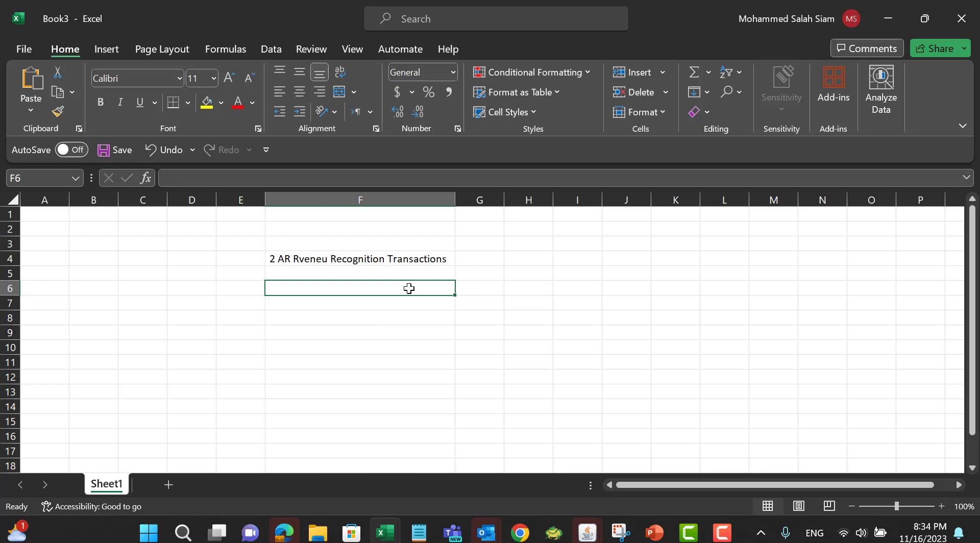
type("ar trx 1")
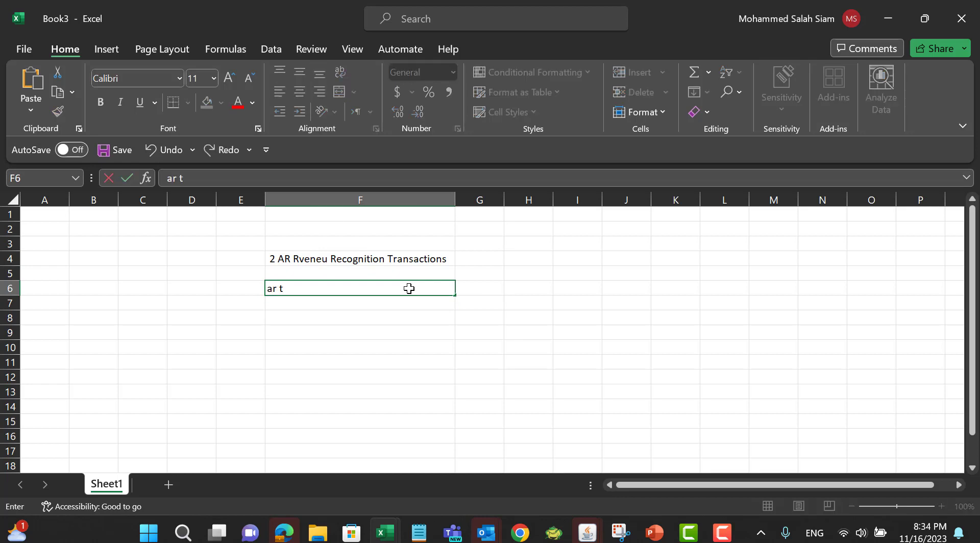
left_click(360, 347)
type("ar trx 2")
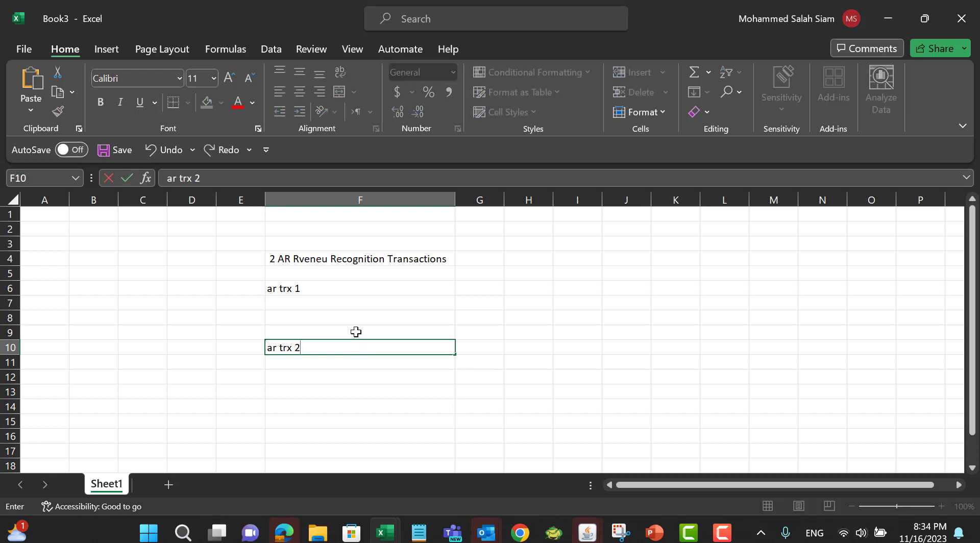
left_click(352, 303)
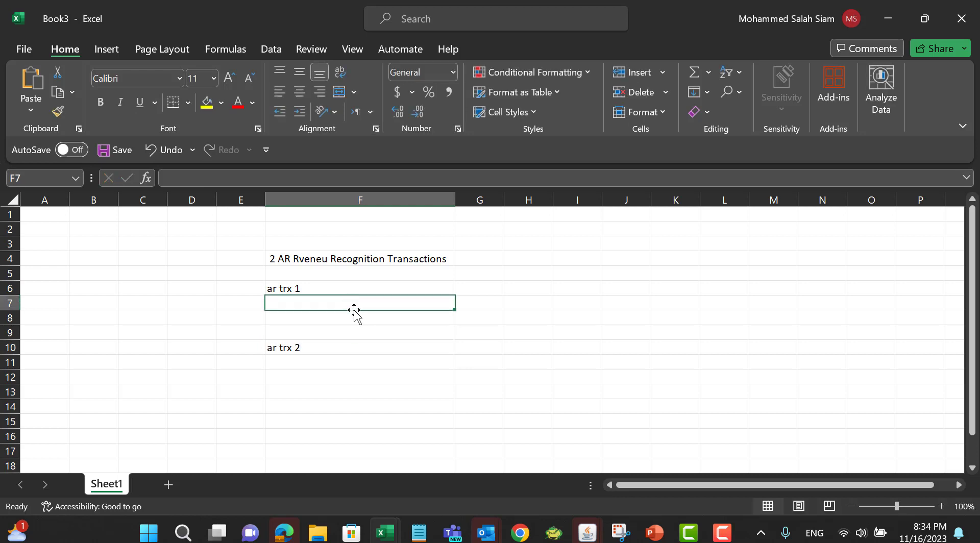
Step: Enter "Revenue Recognition" in cell D8
left_click(182, 317)
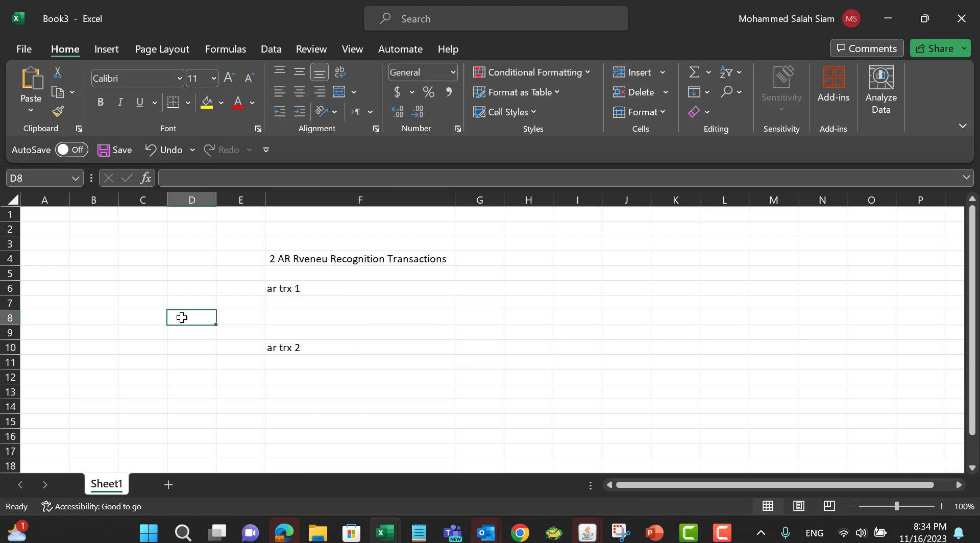
type("Revenue")
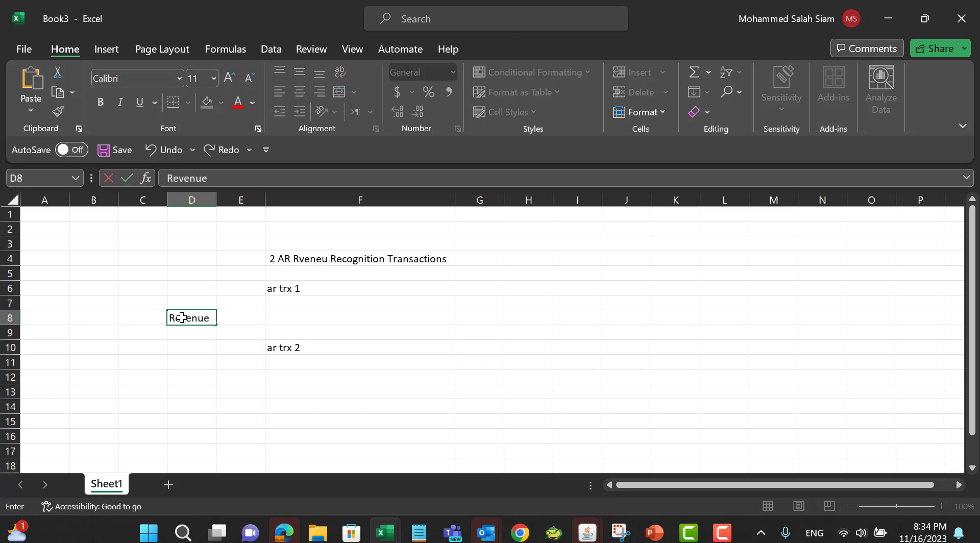
type(" Recognition")
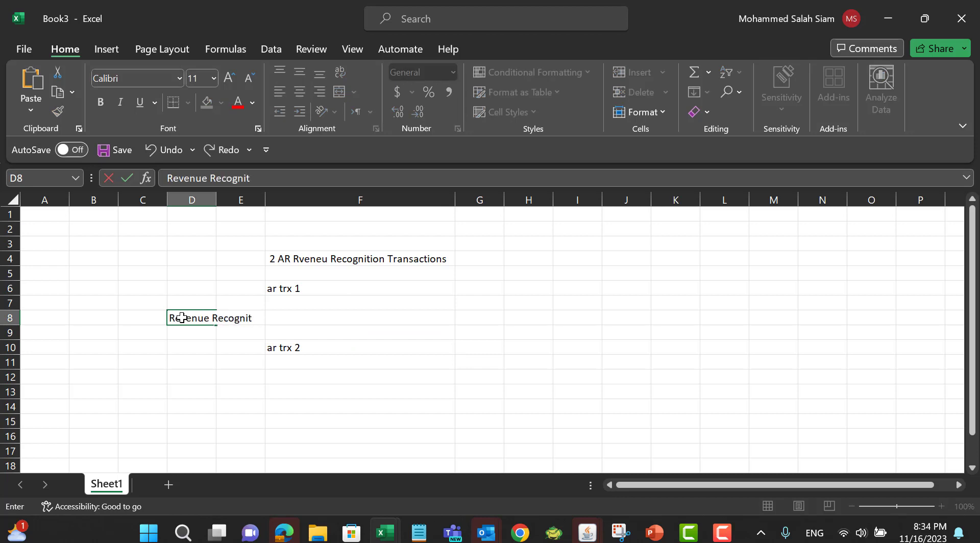
Step: Enter the header "start period" in H5 and autofit column H
left_click(529, 276)
type("st")
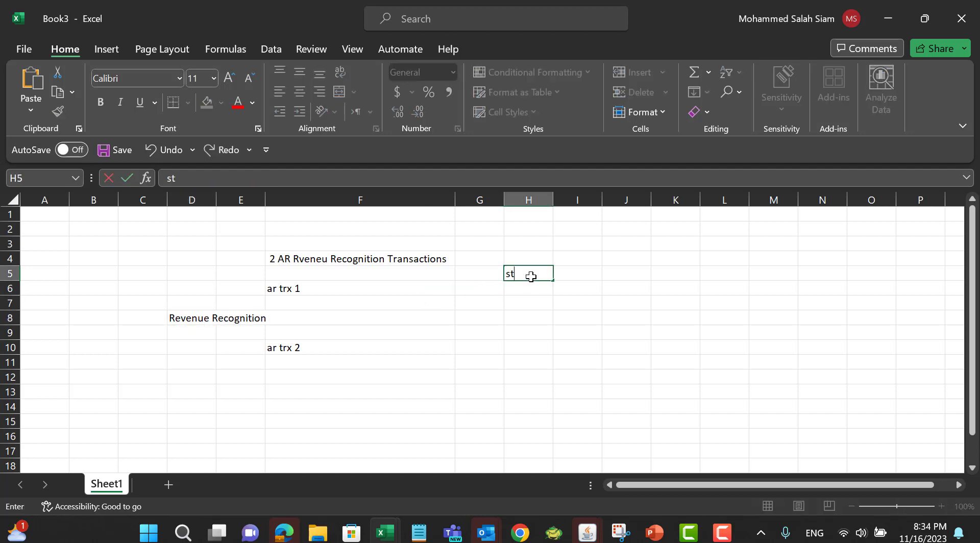
type("art period")
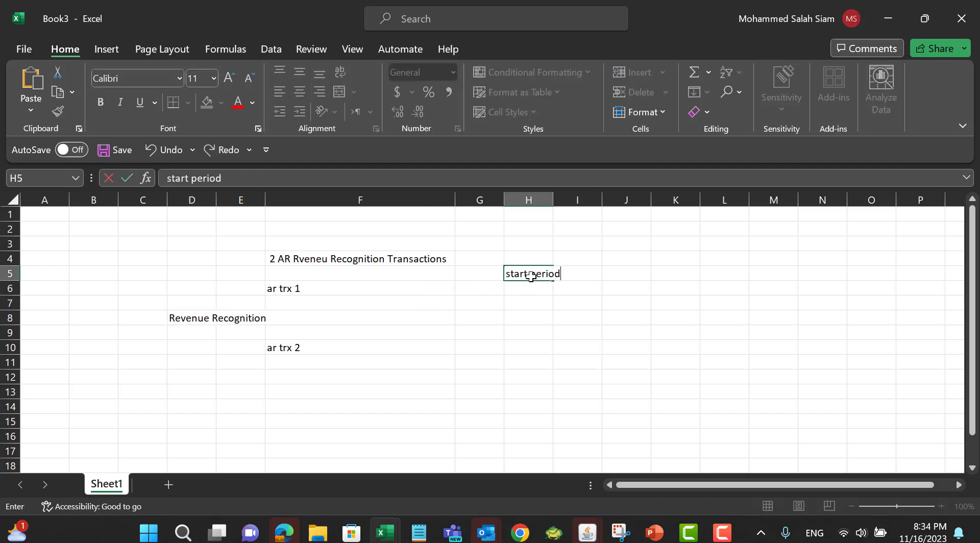
double_click(559, 191)
Step: Enter the header "end period" in I5
left_click(585, 281)
left_click(584, 274)
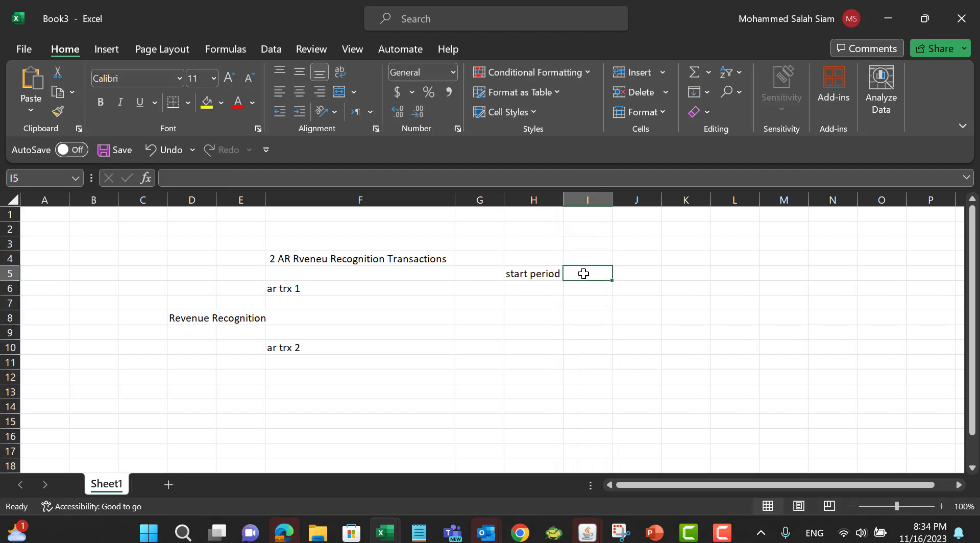
type("end period")
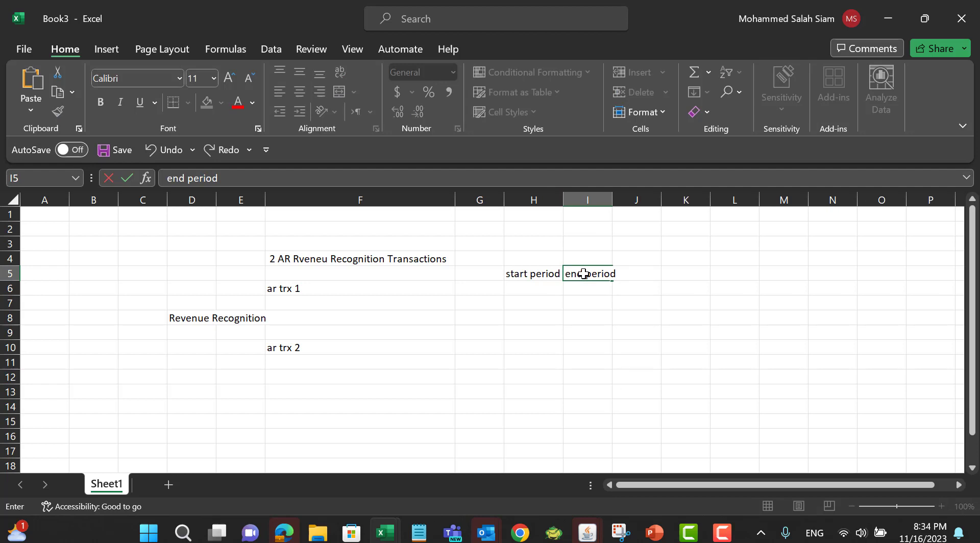
left_click(537, 291)
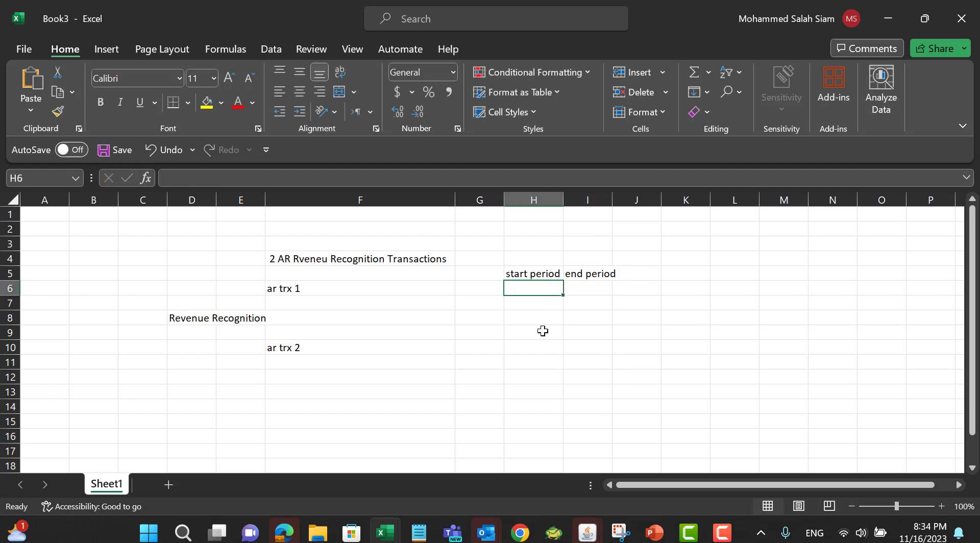
Step: Enter the start period jan-23 in H6 and the end period dec-23 in I6
type("jan-2")
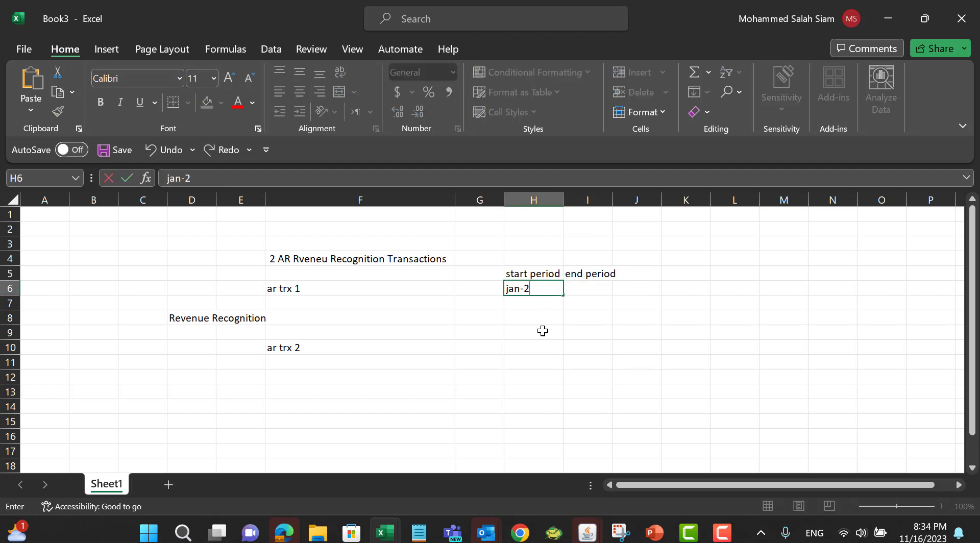
type("3")
left_click(598, 288)
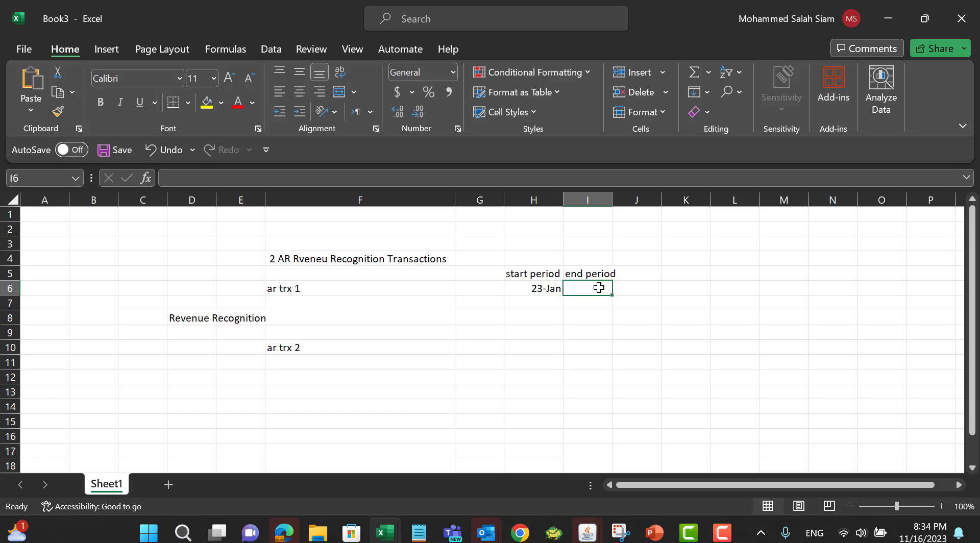
type("d")
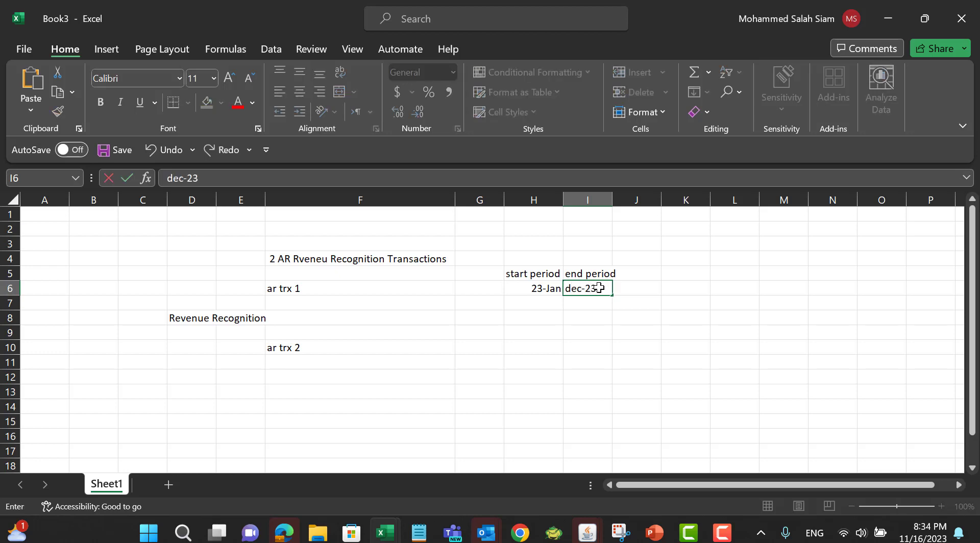
type("ec-23")
left_click(544, 337)
Step: Copy the two dates in H6:I6 and paste them into H10:I10 for the second transaction
left_click(547, 291)
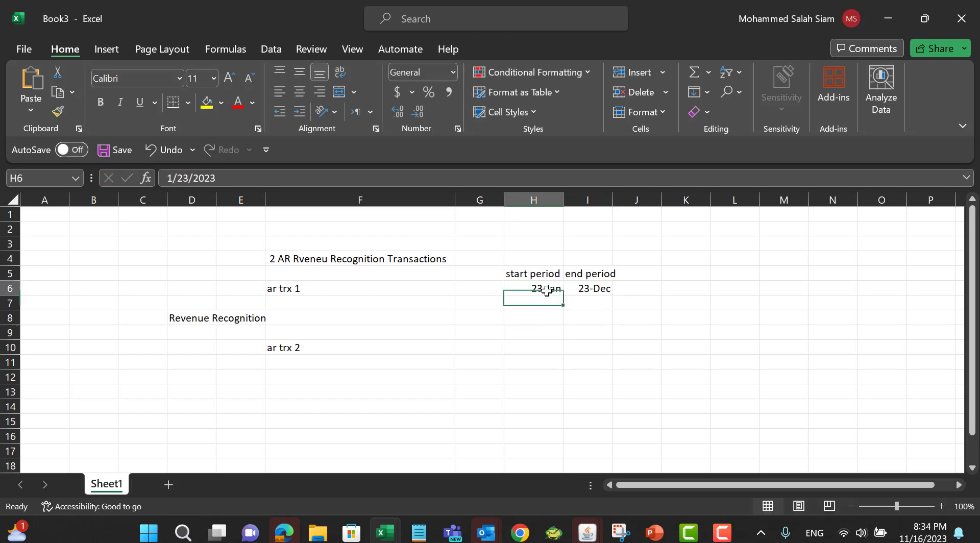
left_click_drag(547, 291, 575, 288)
key("ctrl+c")
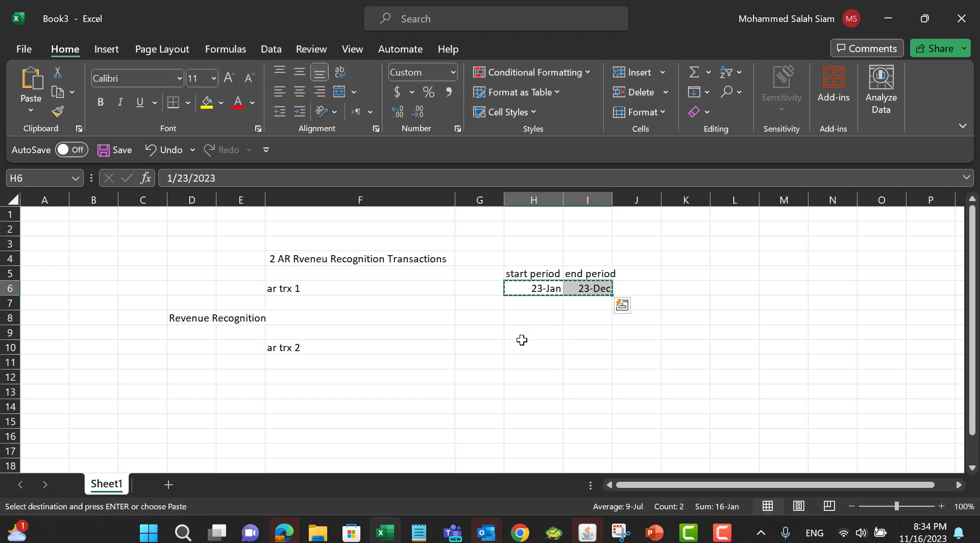
left_click_drag(528, 346, 586, 348)
key("ctrl+v")
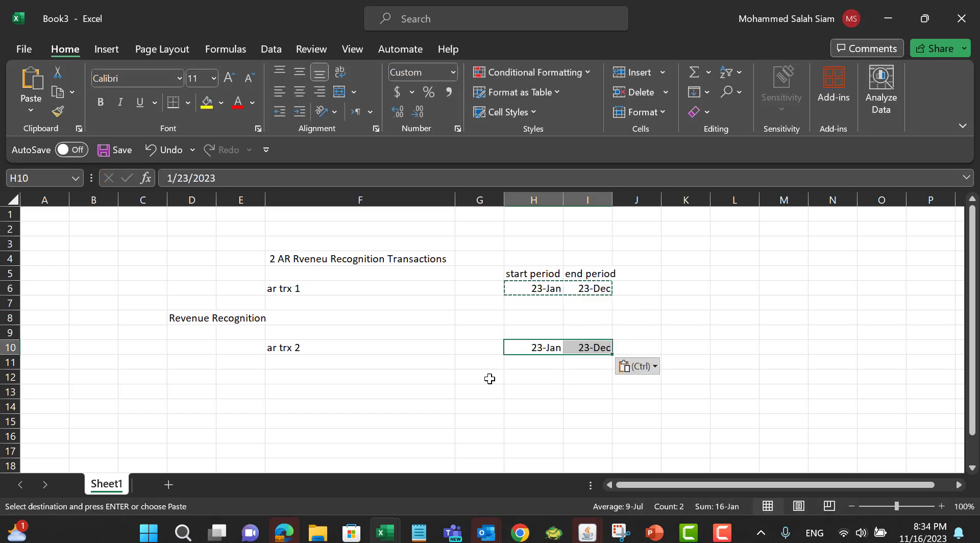
Step: Enter "Run recognize revenue" in E13 and autofit column E
left_click(351, 396)
left_click(238, 389)
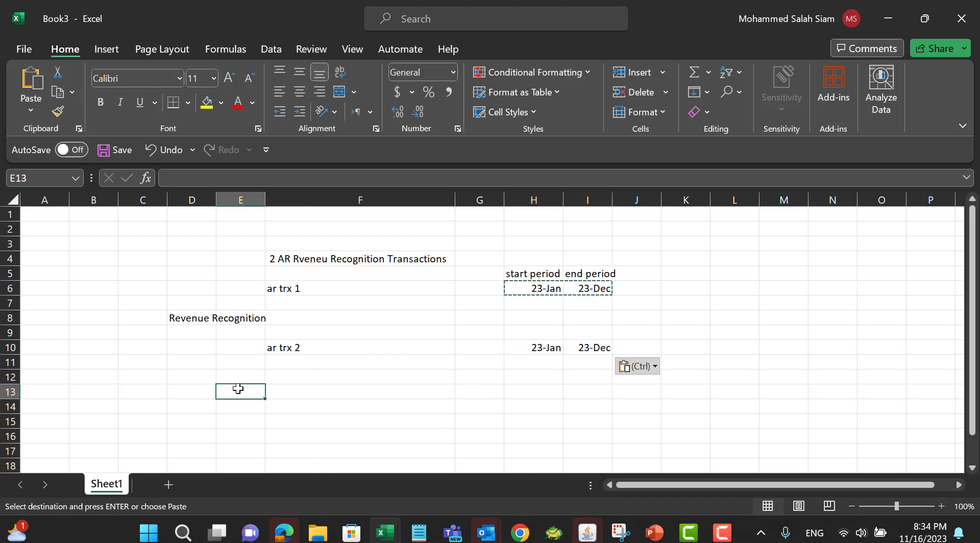
type("Run")
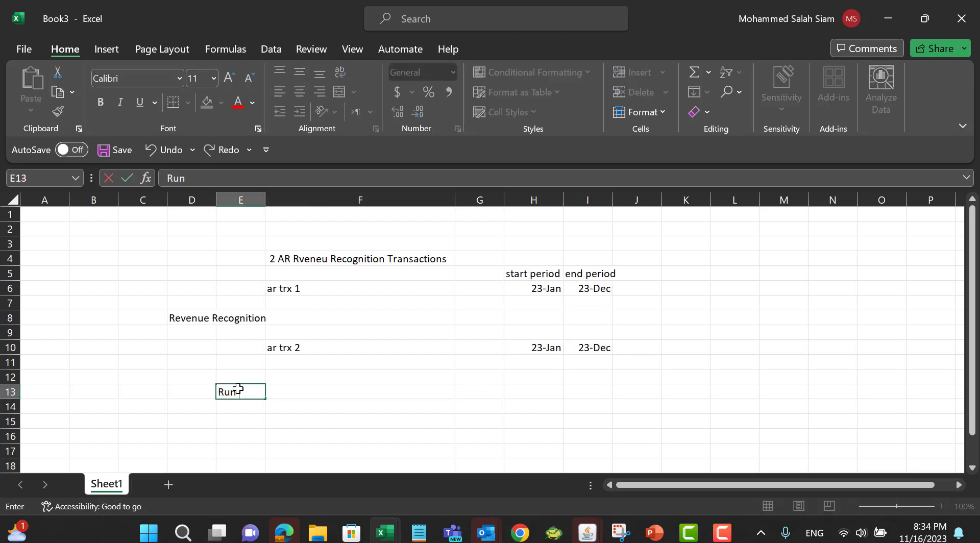
type(" recognize re")
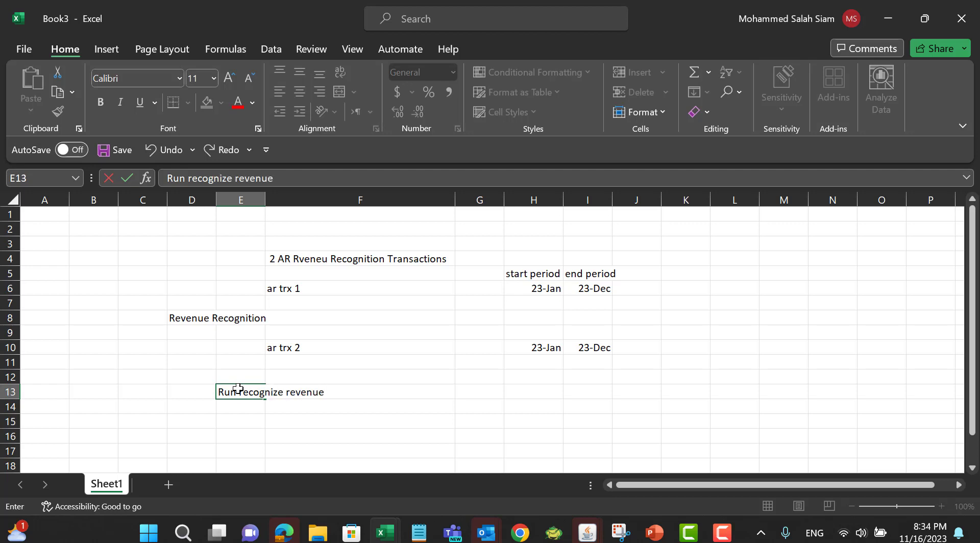
type("venue")
left_click(322, 360)
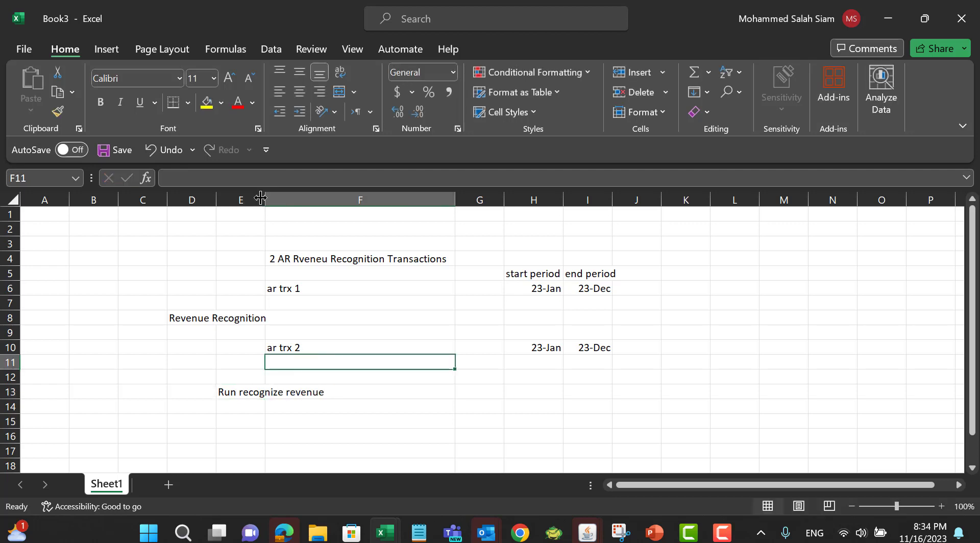
double_click(265, 199)
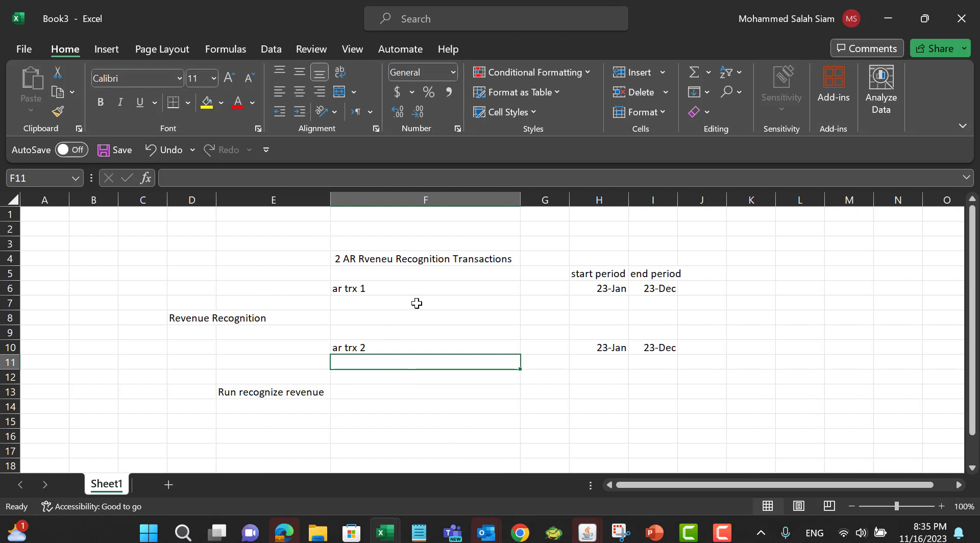
Step: Enter "amount 12000" in cell F7 below the first transaction
left_click(457, 303)
type("amount 12")
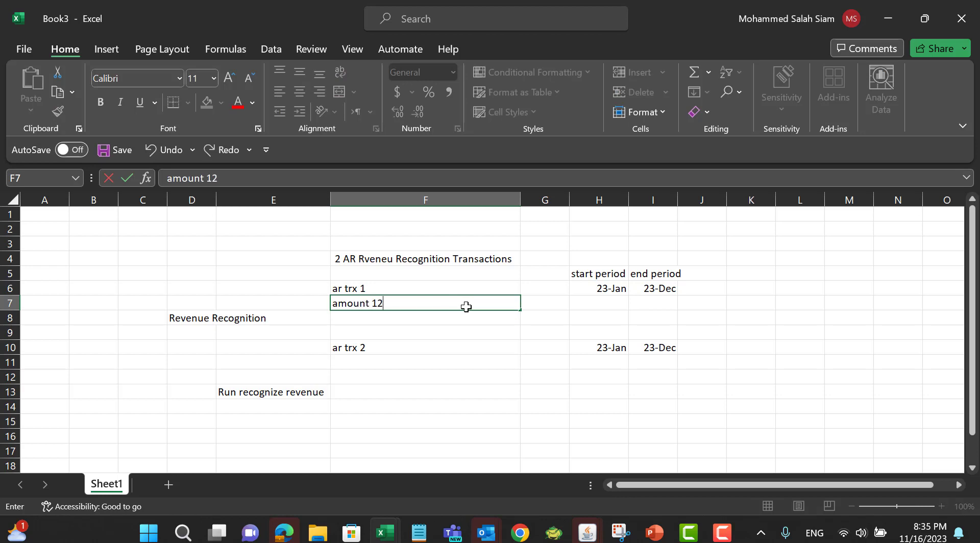
type("000")
left_click(614, 306)
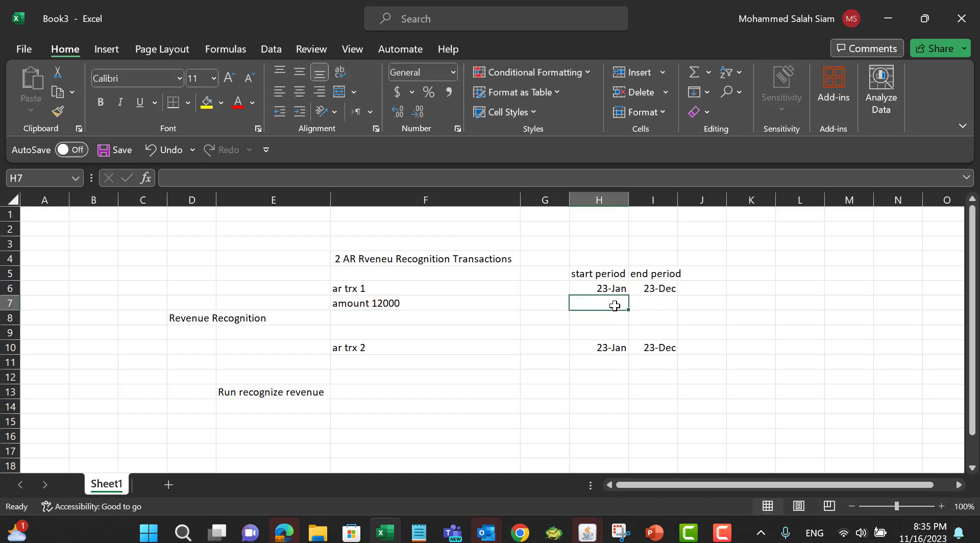
Step: Enter 1000 in H7 and fill it across to M7
type("1000")
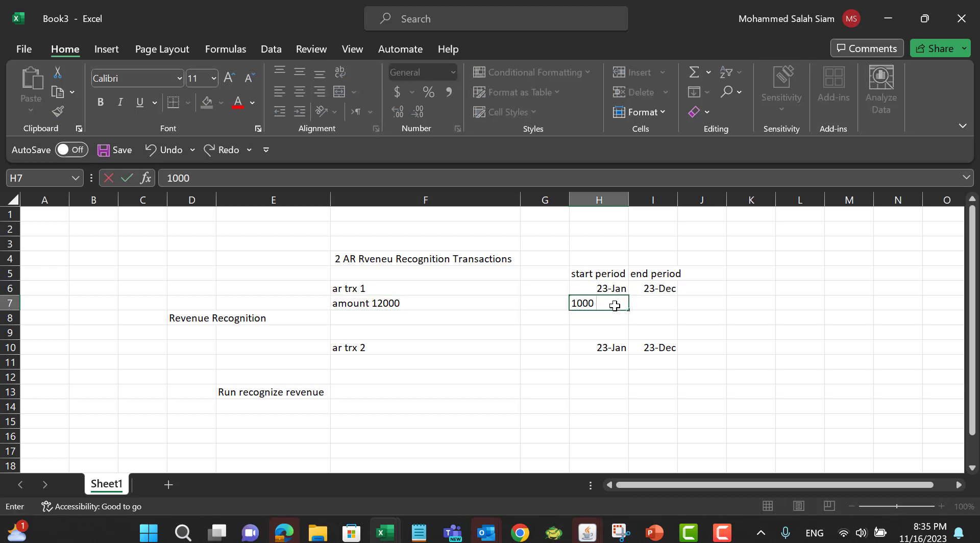
left_click(633, 303)
left_click(621, 302)
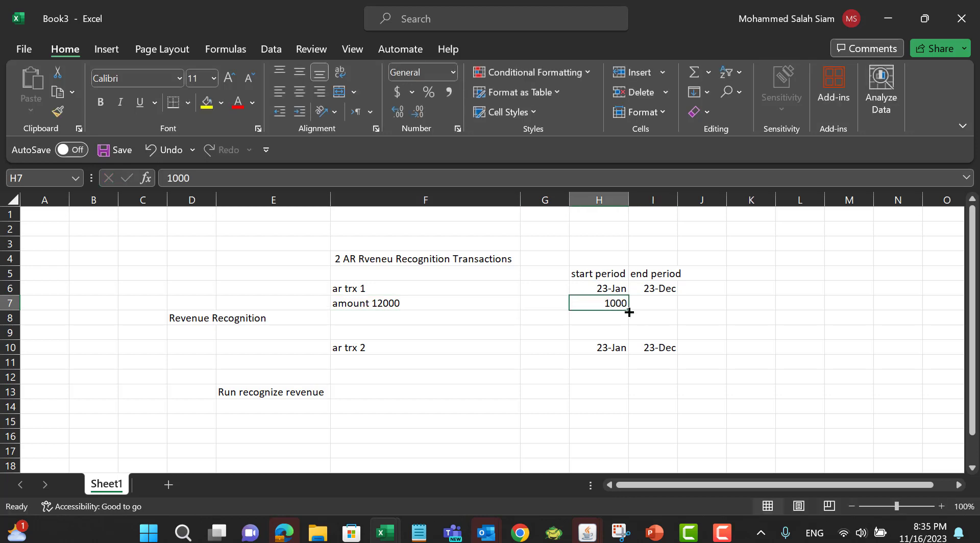
left_click_drag(629, 312, 877, 307)
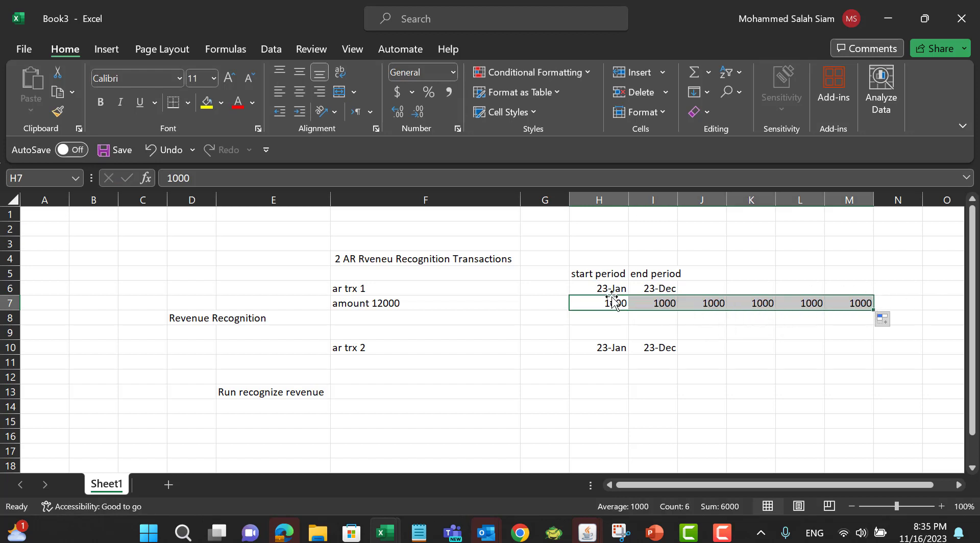
Step: Copy the monthly amounts H7:M7 and paste them into H11:M11 for the second transaction
left_click(388, 304)
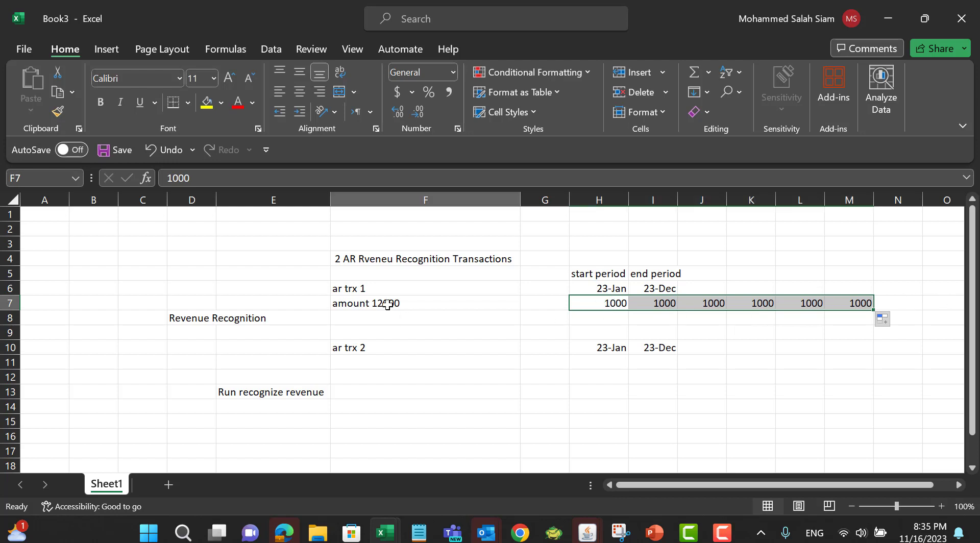
left_click_drag(614, 303, 842, 300)
key("ctrl+c")
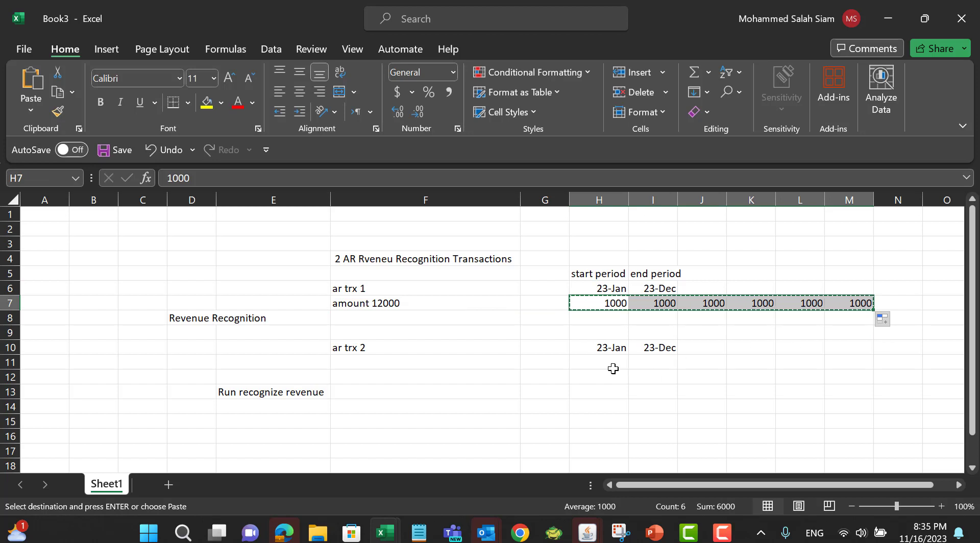
left_click(613, 368)
key("ctrl+v")
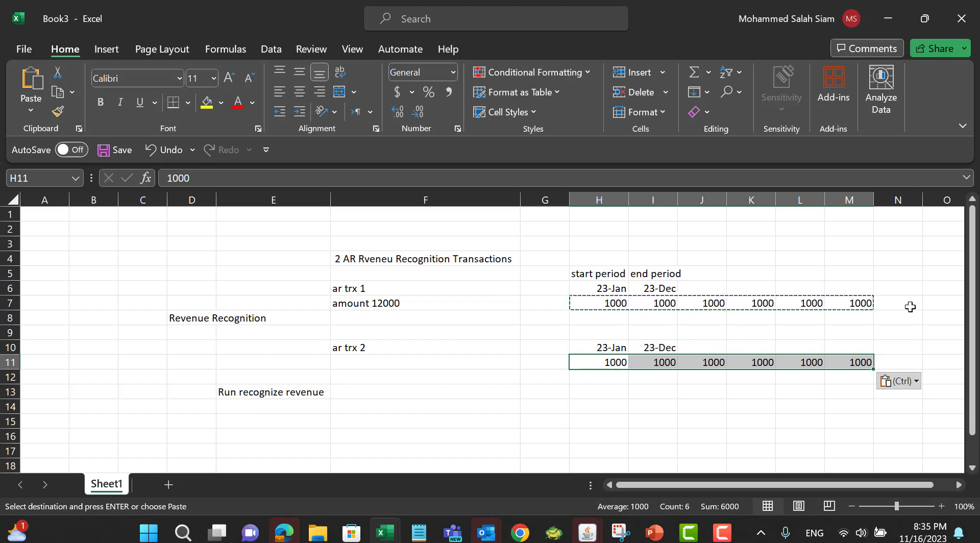
Step: Enter "credited those 2 transaction by reversal rule of reveneu recognition" in cell F15
left_click(403, 422)
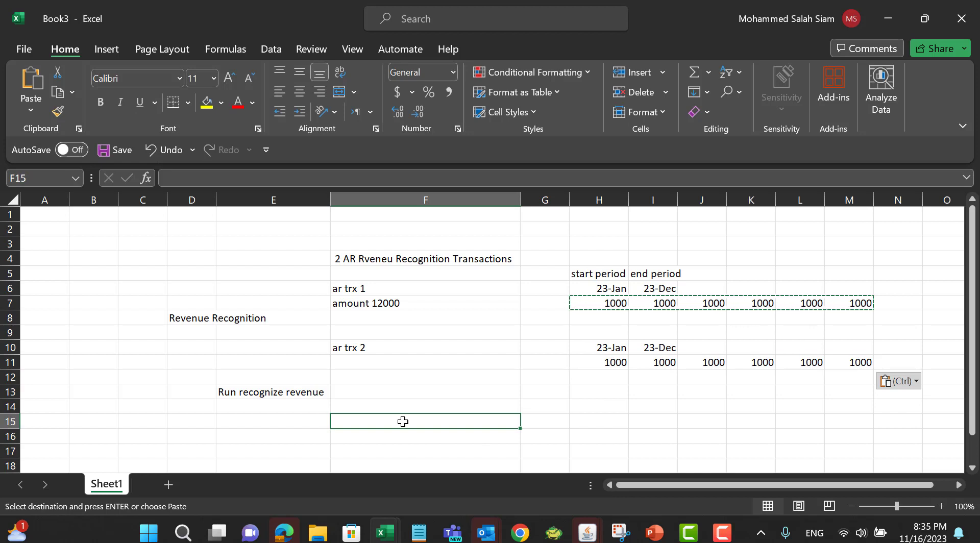
type("credited")
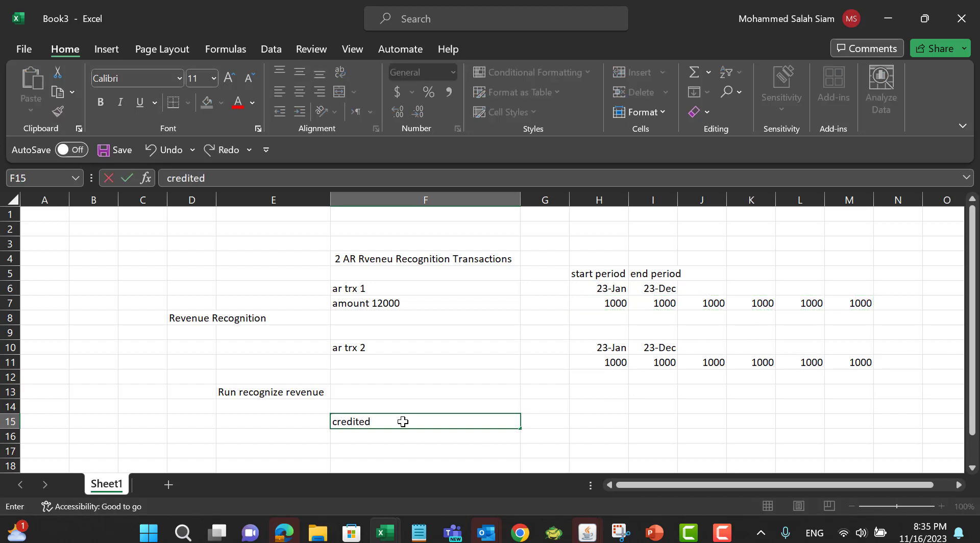
type(" those 2 transaction by")
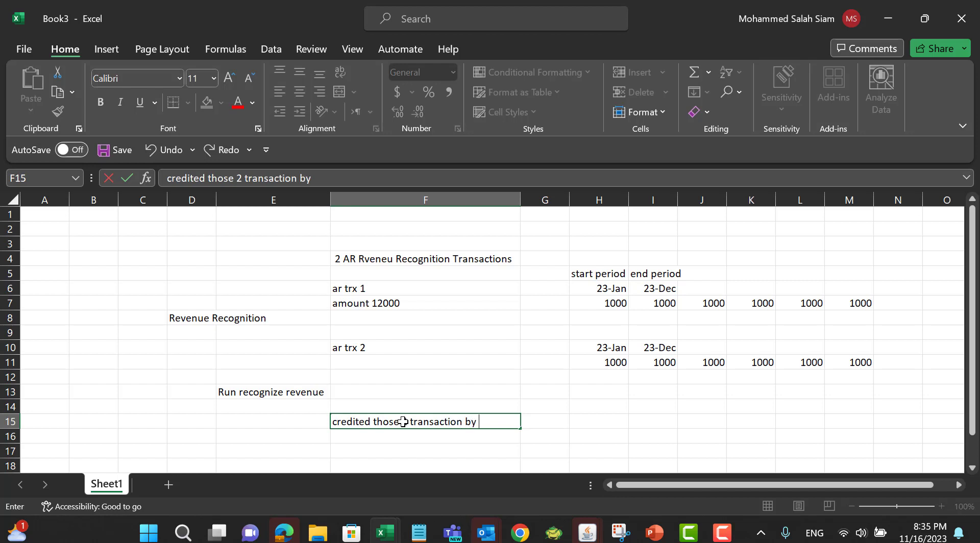
type(" reversal rule of r")
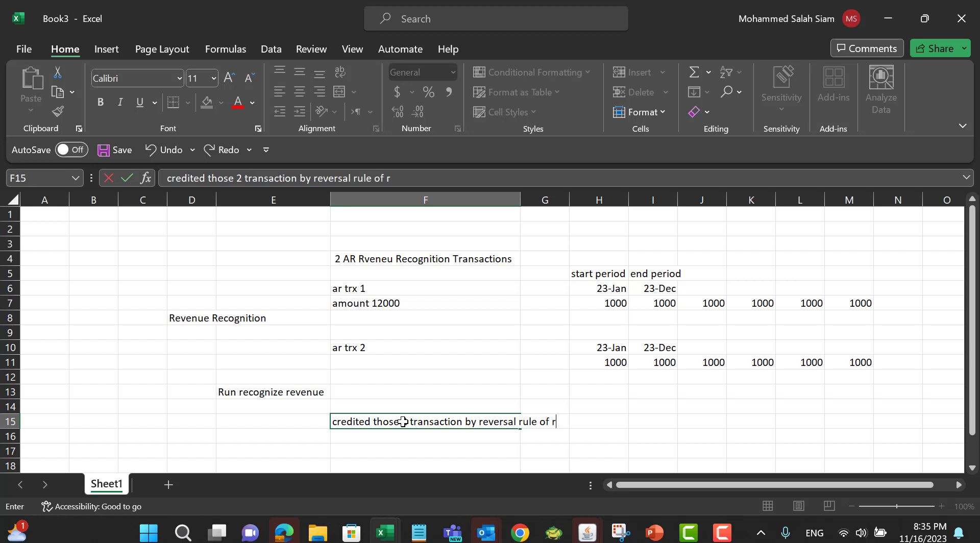
type("eveneu recogn")
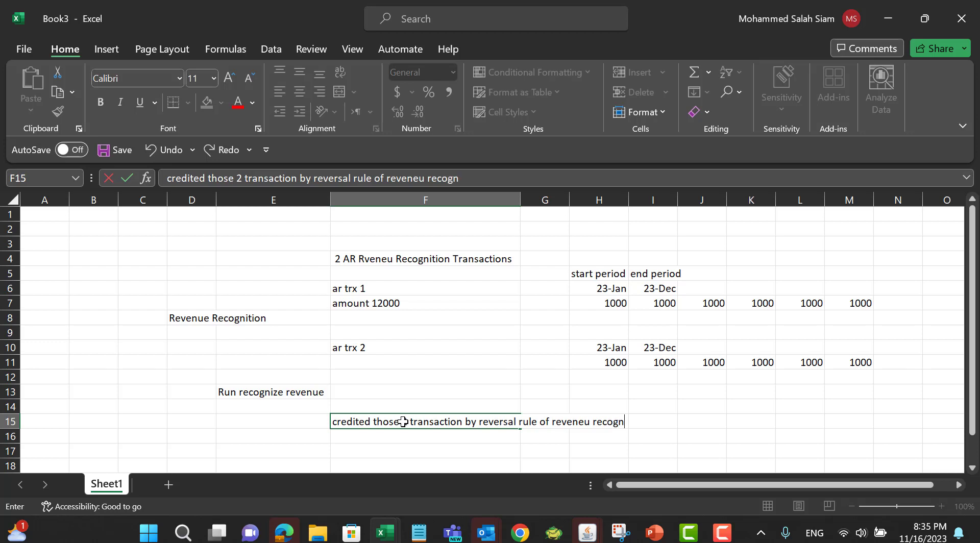
type("ition")
Step: Enter "Prorate and chec the accounting entries" in cell F8 under the first transaction
left_click(357, 322)
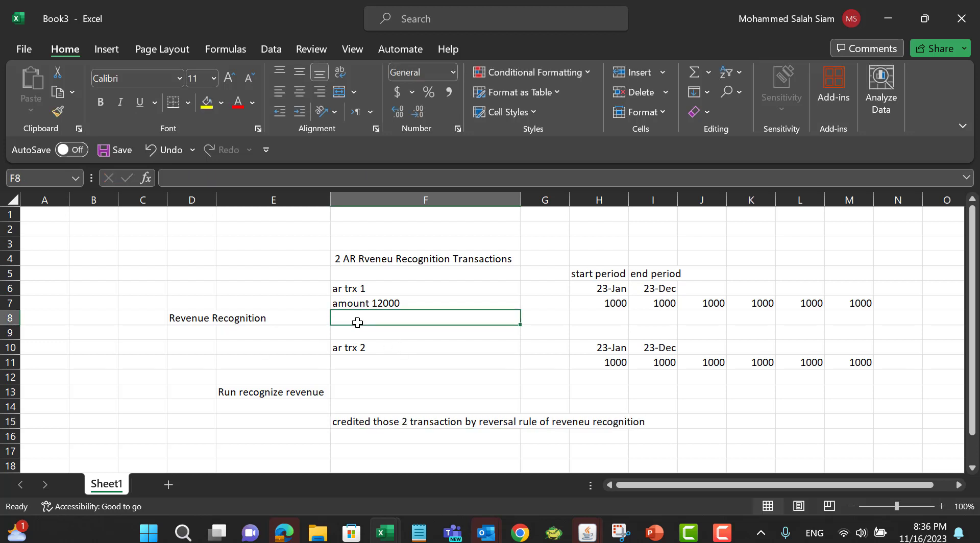
type("Prorate")
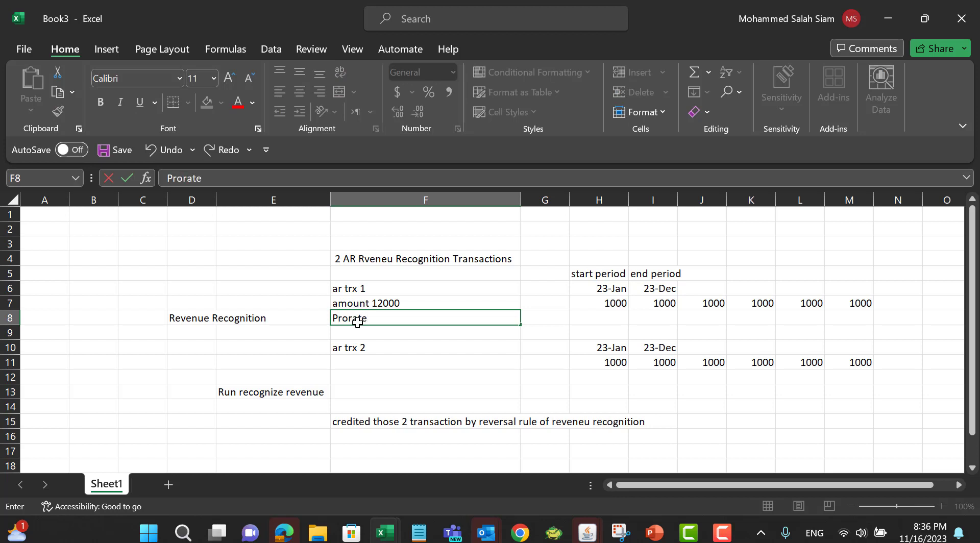
type(" and chec the acc")
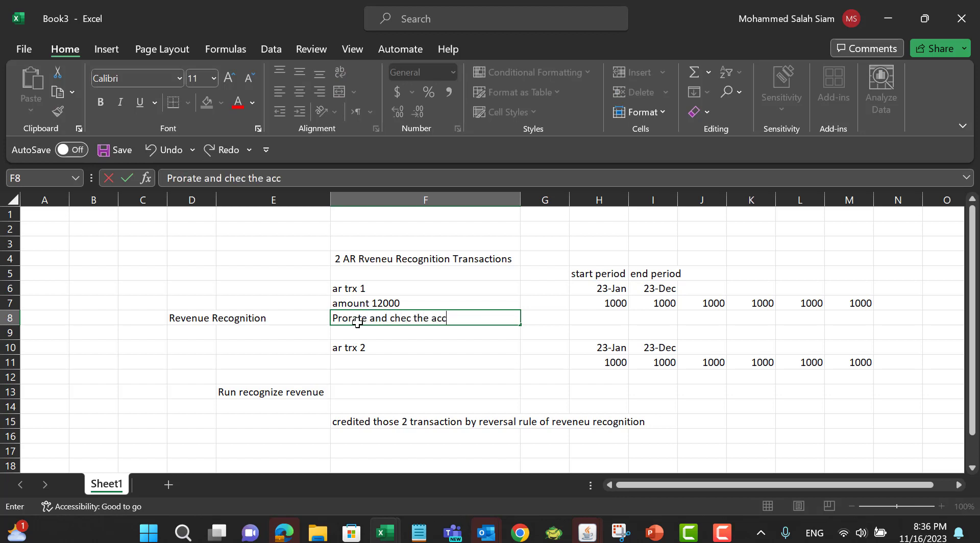
type("ounting entries")
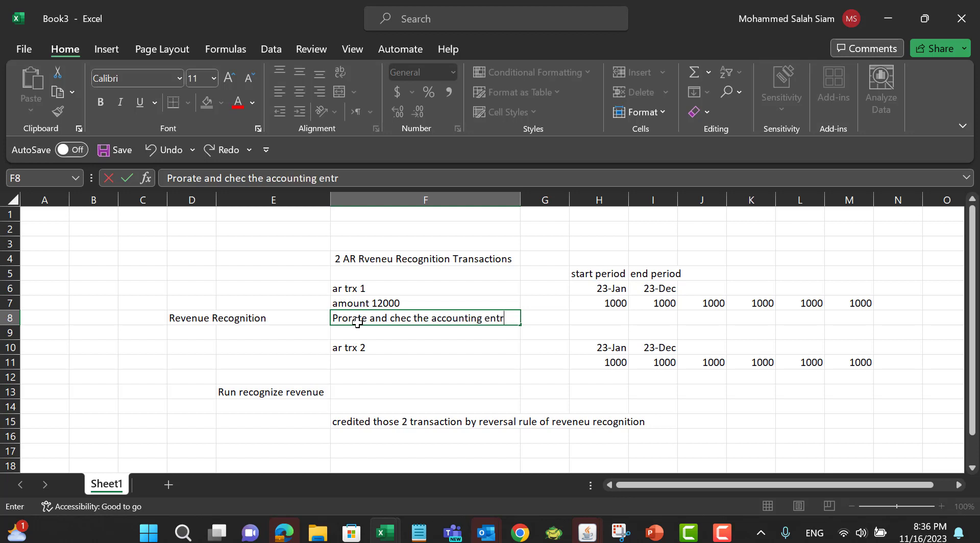
left_click(411, 403)
Step: Copy the F8 note and paste it into cell F14
left_click(423, 316)
key("ctrl+c")
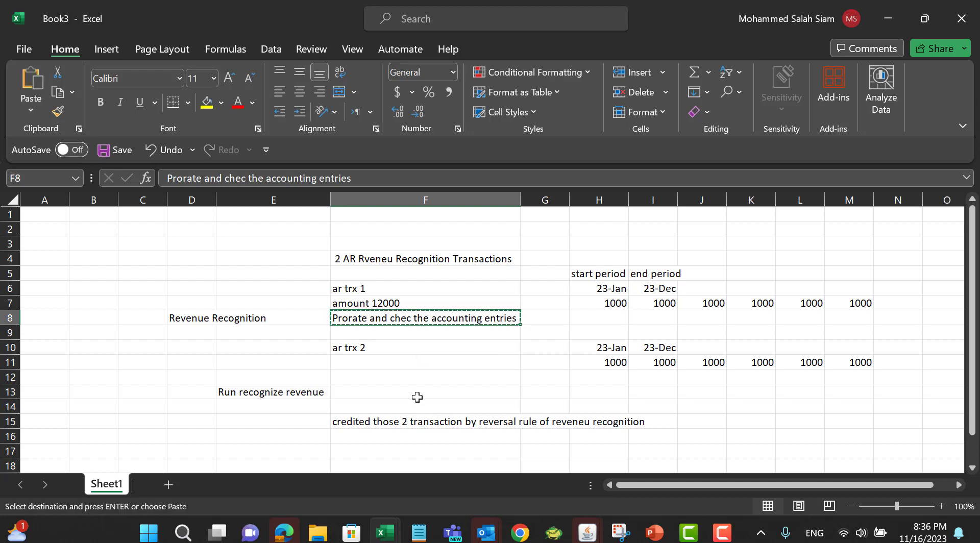
left_click(415, 403)
key("ctrl+v")
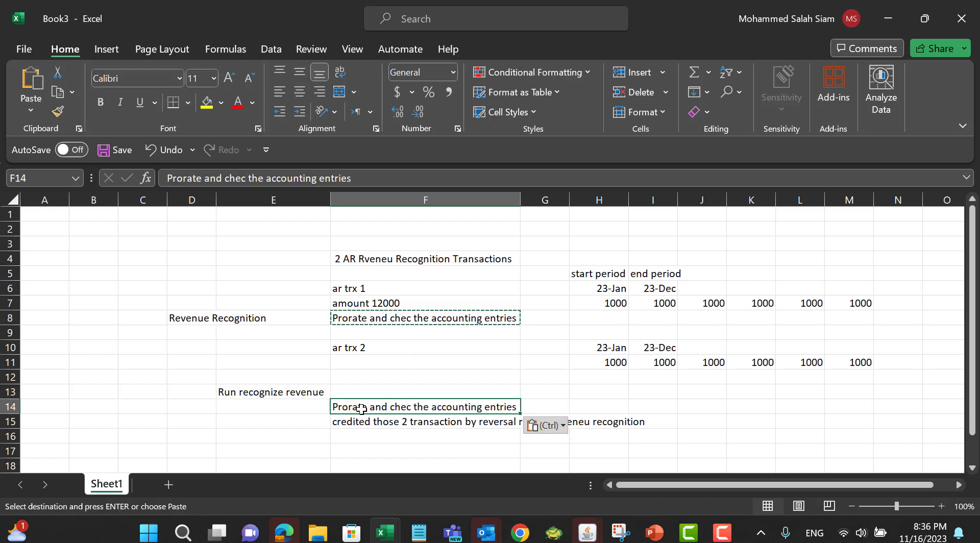
Step: Edit the F14 note so "Prorate" is replaced with "LIFO"
double_click(357, 408)
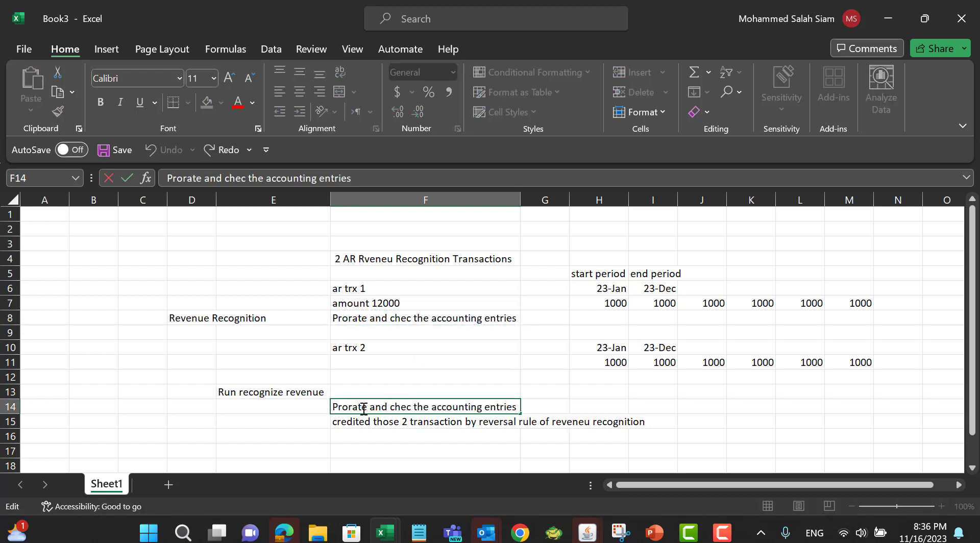
left_click_drag(368, 408, 330, 410)
type("LIFO")
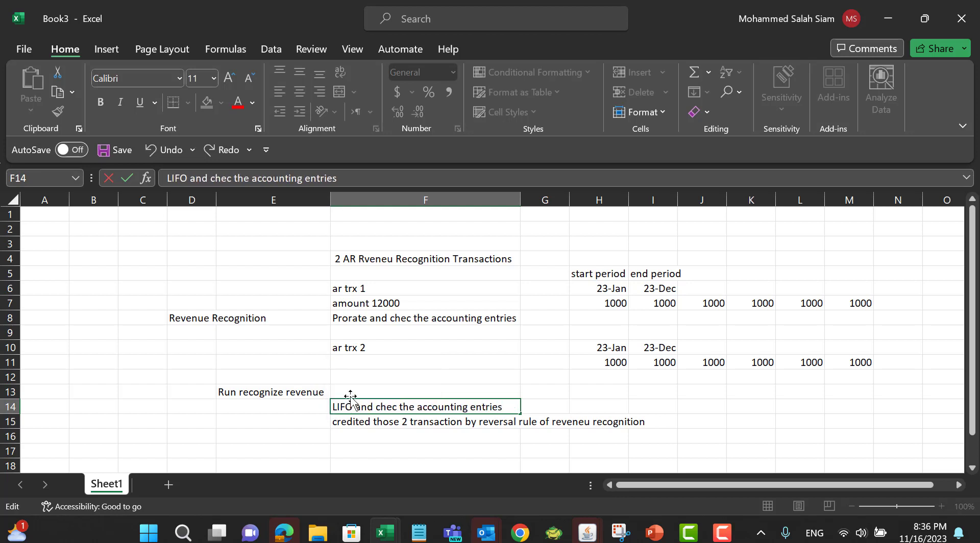
left_click(464, 349)
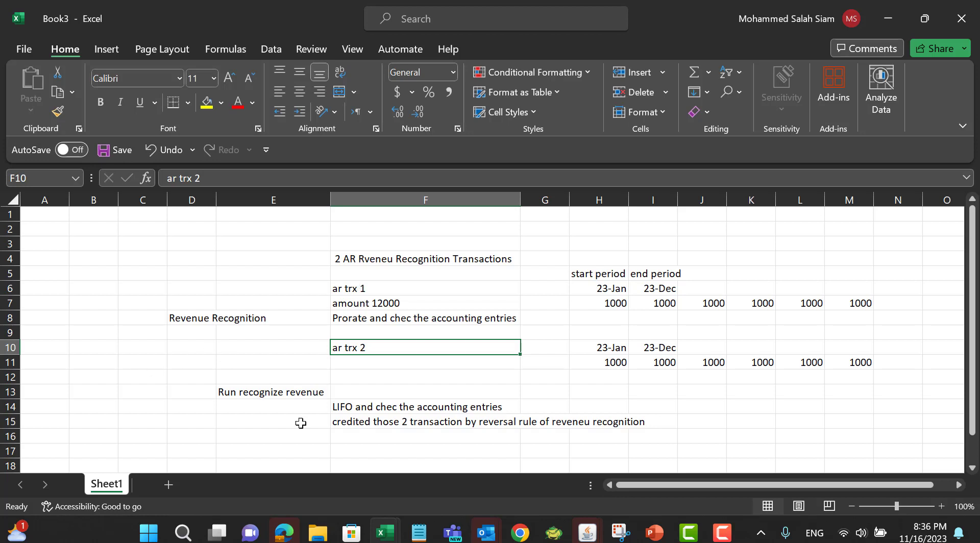
Step: Review the worksheet's transaction labels and notes cell by cell
left_click(259, 393)
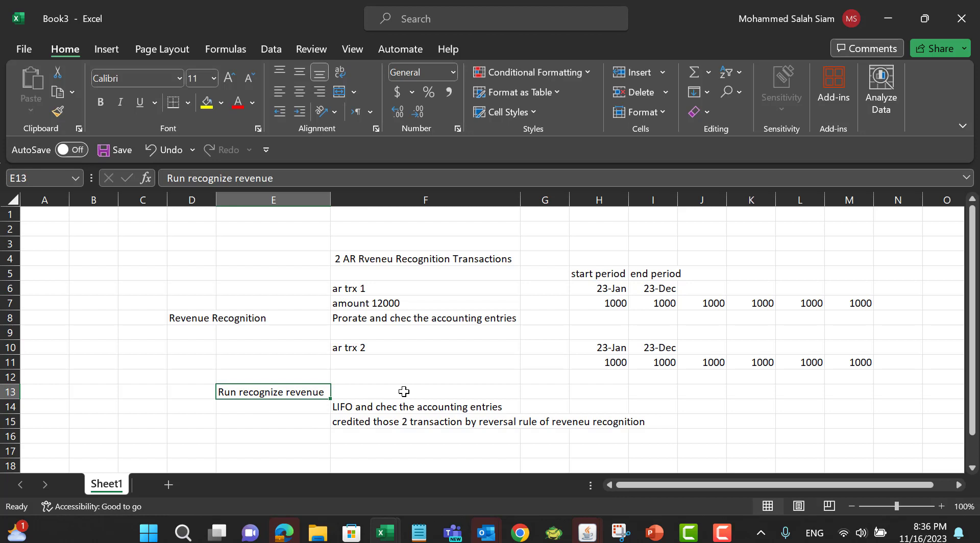
left_click(404, 392)
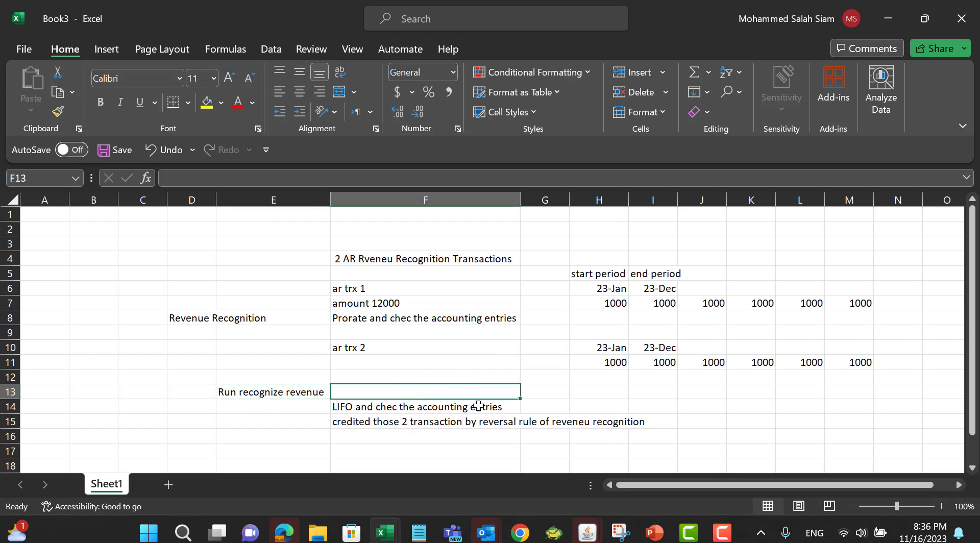
left_click(338, 290)
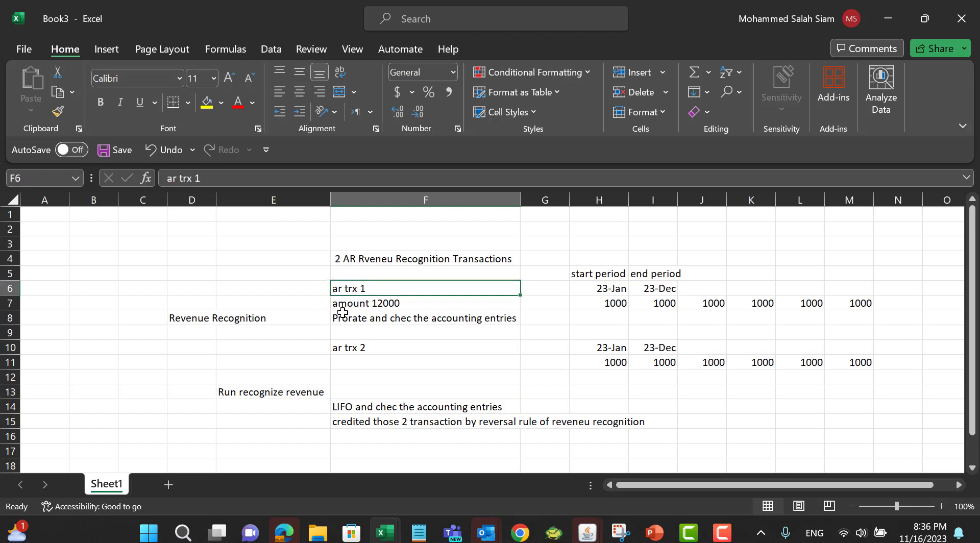
left_click(408, 320)
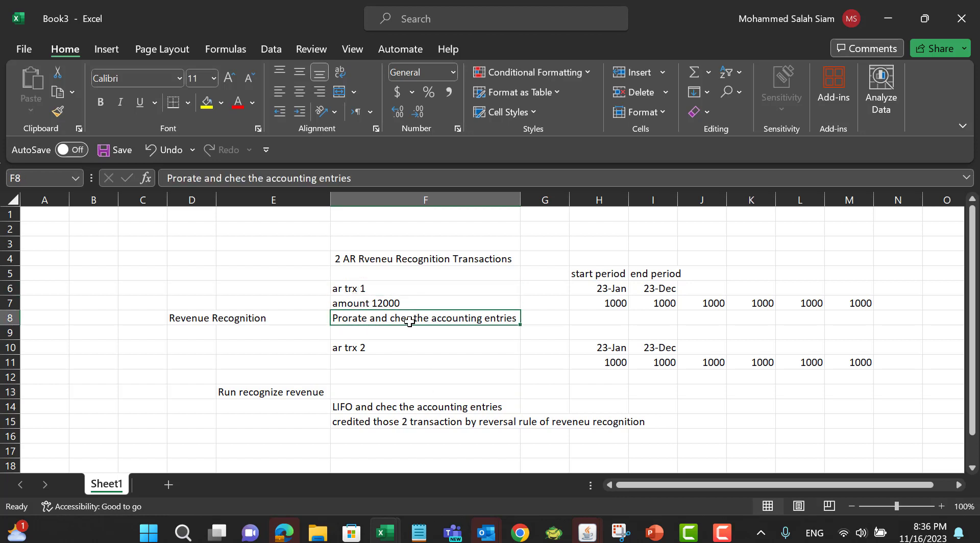
left_click(335, 348)
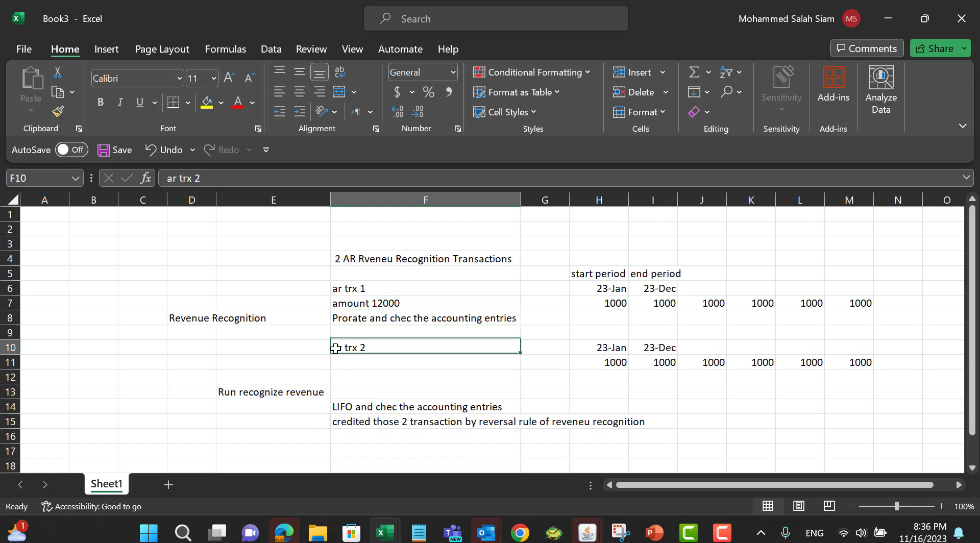
left_click(404, 407)
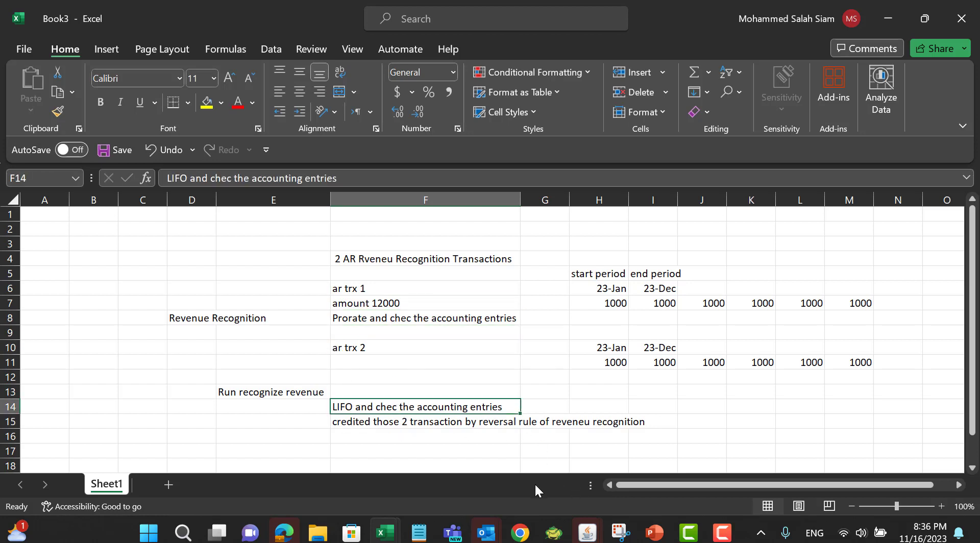
Step: Switch to the Oracle Fusion browser window and open the Billing app under Receivables
left_click(525, 531)
left_click(602, 444)
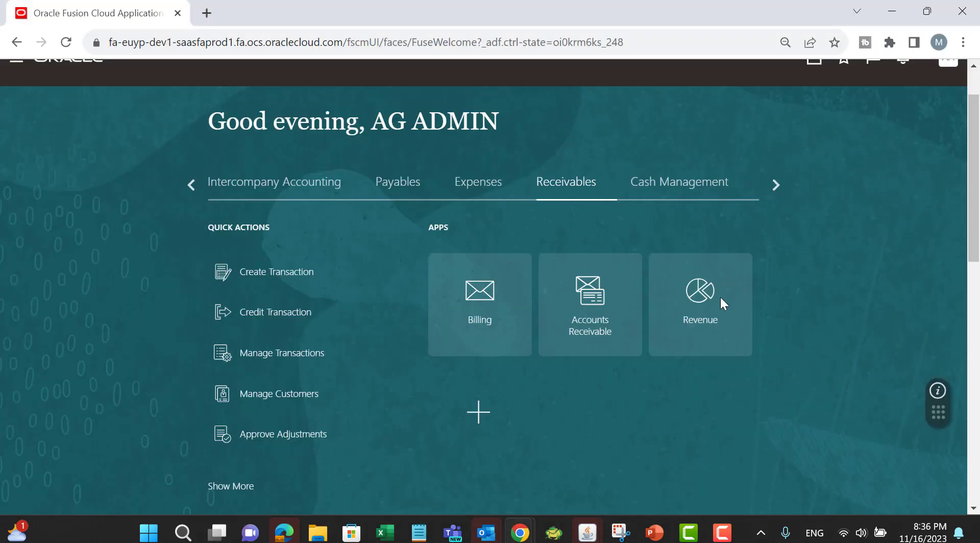
scroll(843, 230, "up", 1)
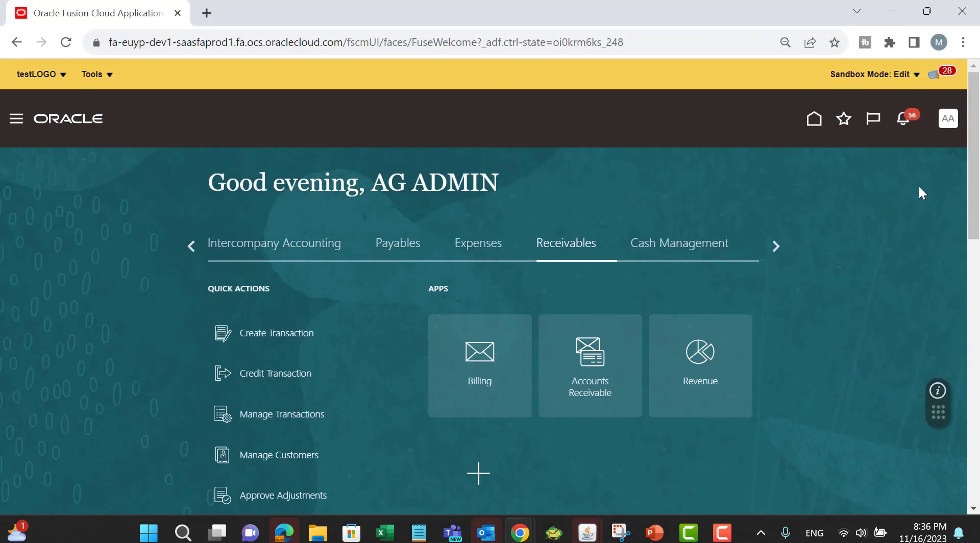
scroll(918, 188, "down", 1)
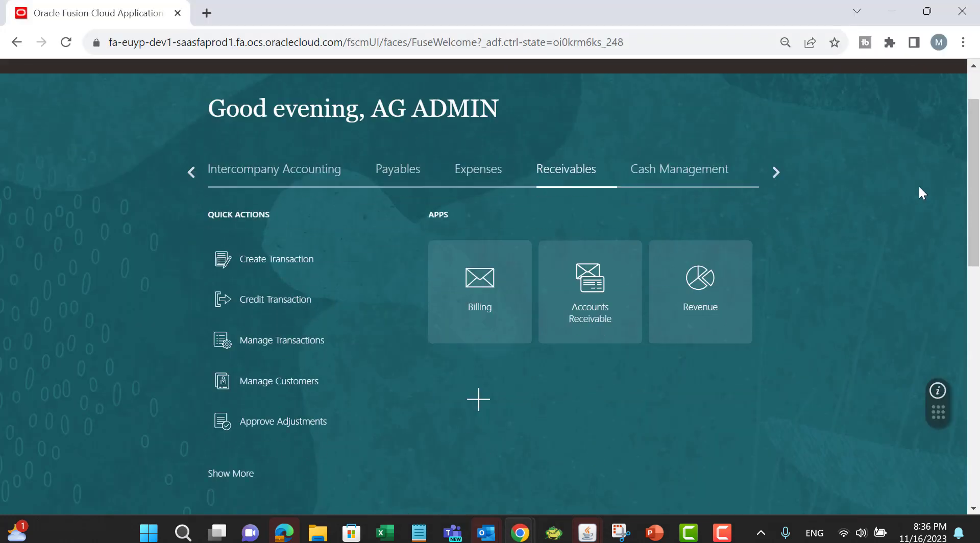
left_click(478, 285)
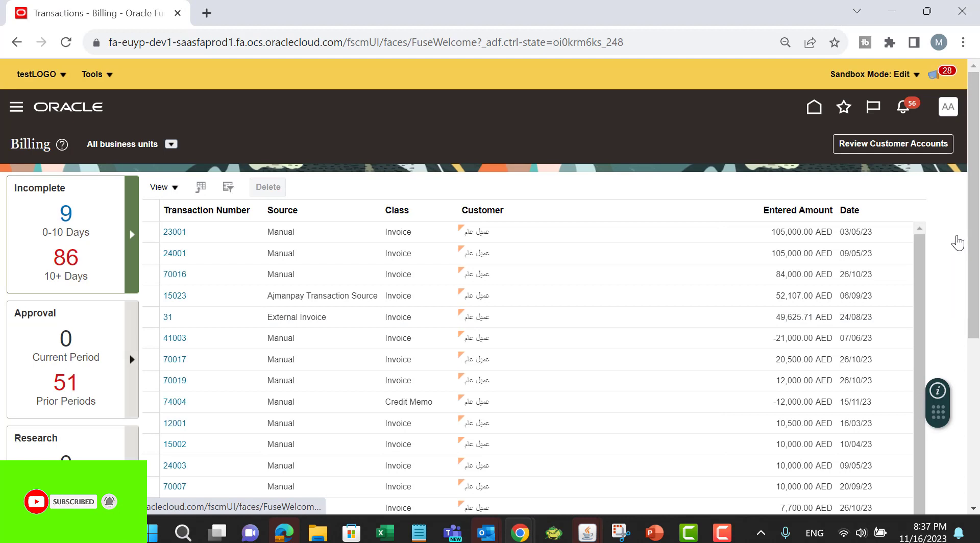
Step: Start creating a new invoice transaction and set its business unit to the AM BU
left_click(957, 243)
left_click(843, 153)
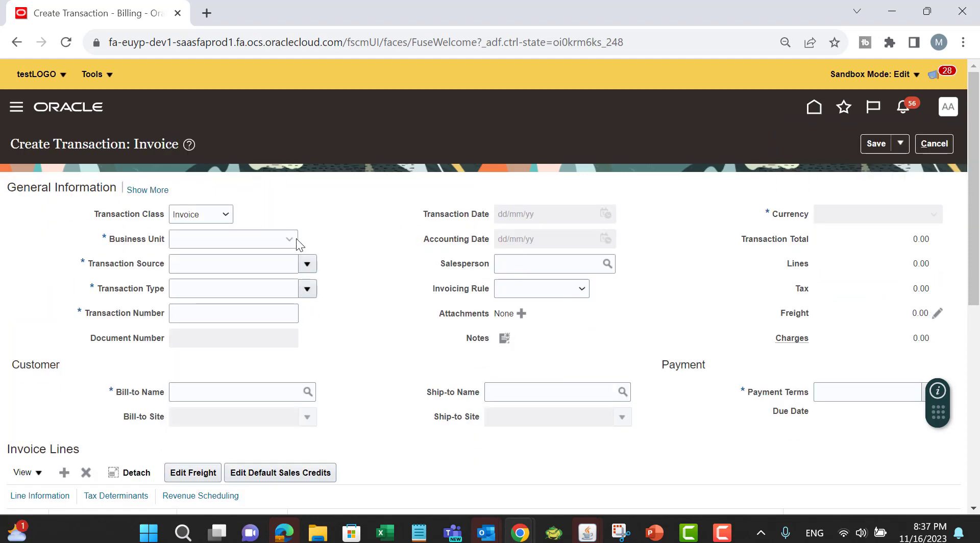
left_click(255, 238)
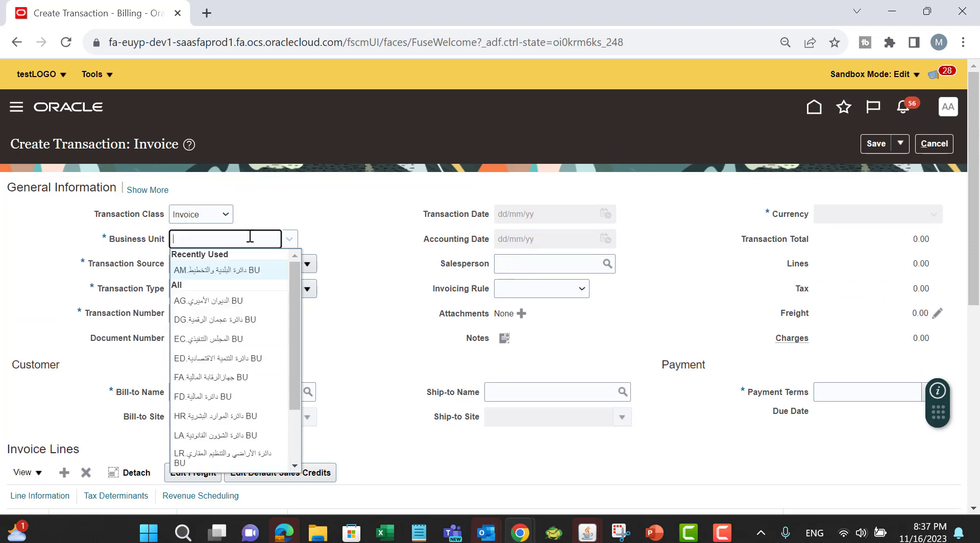
left_click(248, 270)
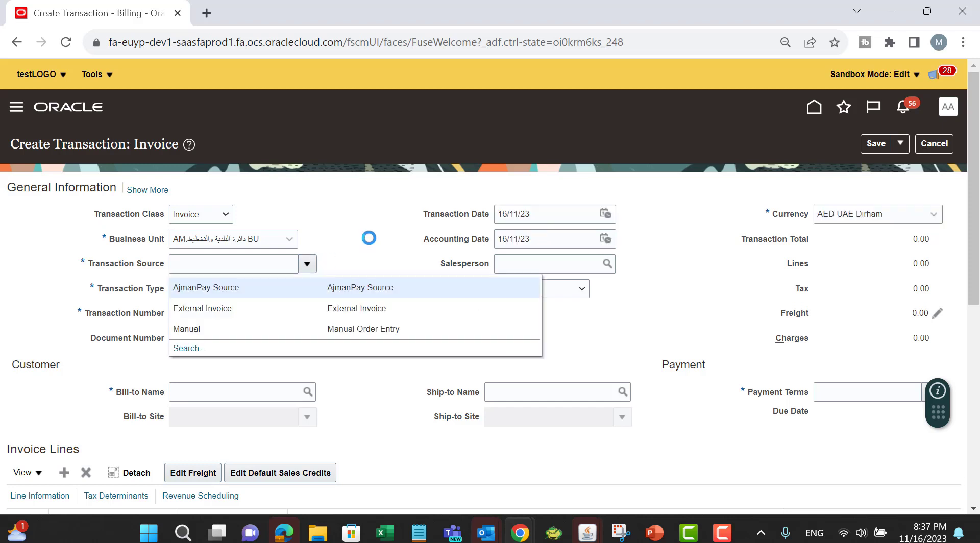
Step: Set the invoice's transaction source to Manual, transaction type to Invoice, and invoicing rule to In Advance
left_click(216, 325)
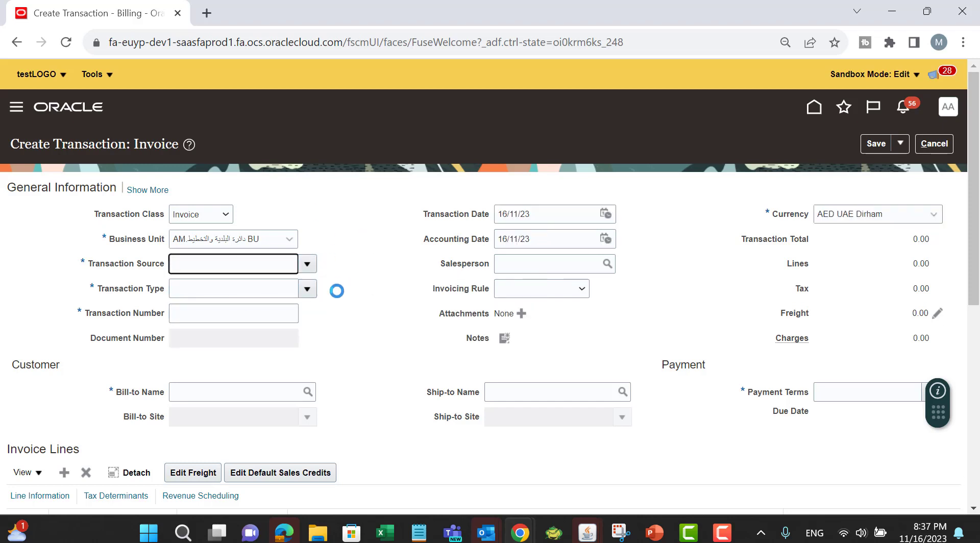
left_click(309, 289)
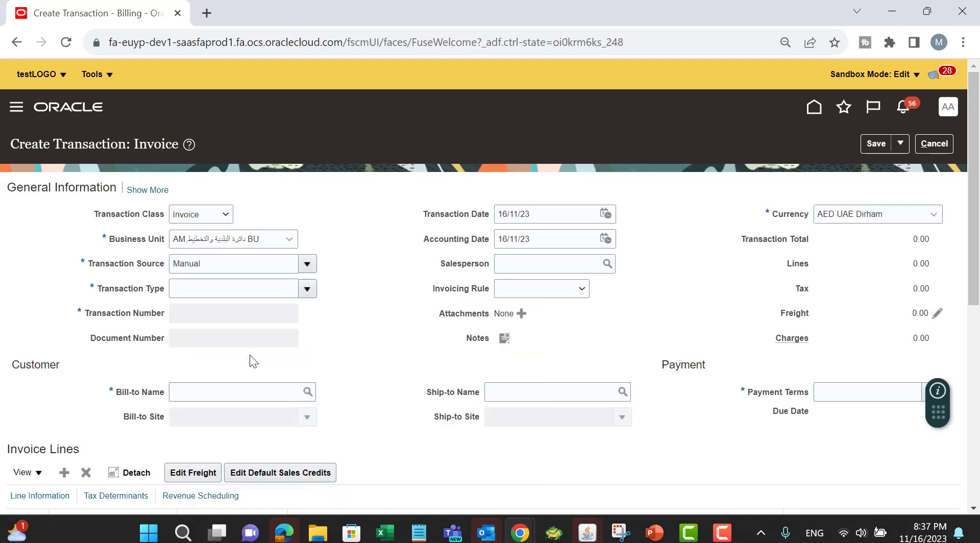
left_click(304, 290)
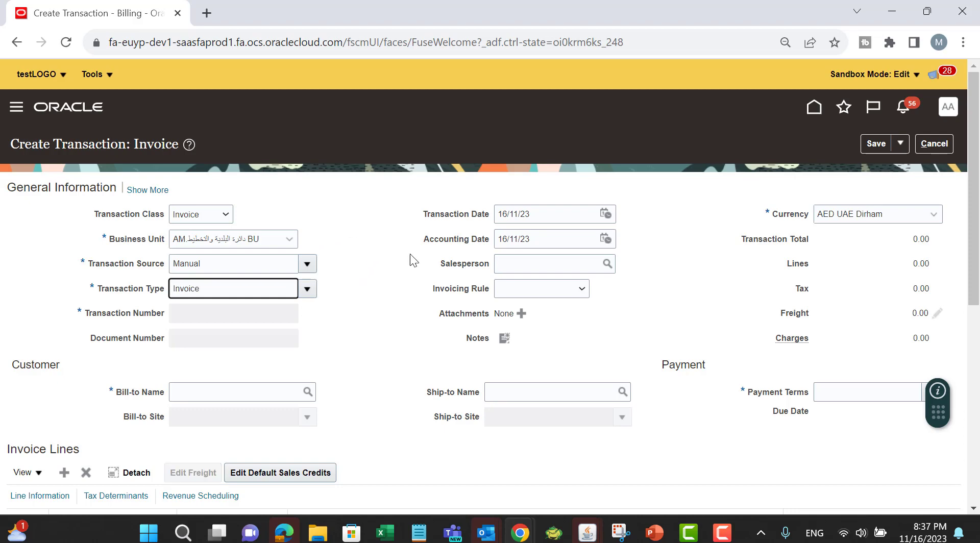
left_click(577, 289)
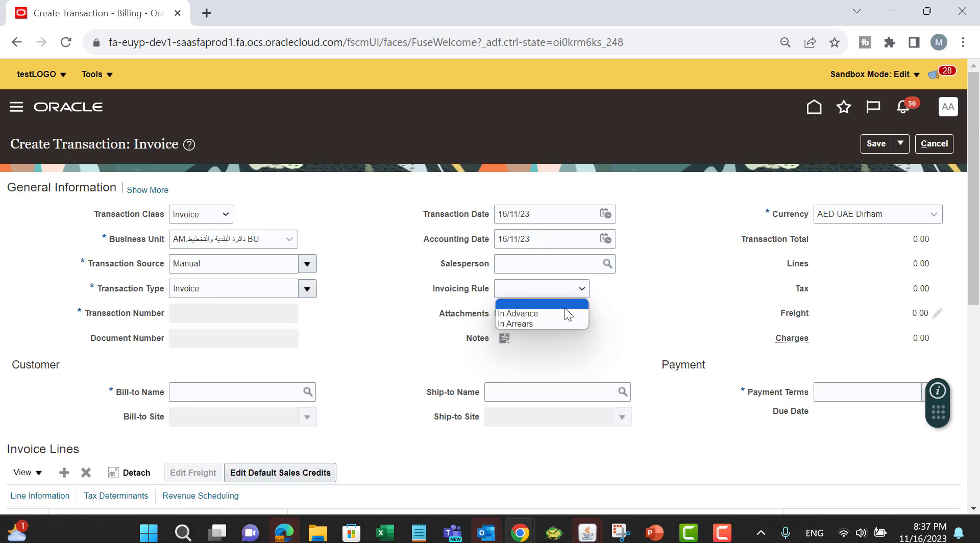
left_click(565, 313)
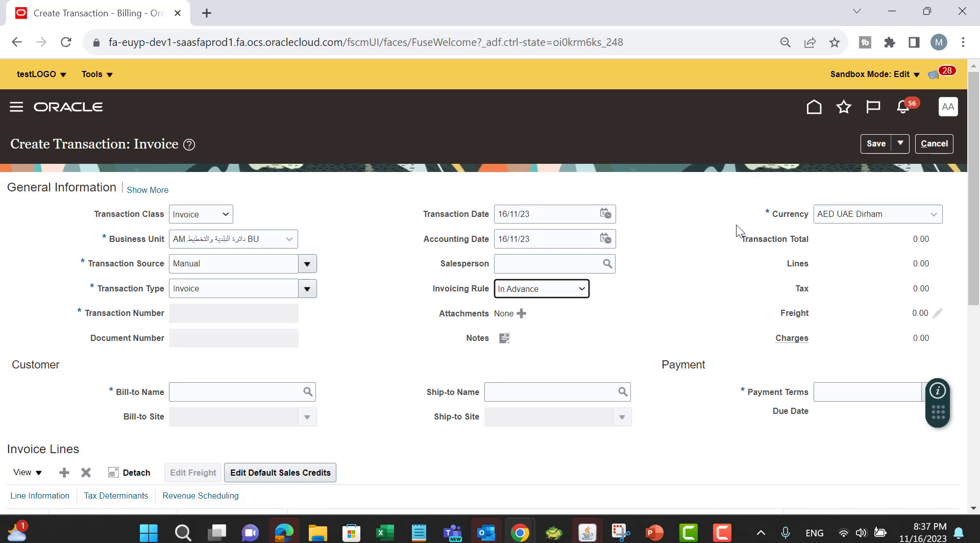
Step: Search bill-to customers by the name عميل and select the general customer عميل عام
scroll(715, 250, "down", 1)
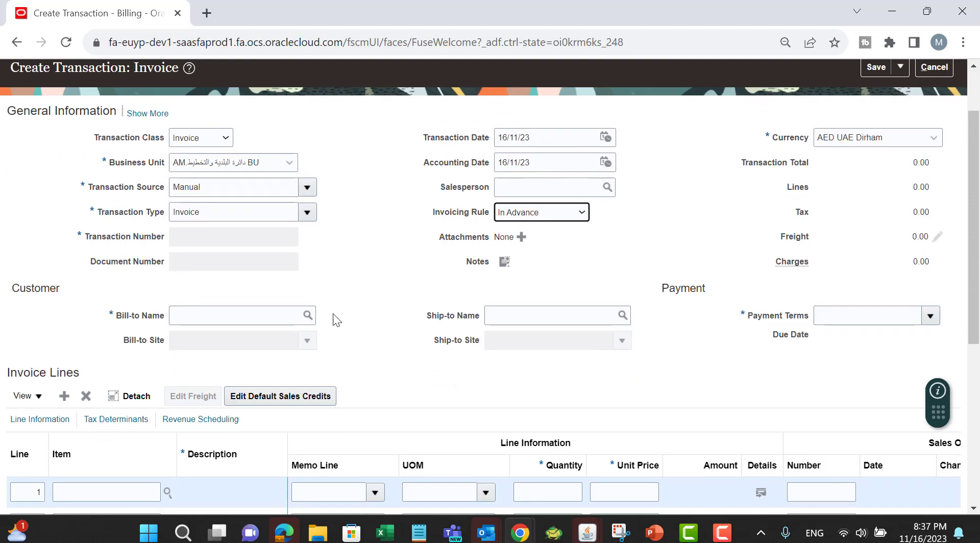
left_click(248, 310)
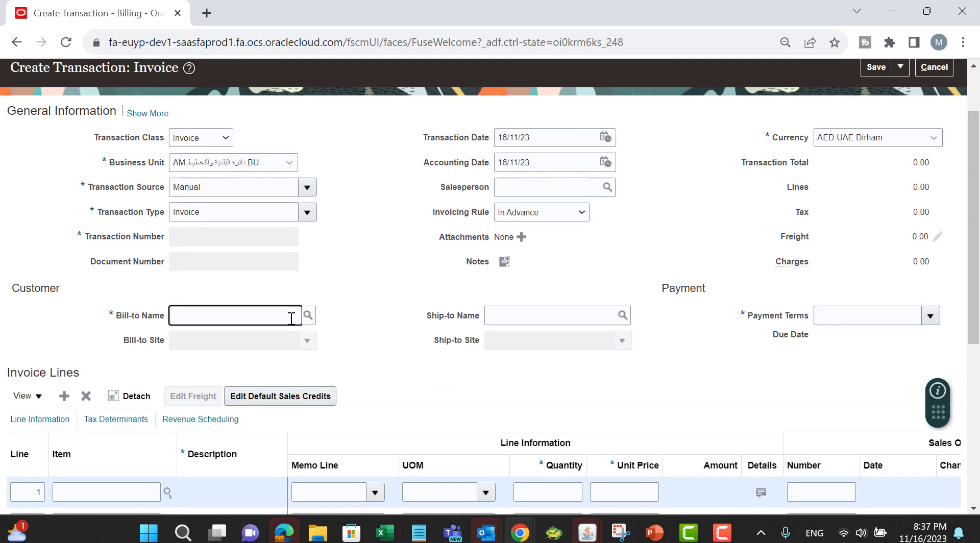
key("alt+shift")
type("عميل")
key("Tab")
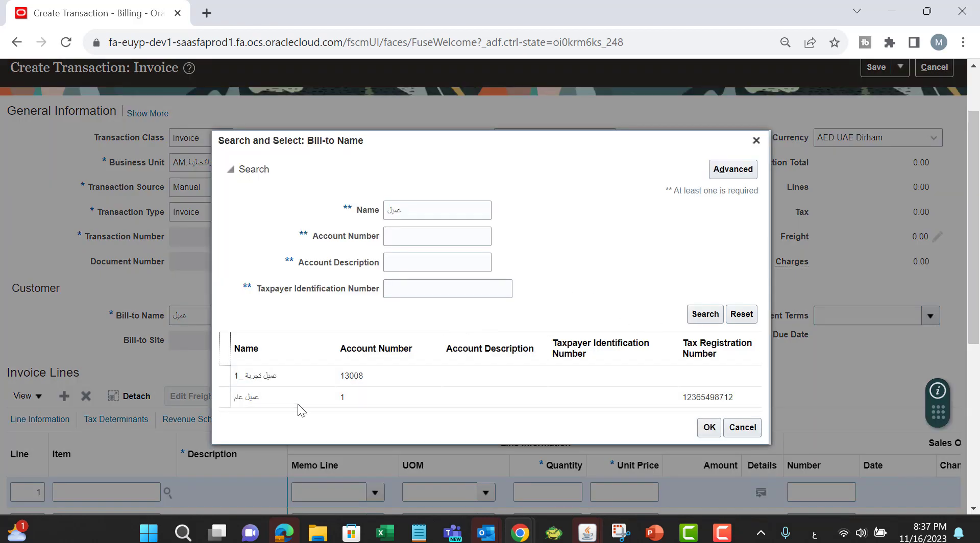
left_click(298, 403)
left_click(709, 427)
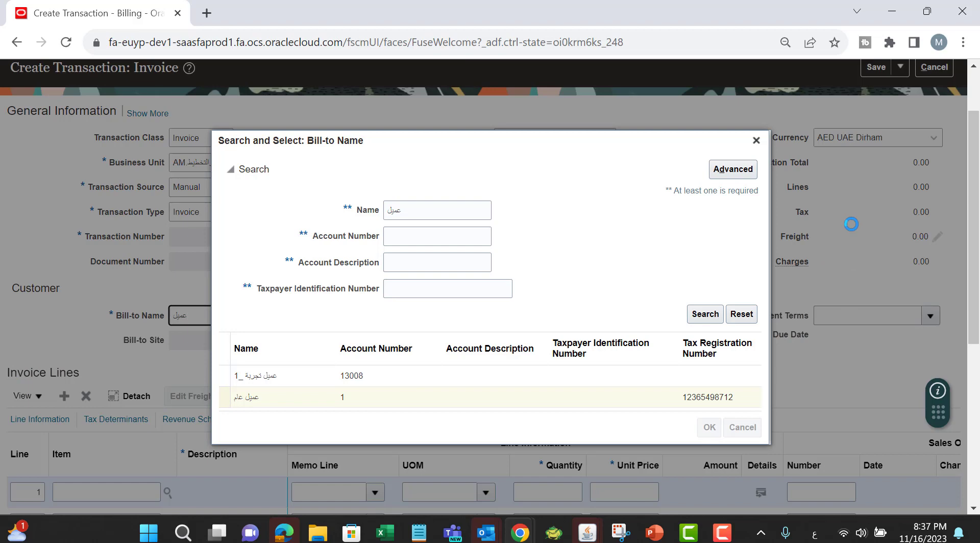
Step: Fill invoice line 1 with the financial affairs memo line, quantity 12 and unit price 1000
scroll(663, 219, "down", 3)
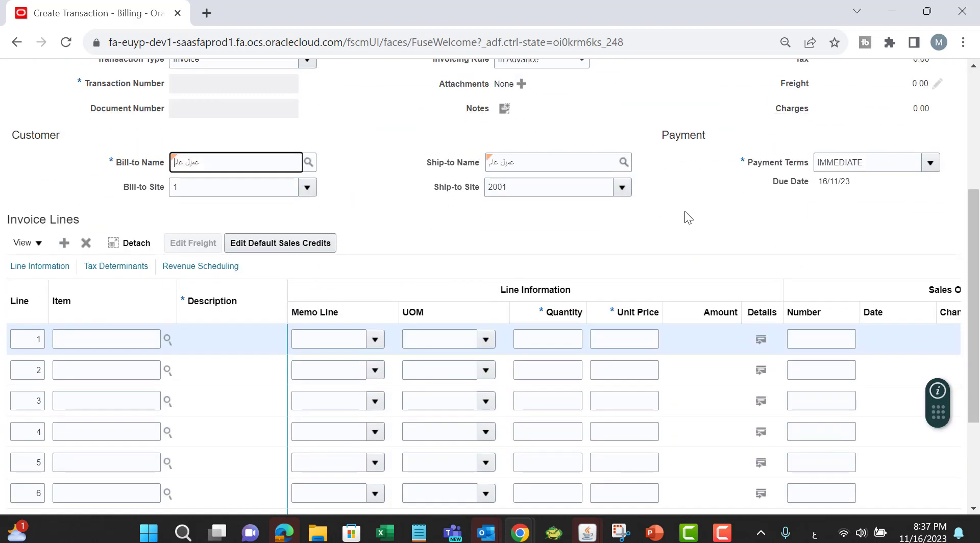
left_click(375, 339)
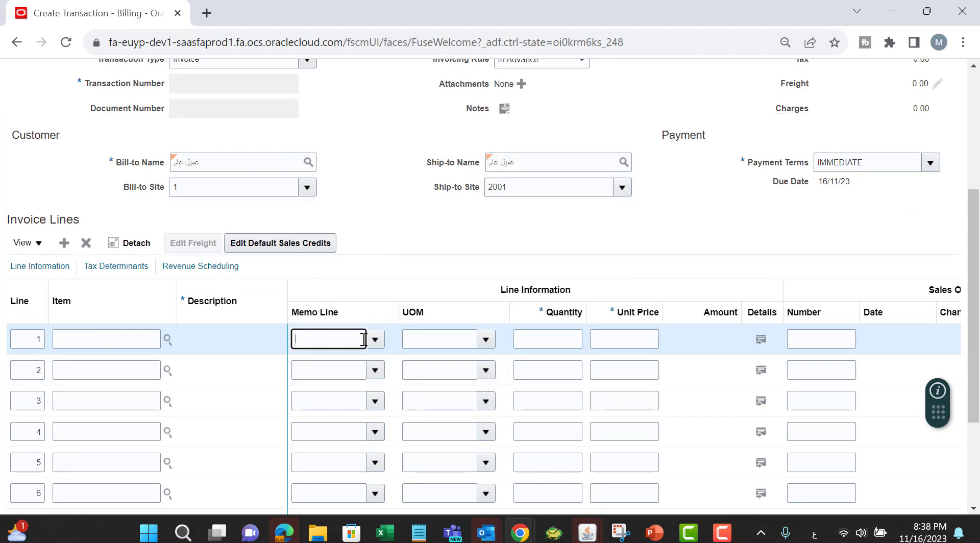
left_click(562, 340)
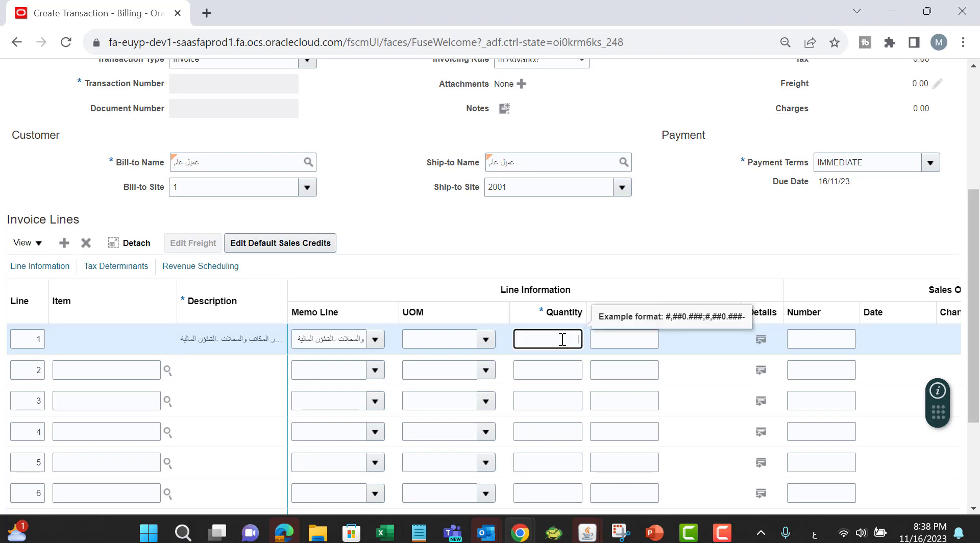
type("12")
key("Tab")
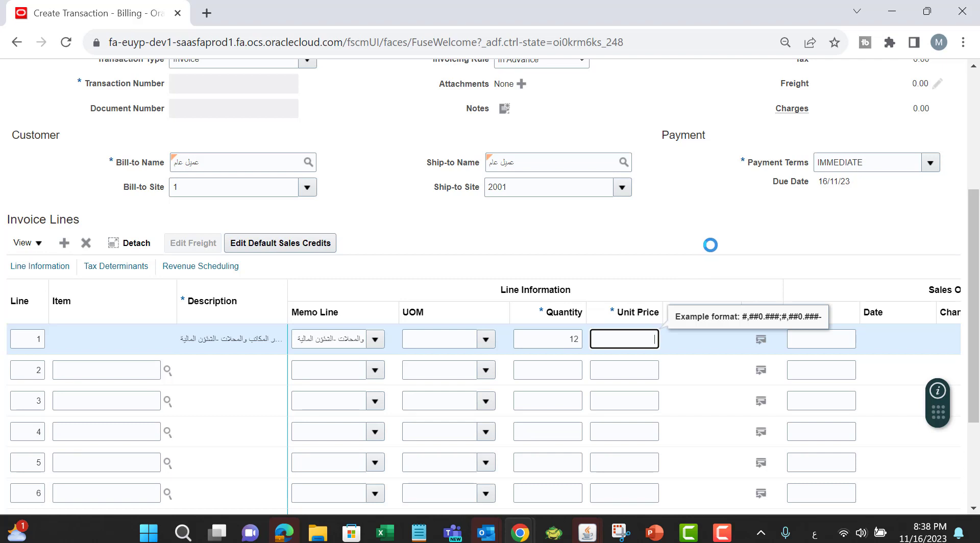
type("1000")
key("Tab")
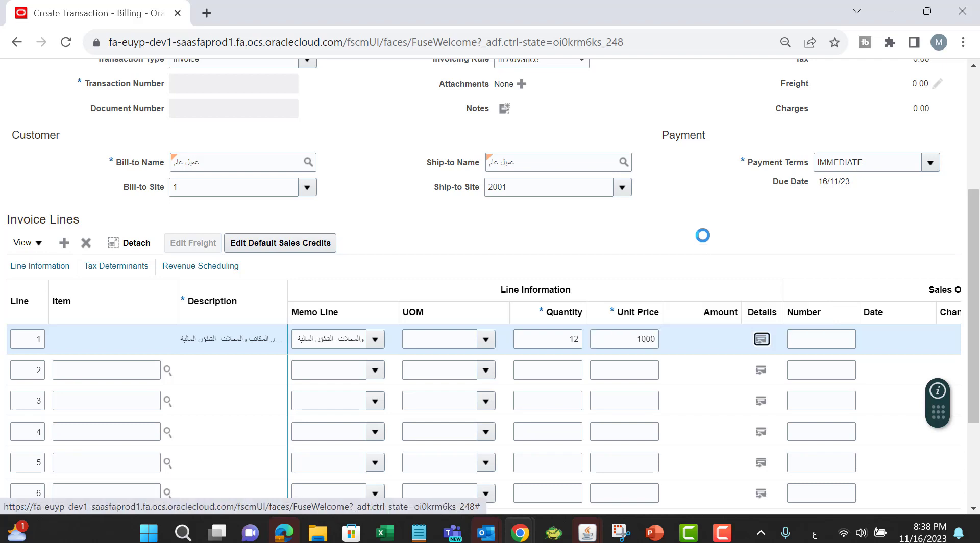
Step: Set line 1's revenue scheduling rule to AG Prorate Daily and Monthly
scroll(704, 237, "up", 1)
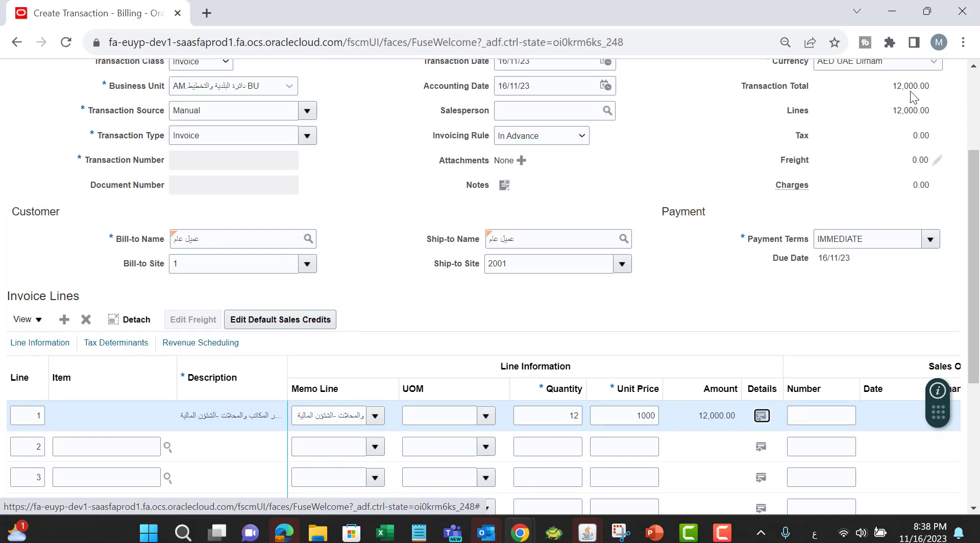
scroll(727, 333, "down", 2)
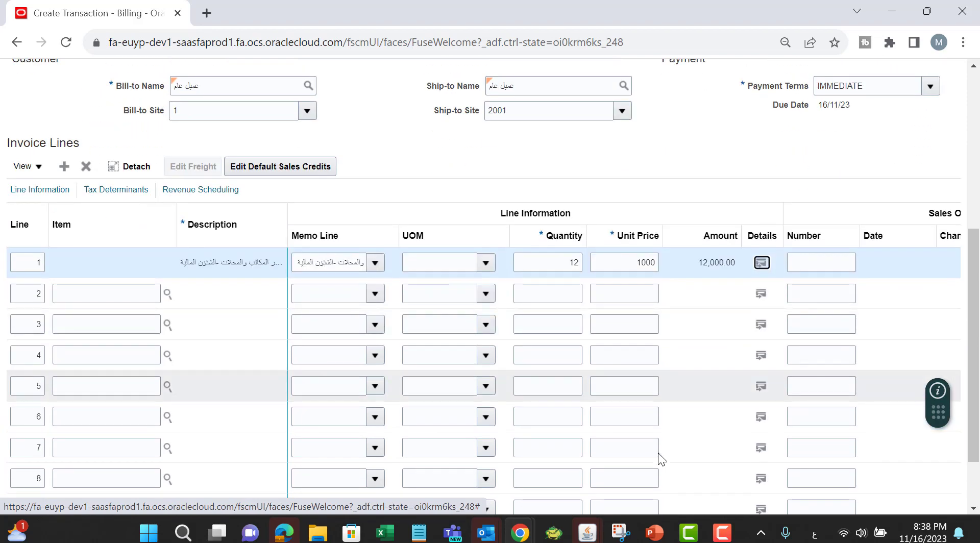
scroll(708, 448, "down", 1)
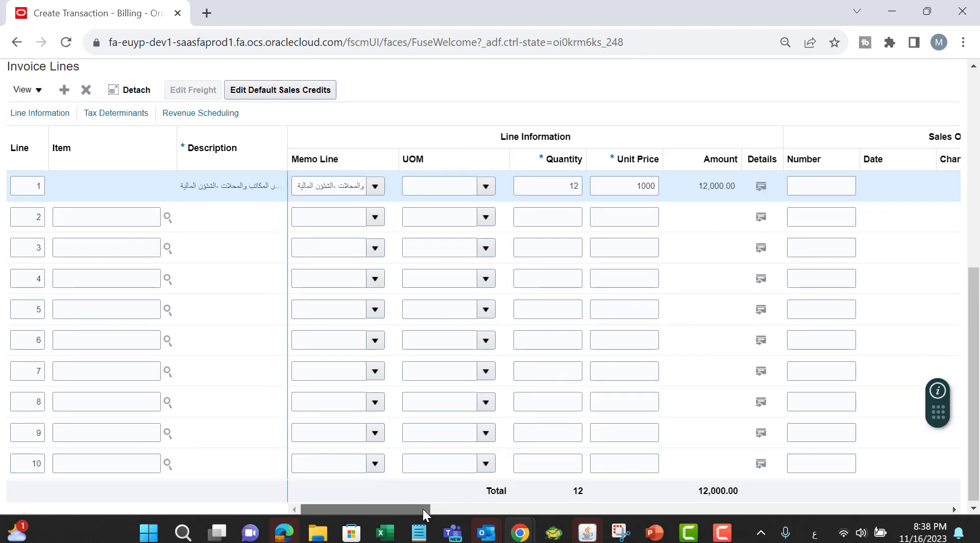
left_click_drag(421, 508, 923, 488)
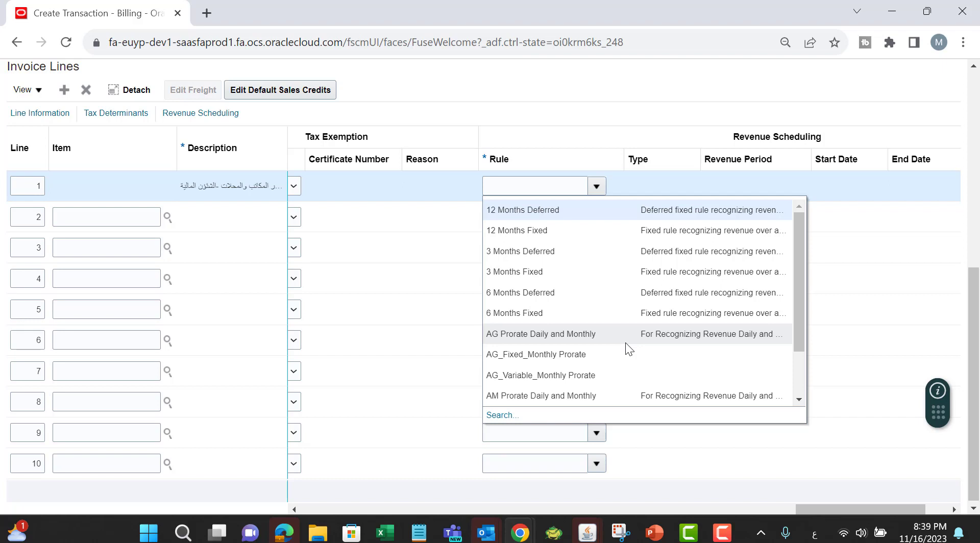
left_click(535, 333)
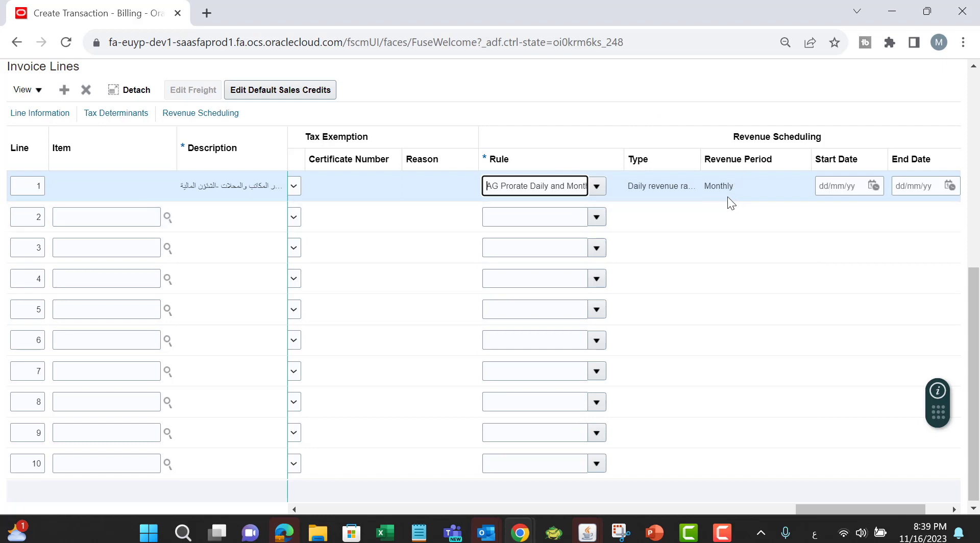
Step: Set line 1's revenue schedule start date to 01/01/23 and end date to 31/12/23
left_click_drag(834, 504, 854, 506)
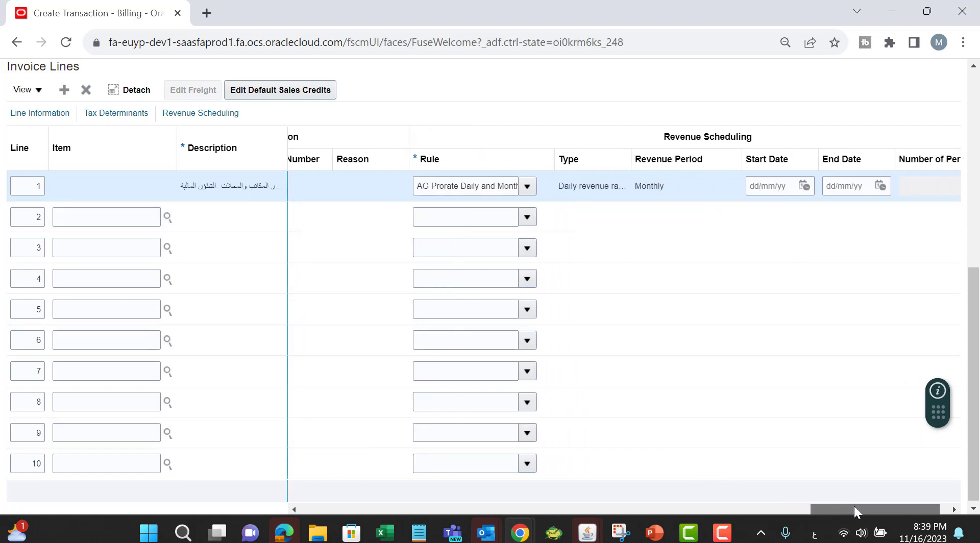
left_click(775, 184)
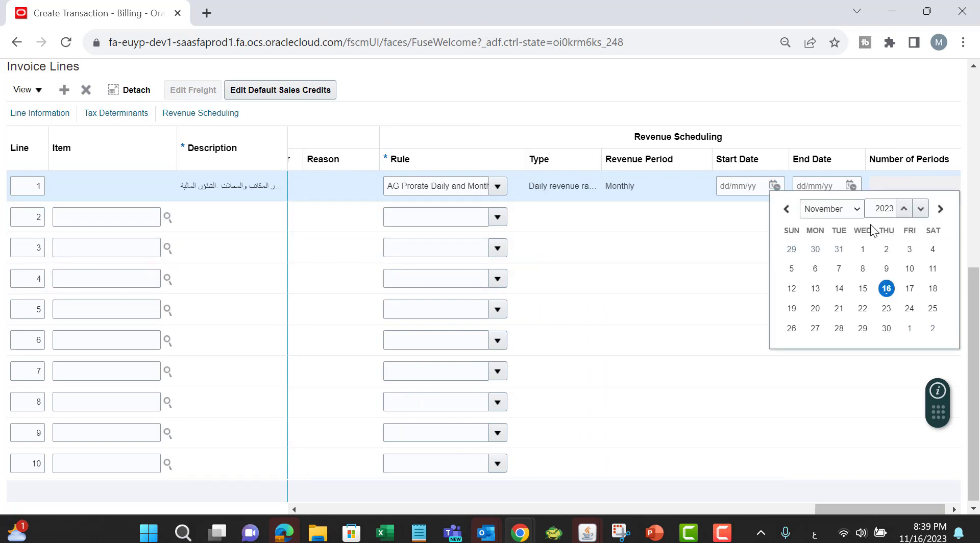
left_click(853, 213)
left_click(844, 225)
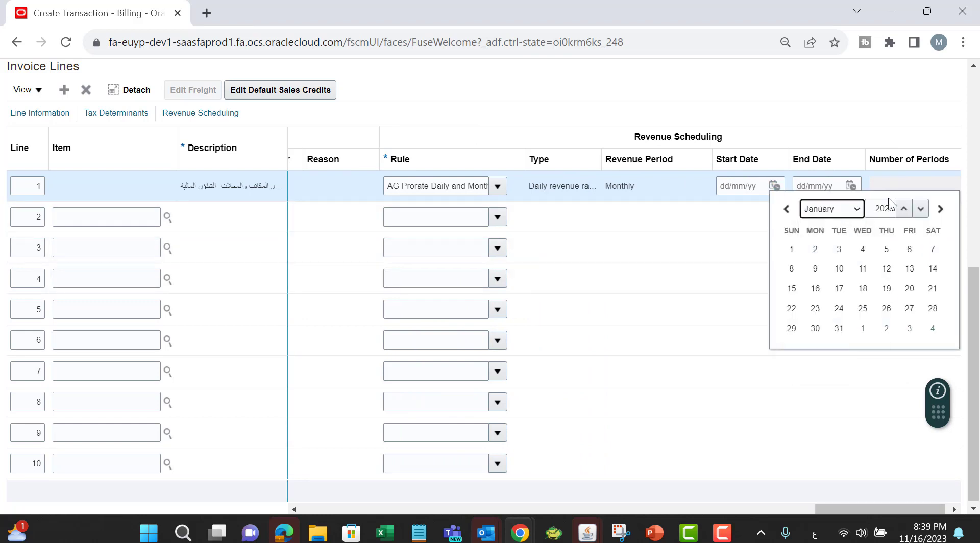
left_click(791, 249)
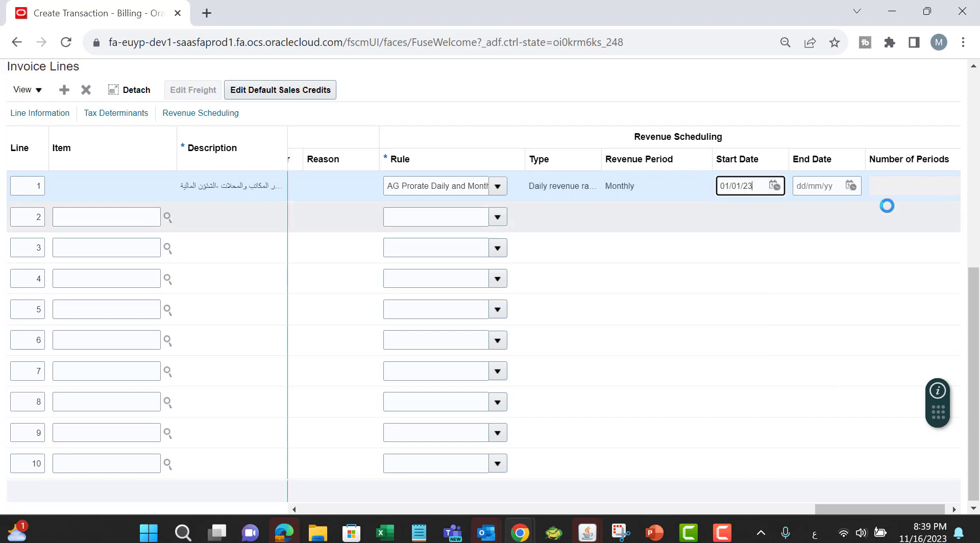
left_click(850, 185)
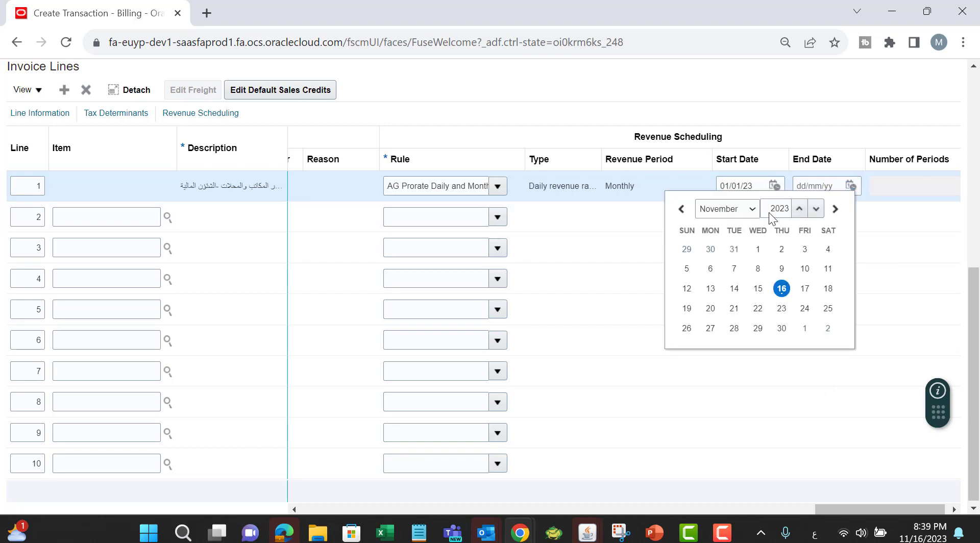
left_click(848, 186)
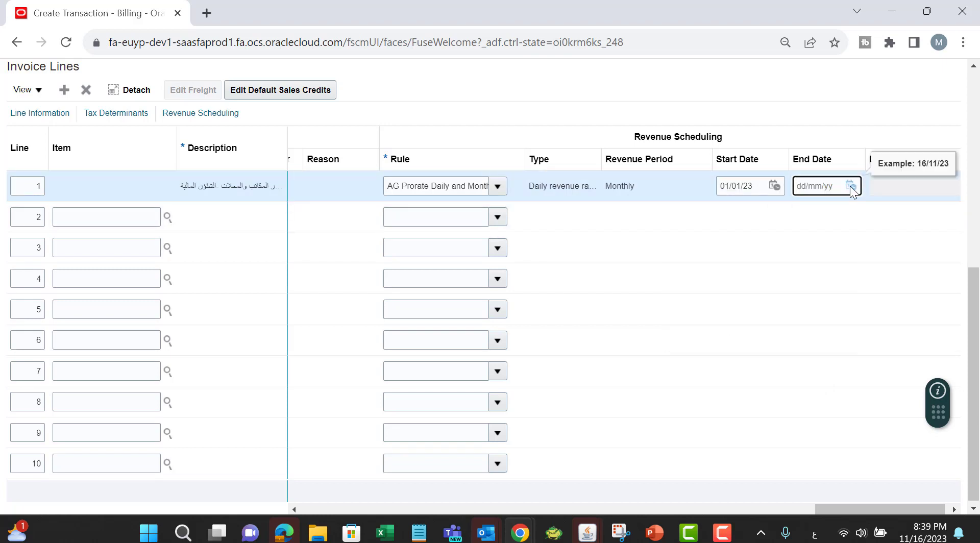
left_click(850, 186)
left_click(752, 210)
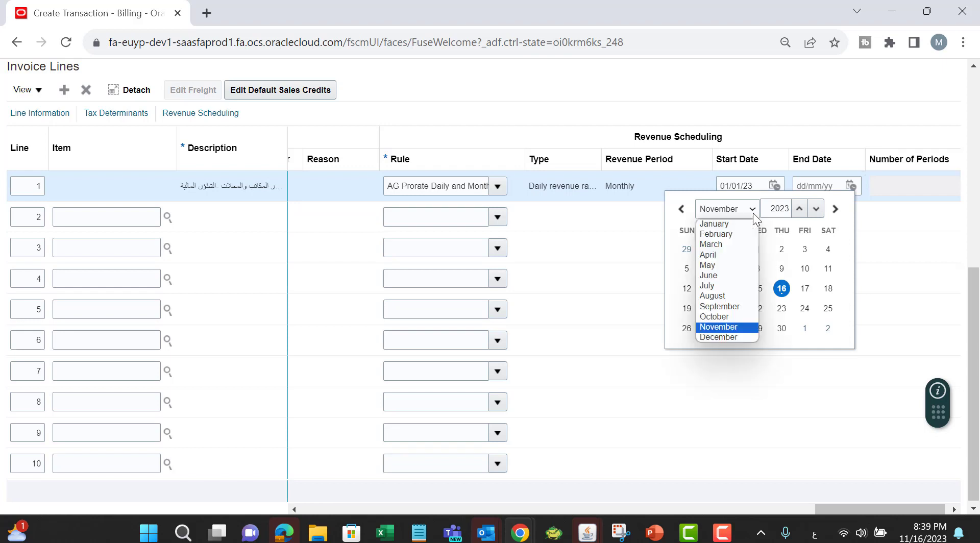
left_click(730, 336)
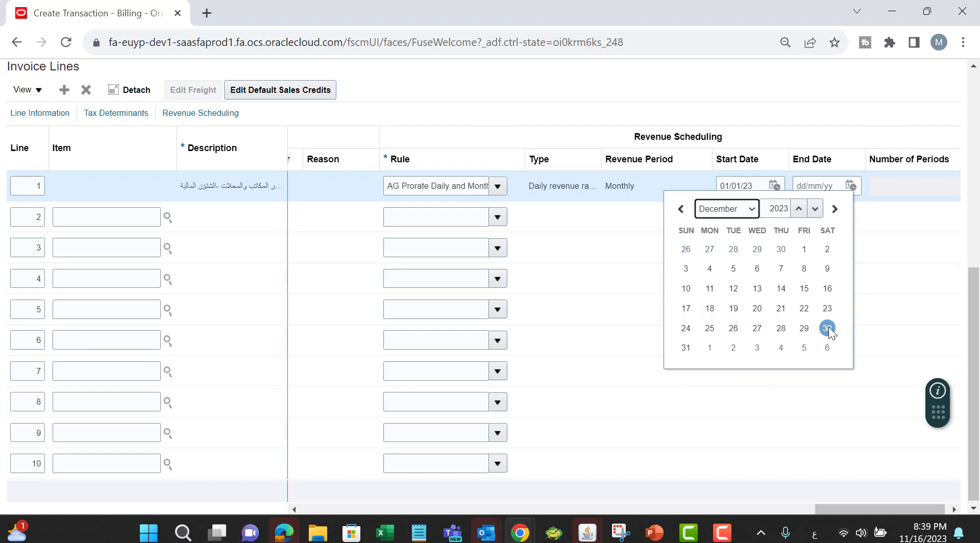
left_click(687, 349)
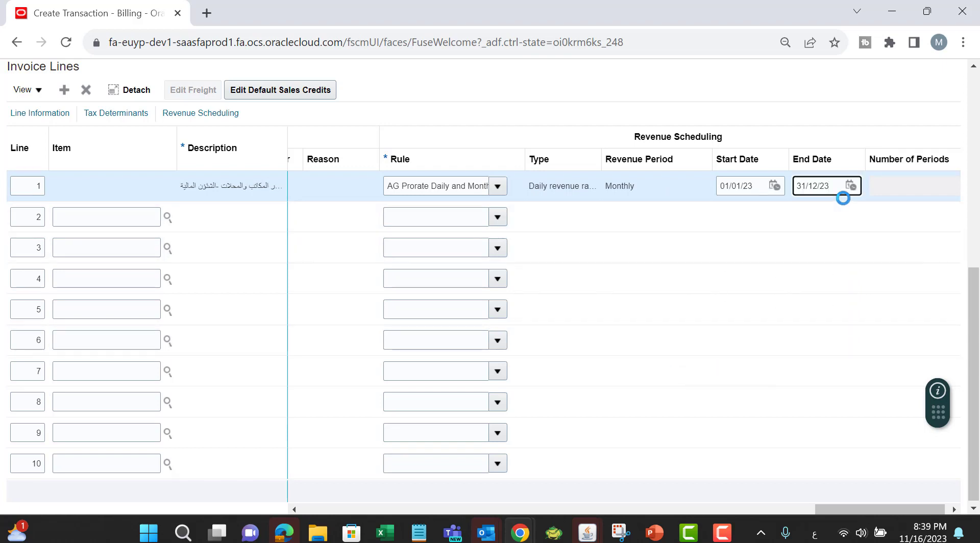
Step: Save the invoice and acknowledge the accounting date information notice
left_click_drag(847, 503, 356, 500)
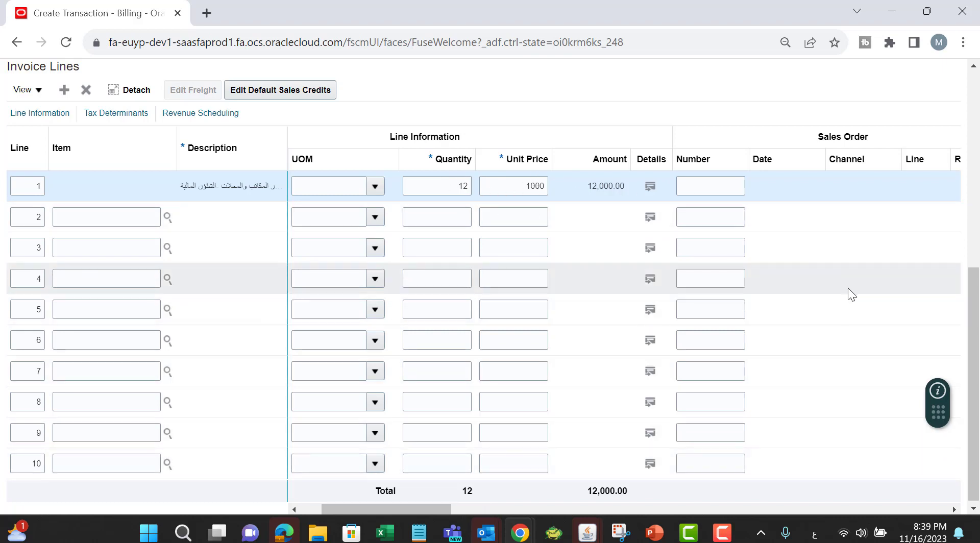
scroll(848, 288, "up", 7)
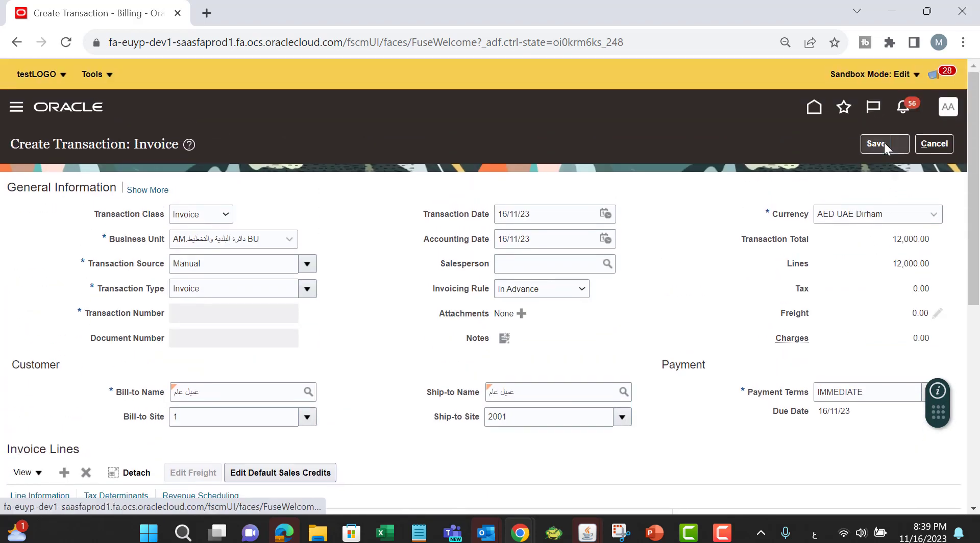
left_click(884, 143)
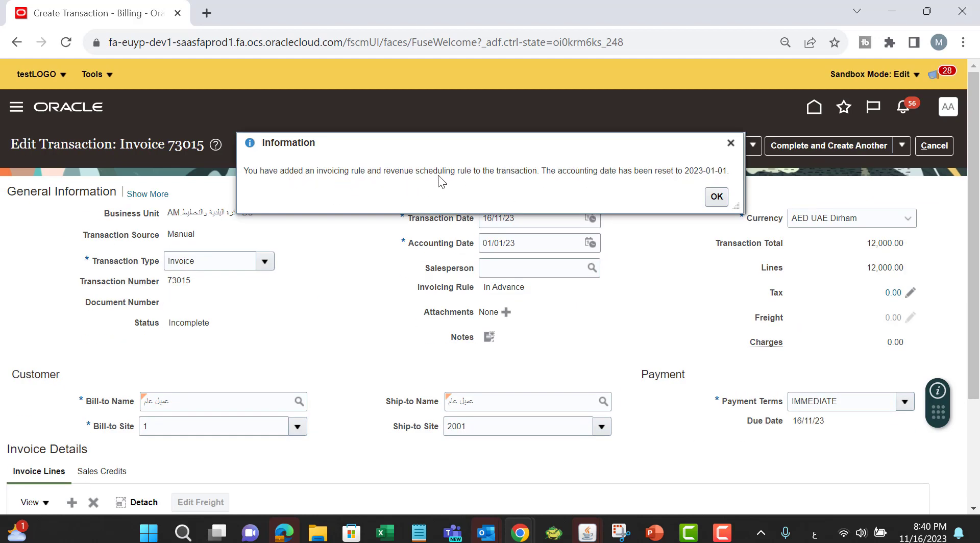
left_click(717, 197)
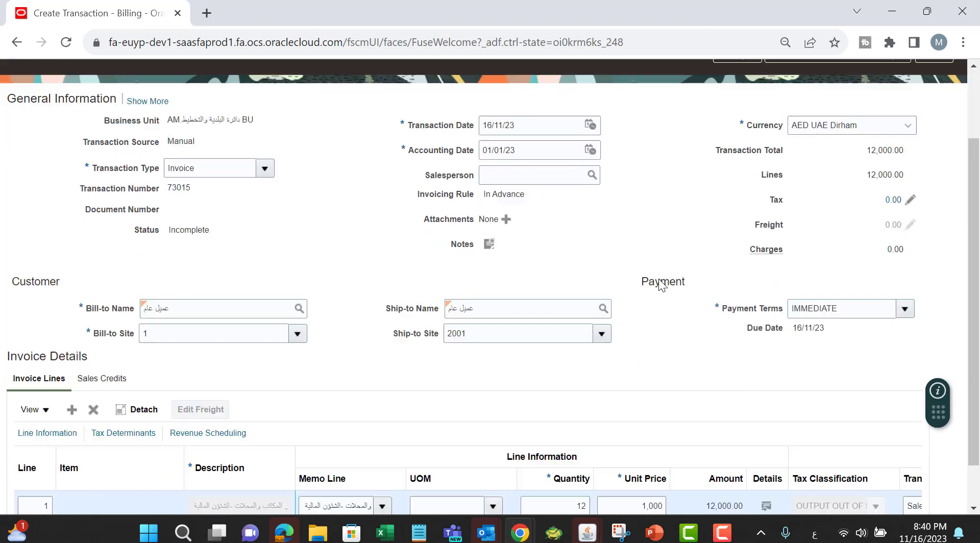
Step: Save the invoice again and complete it, choosing Complete and Review
scroll(623, 283, "down", 3)
left_click_drag(453, 501, 875, 501)
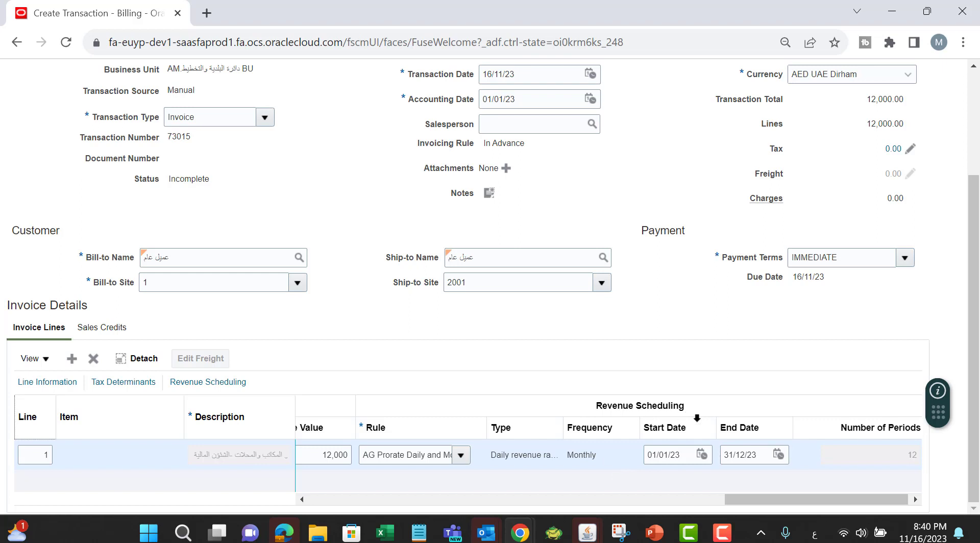
scroll(688, 287, "up", 2)
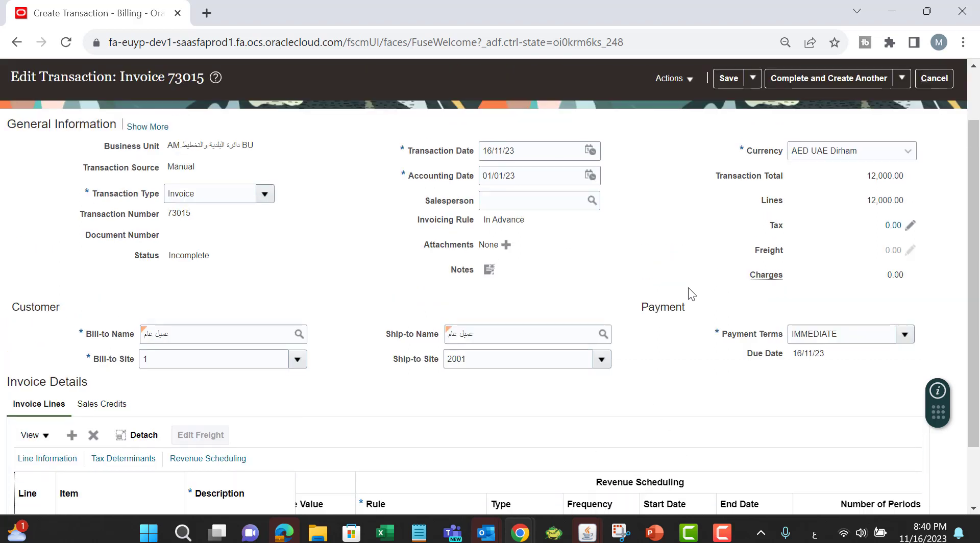
scroll(663, 237, "up", 2)
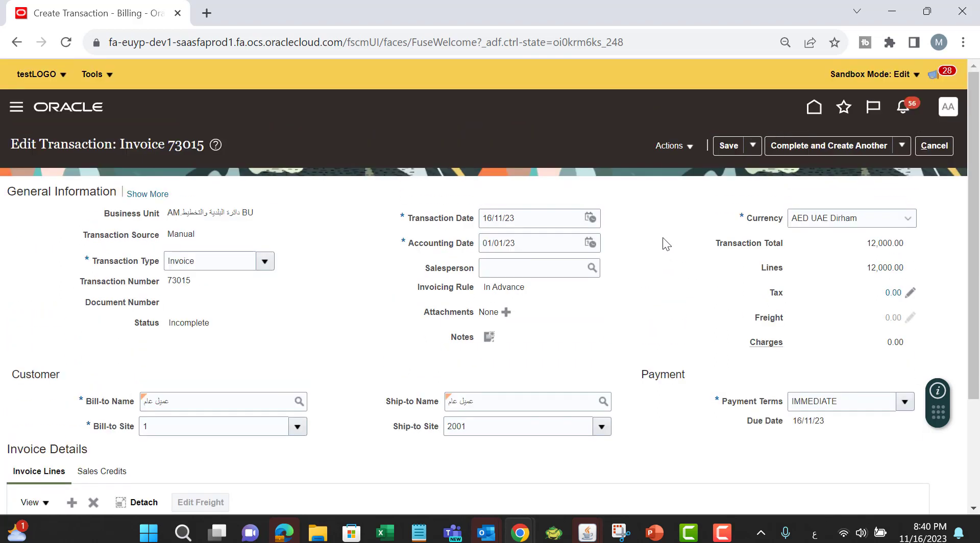
left_click(731, 147)
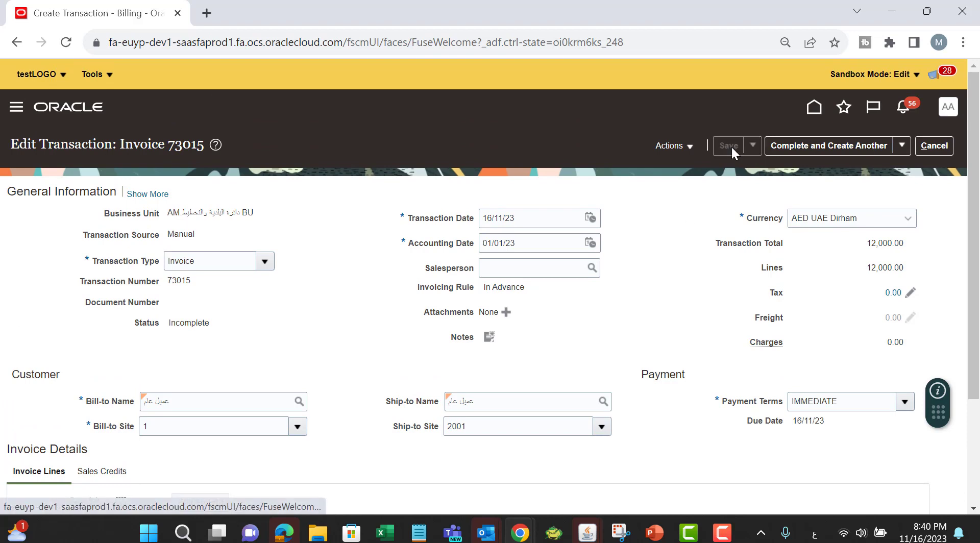
left_click(902, 144)
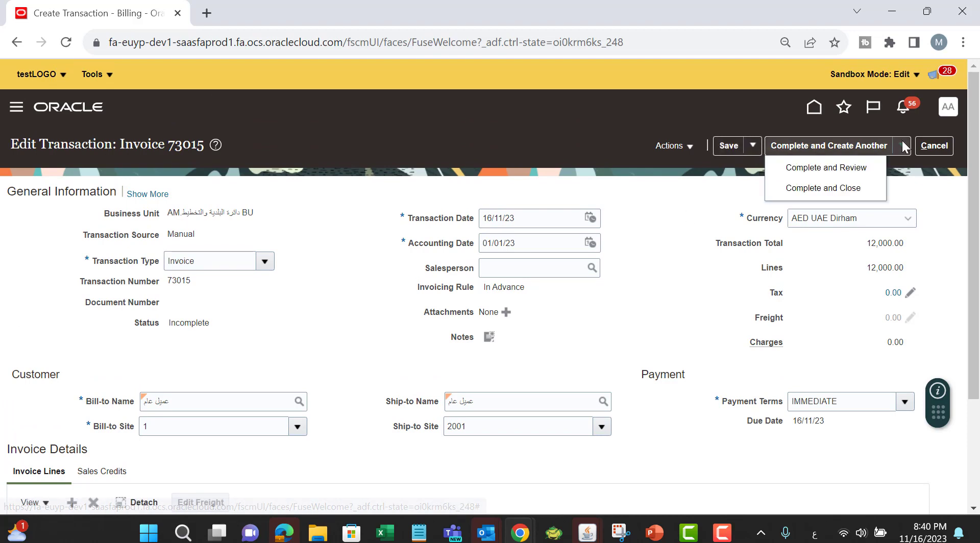
left_click(828, 171)
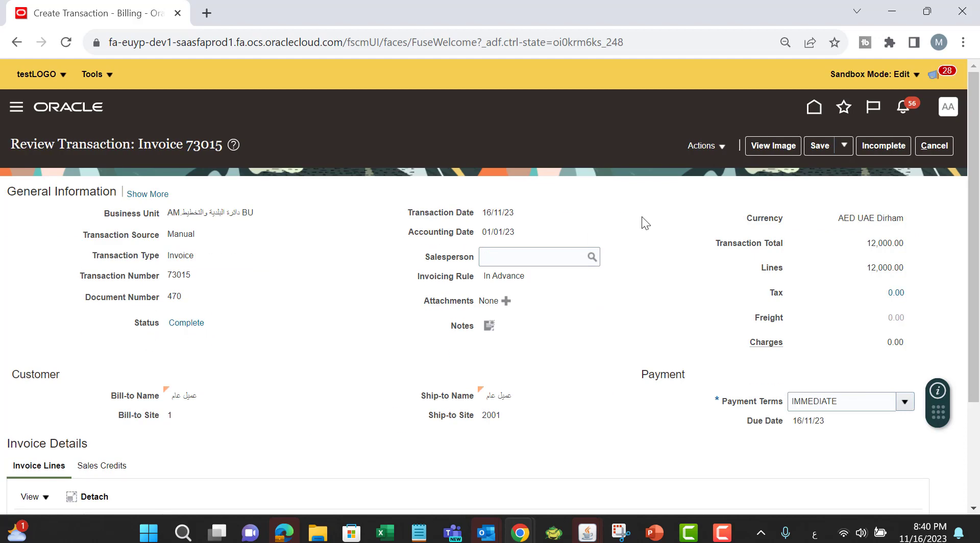
Step: Open the completed invoice's actions list, then select the transaction number in the page title
left_click(708, 153)
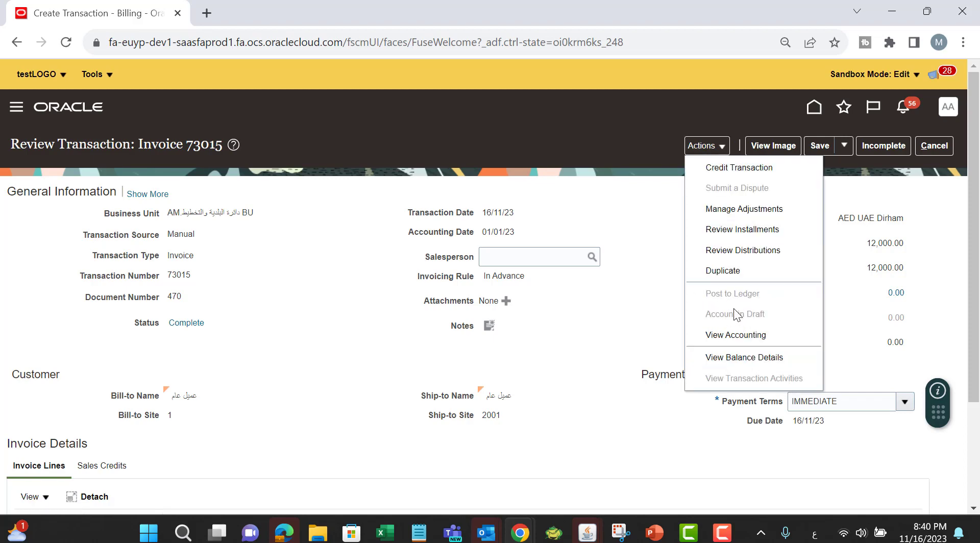
left_click(652, 205)
double_click(196, 145)
key("ctrl+c")
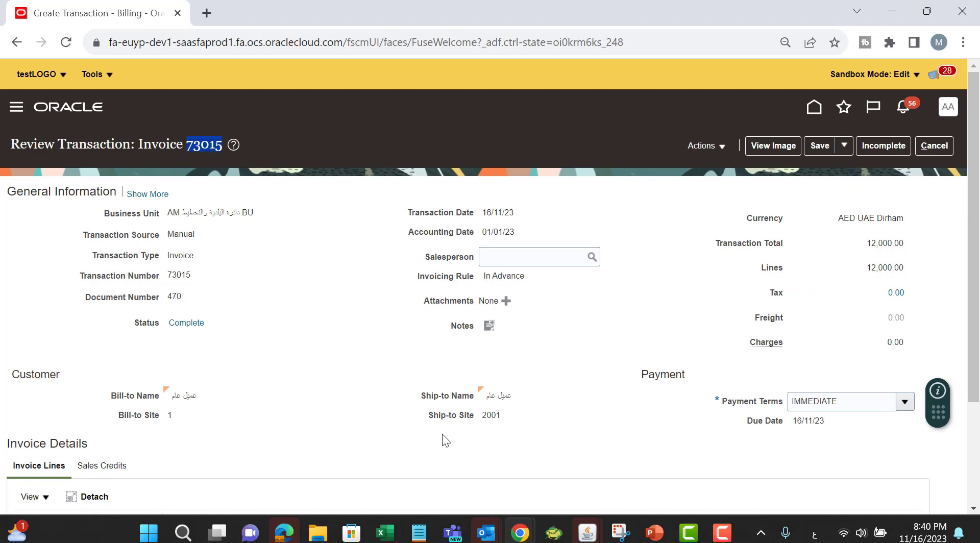
Step: Switch to the Book3 workbook, paste invoice number 73015 into cell D5 and format it red and bold
left_click(383, 532)
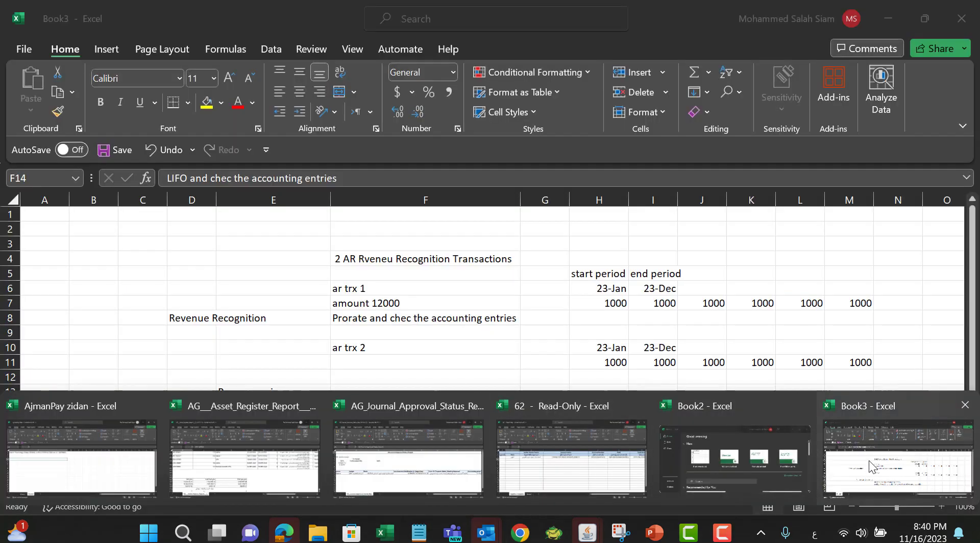
left_click(870, 467)
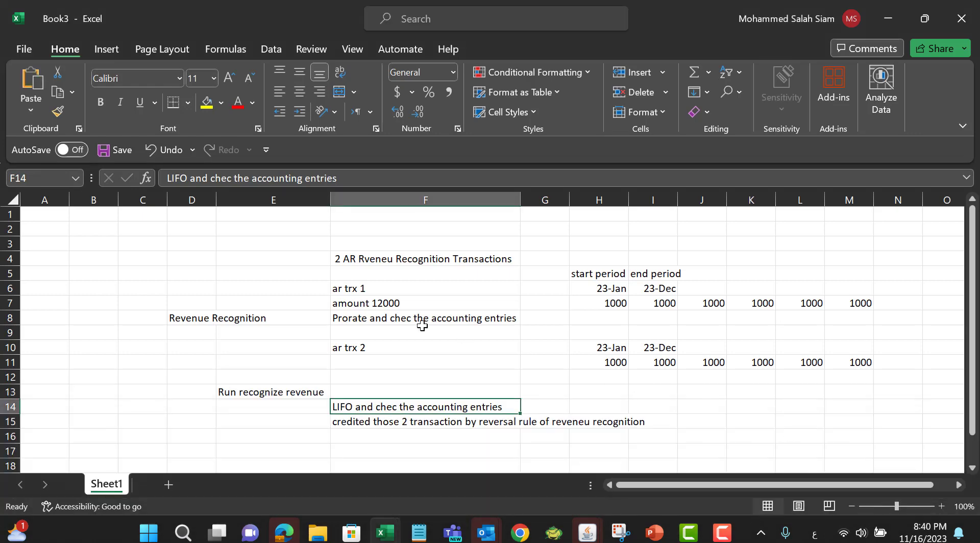
left_click(193, 270)
key("ctrl+v")
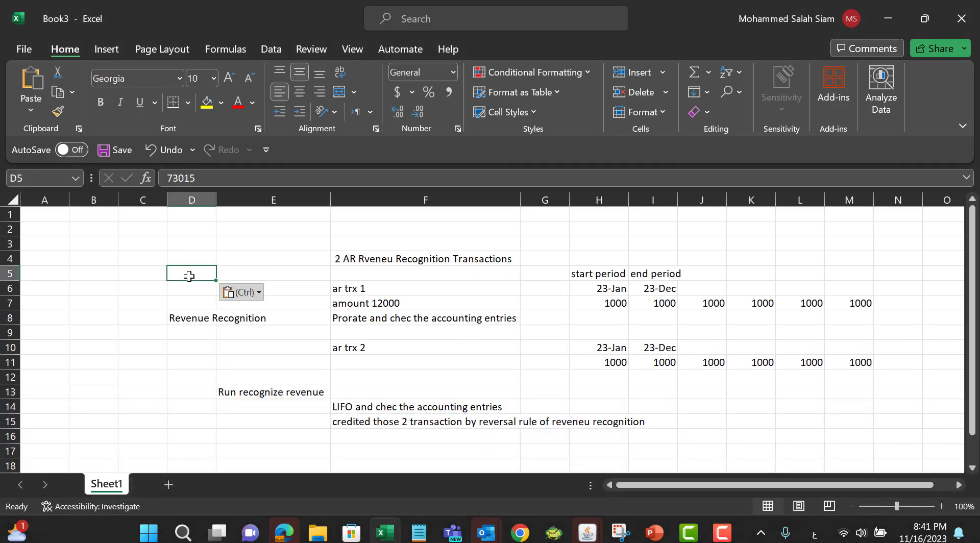
left_click(251, 104)
left_click(240, 102)
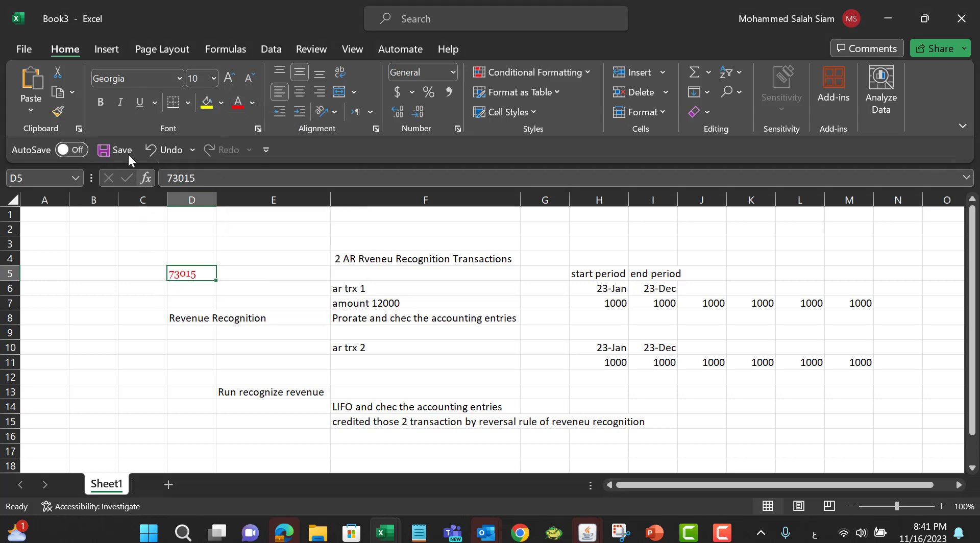
left_click(106, 100)
left_click(235, 245)
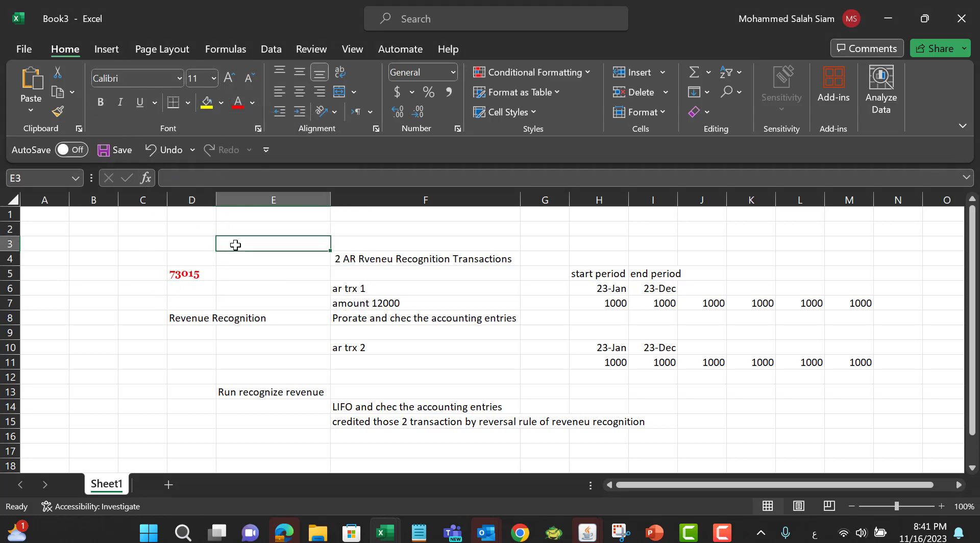
Step: Open the completed invoice's actions list
key("alt+Tab")
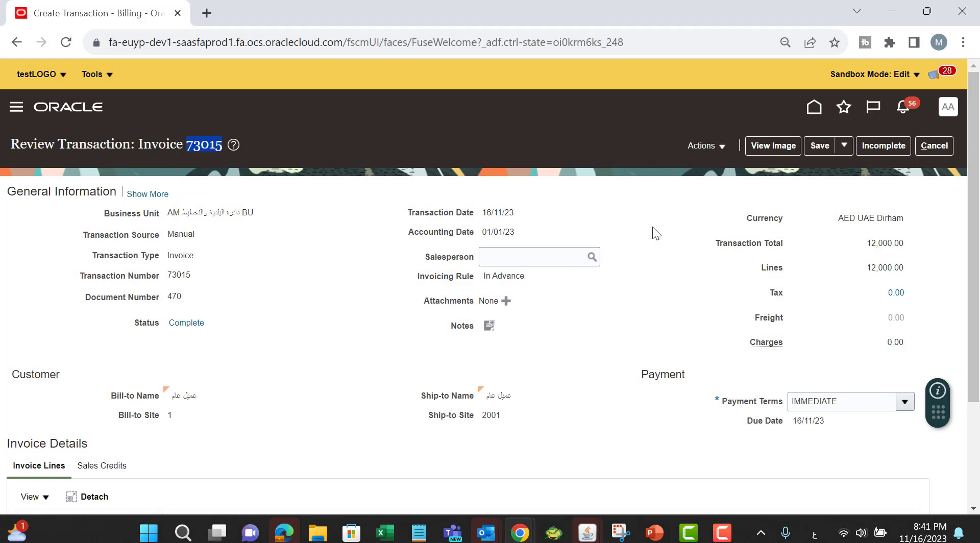
left_click(707, 150)
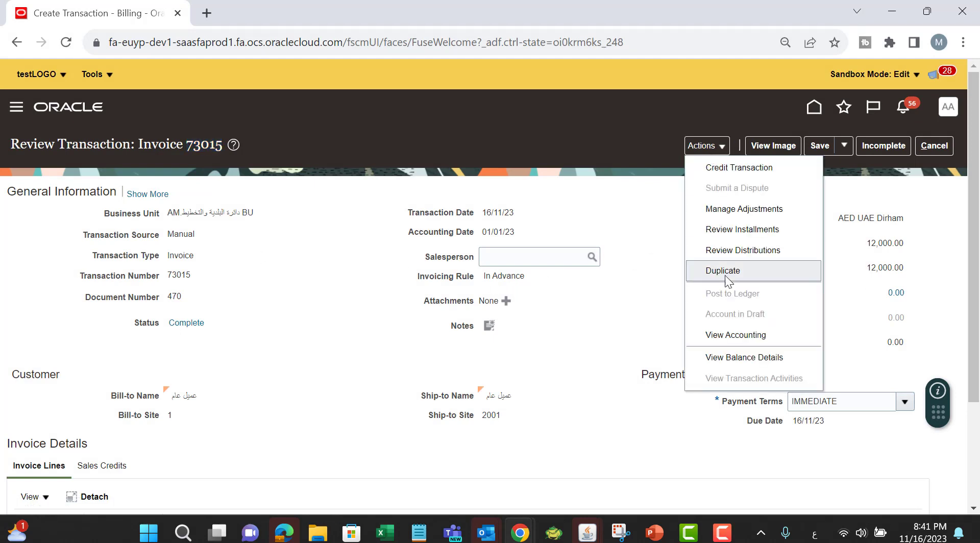
key("alt+Tab")
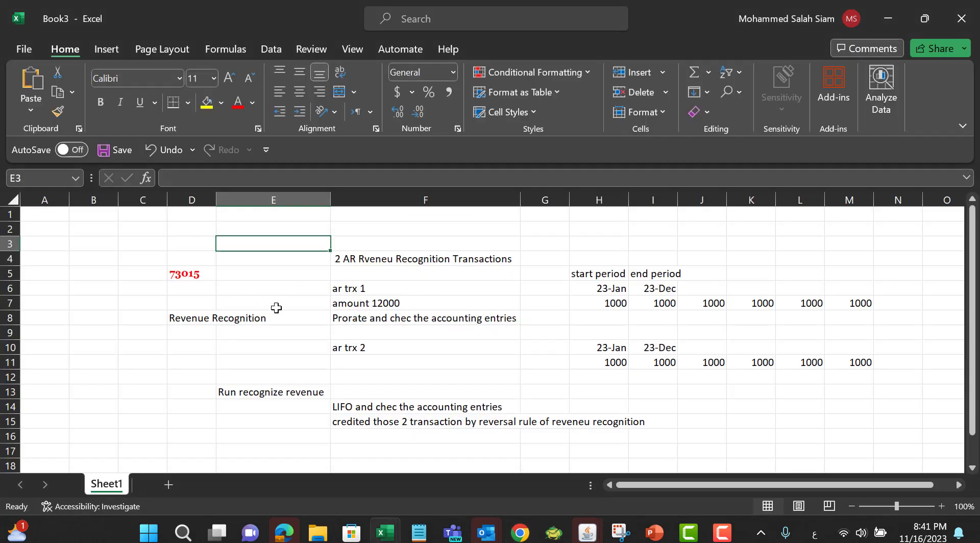
Step: Highlight the 'ar trx 1' and 'ar trx 2' labels with yellow fill
left_click(354, 289)
left_click(207, 102)
left_click(394, 343)
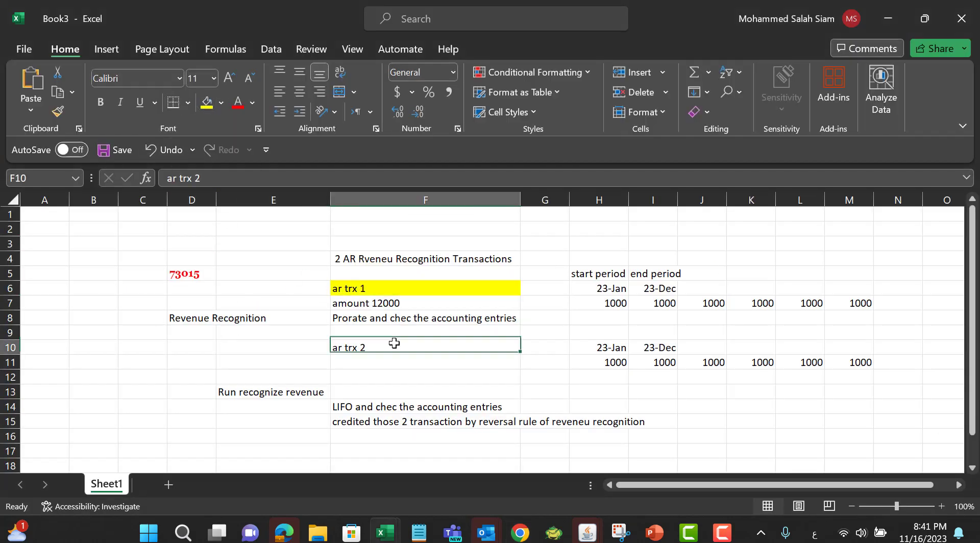
left_click(210, 107)
Step: Duplicate invoice 73015 and review the copied line's revenue scheduling rule and start and end dates
key("alt+Tab")
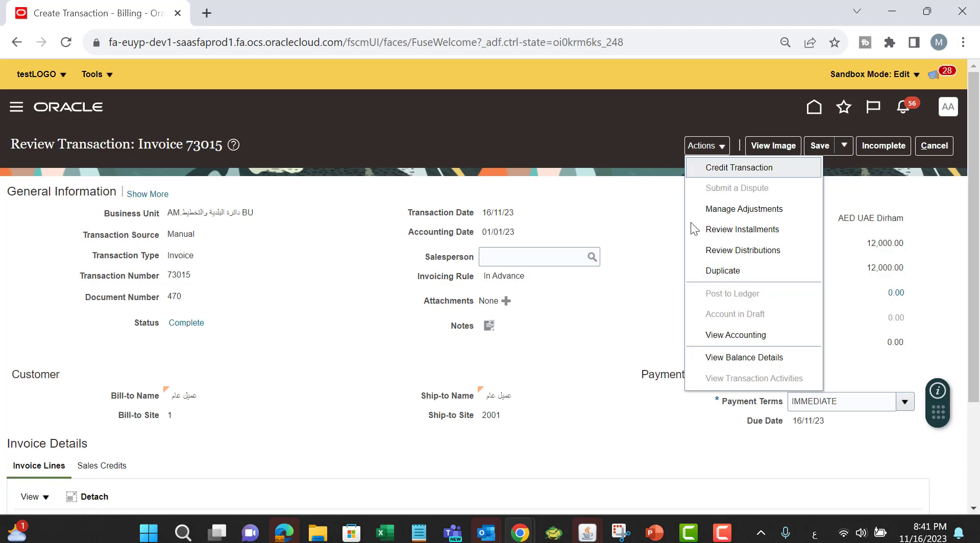
left_click(727, 272)
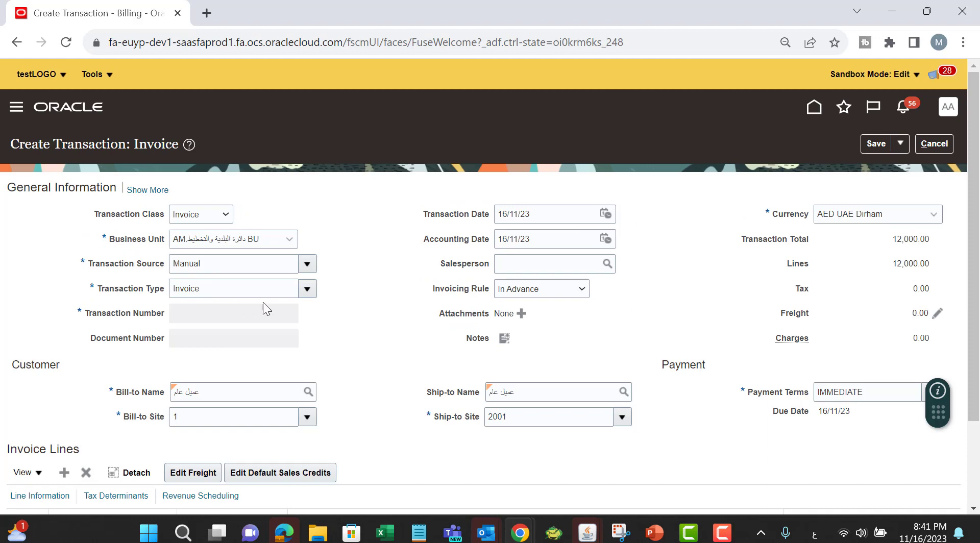
scroll(587, 287, "down", 2)
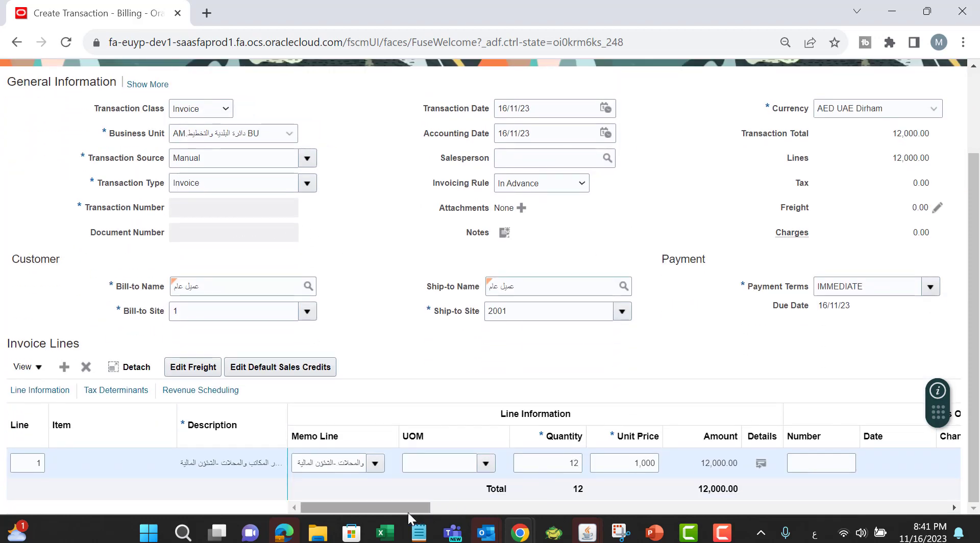
left_click_drag(409, 512, 906, 508)
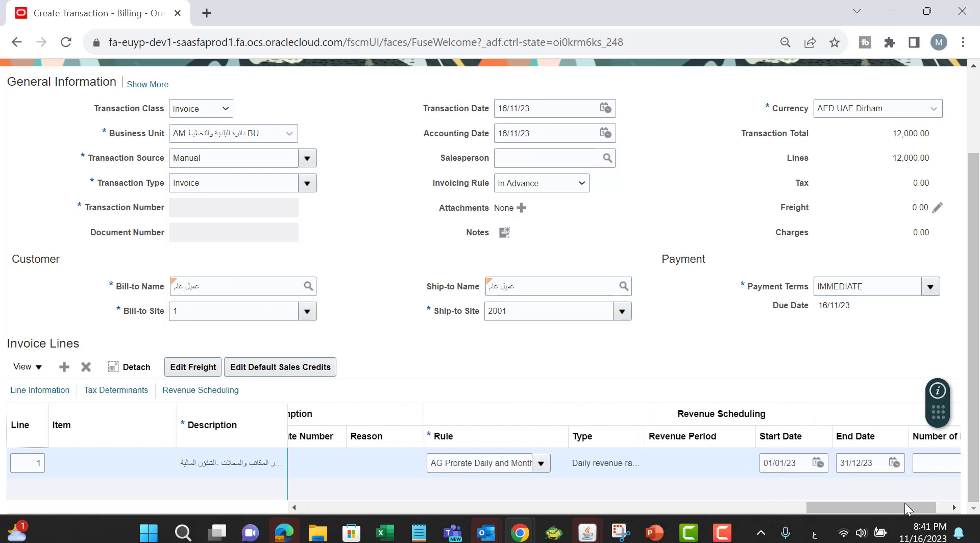
scroll(675, 219, "up", 2)
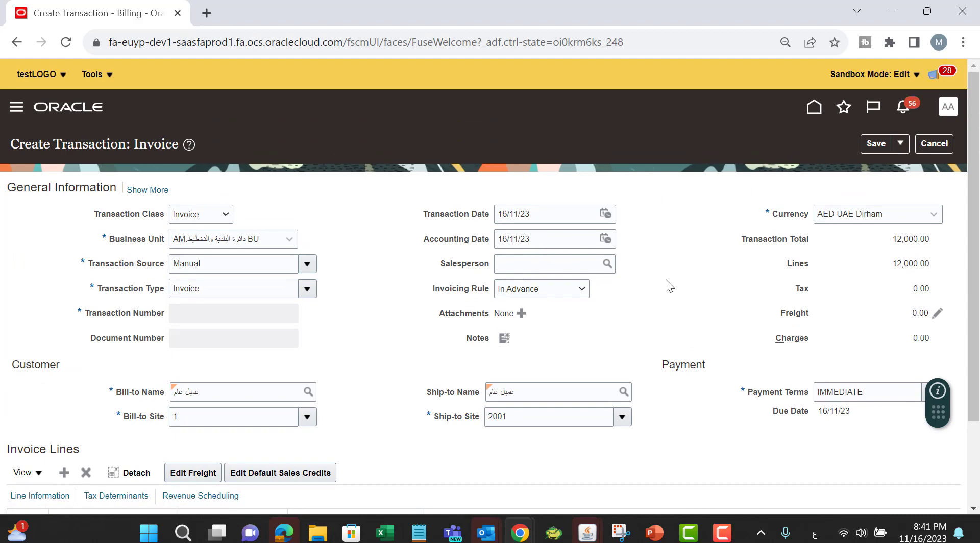
scroll(668, 283, "down", 2)
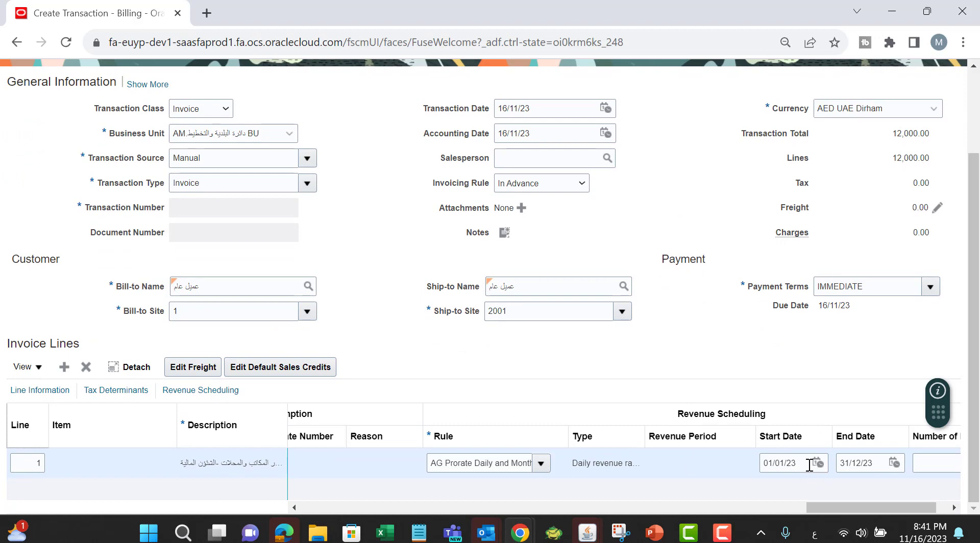
scroll(737, 325, "up", 2)
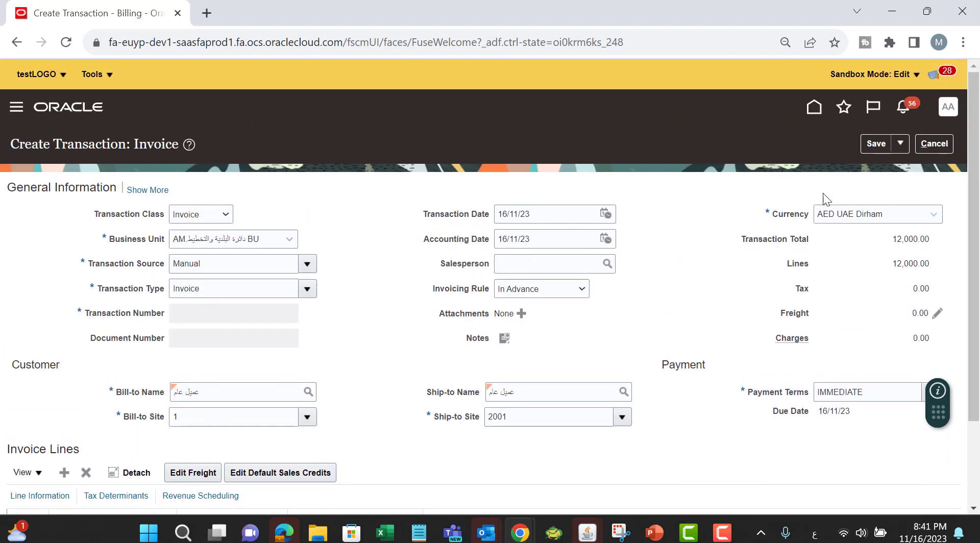
Step: Save the duplicated invoice, acknowledge the accounting date notice, and complete it choosing Complete and Review
left_click(867, 147)
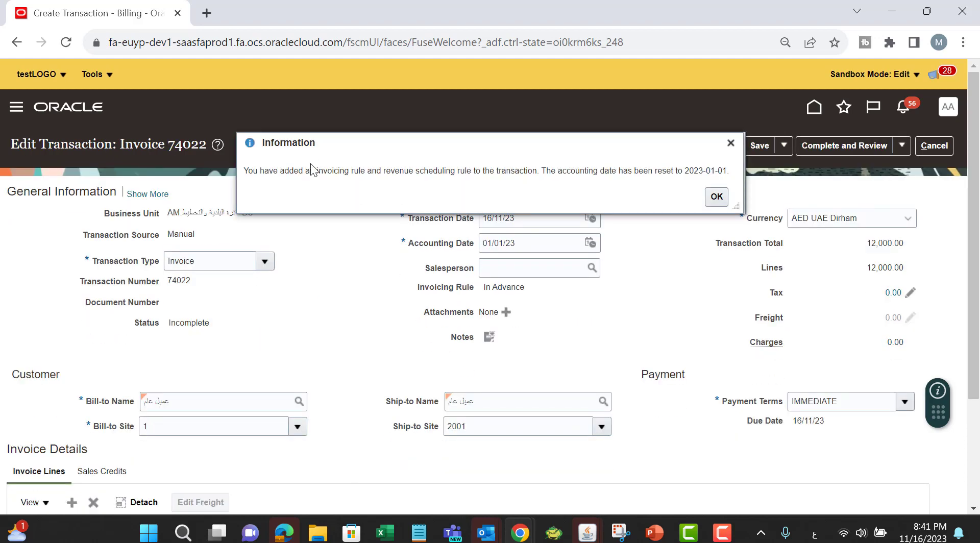
left_click(717, 197)
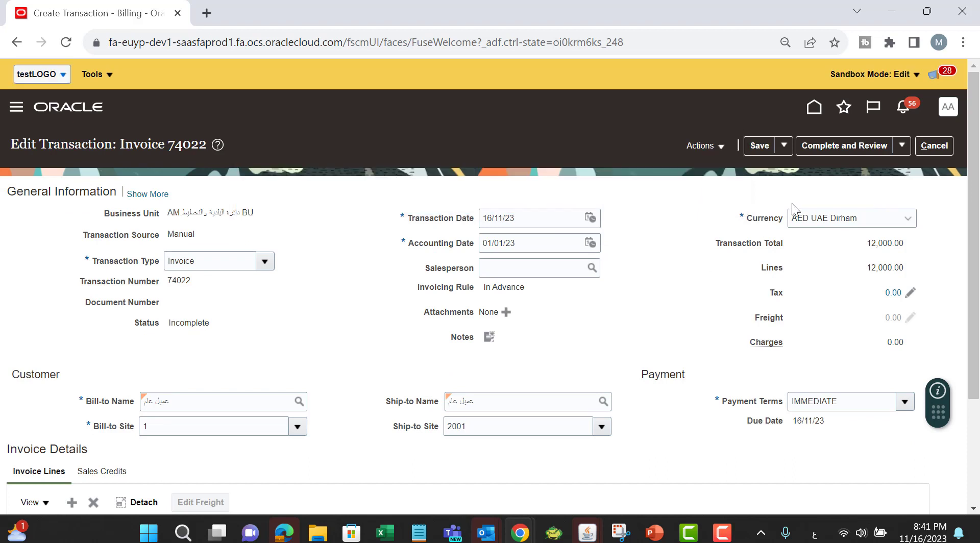
left_click(899, 146)
left_click(873, 142)
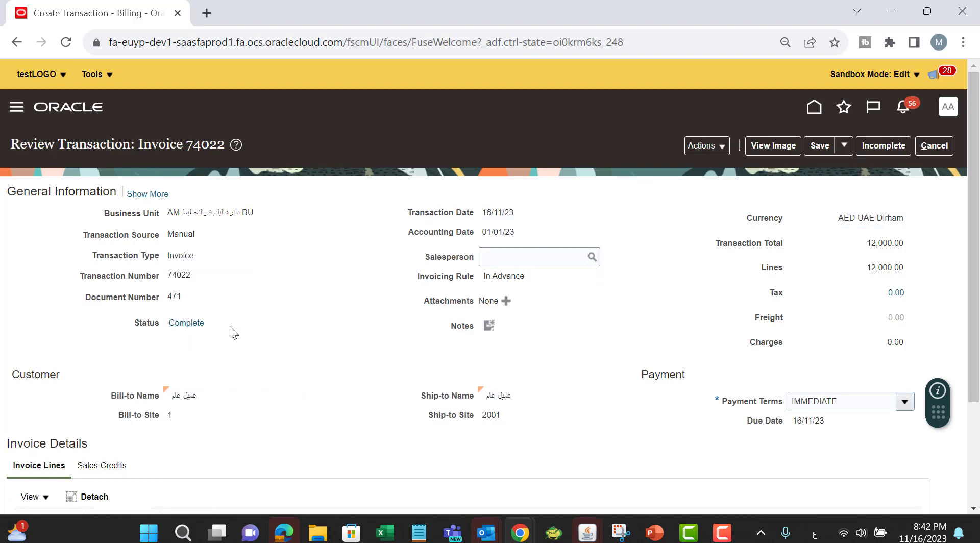
Step: Copy the new invoice's transaction number 74022 into cell D11 and apply D5's formatting to it
left_click(704, 148)
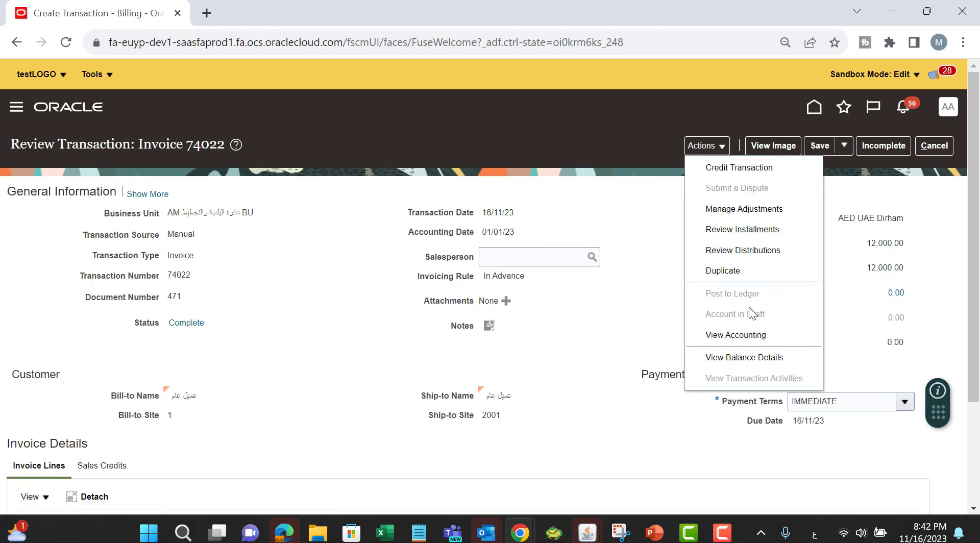
left_click(615, 224)
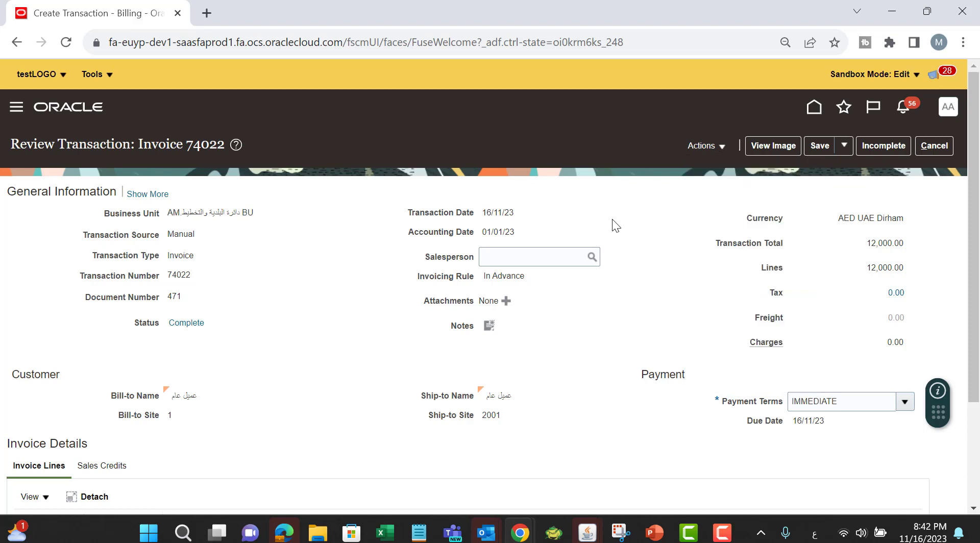
double_click(186, 274)
key("ctrl+c")
key("alt+Tab")
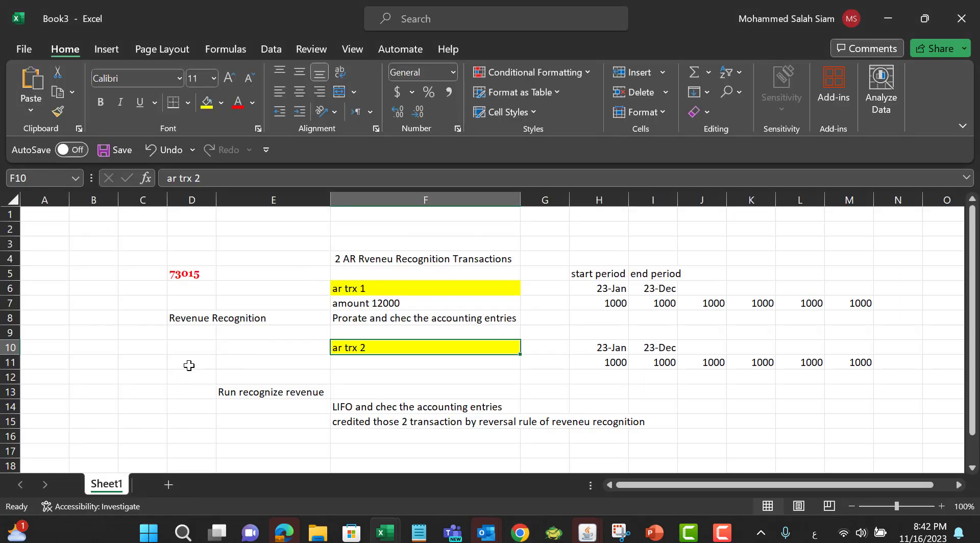
left_click(189, 365)
key("ctrl+v")
left_click(190, 274)
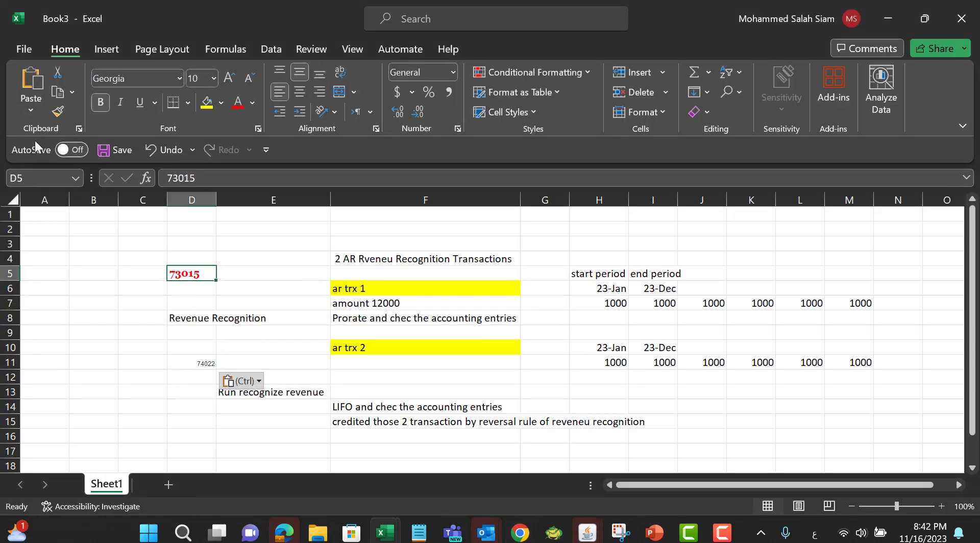
left_click(57, 112)
left_click(188, 363)
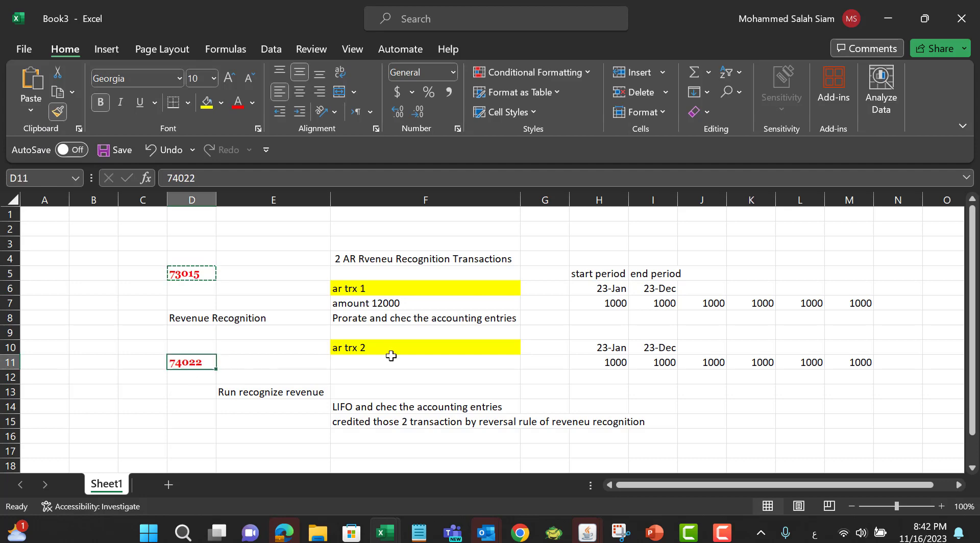
left_click(391, 356)
Step: Duplicate the browser tab and reload it to reach the home page
key("alt+Tab")
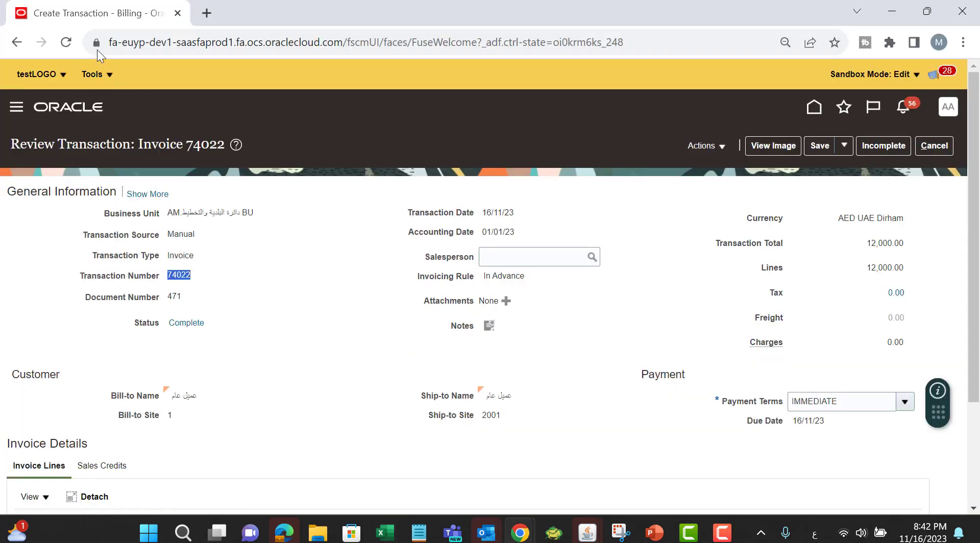
right_click(126, 15)
left_click(165, 135)
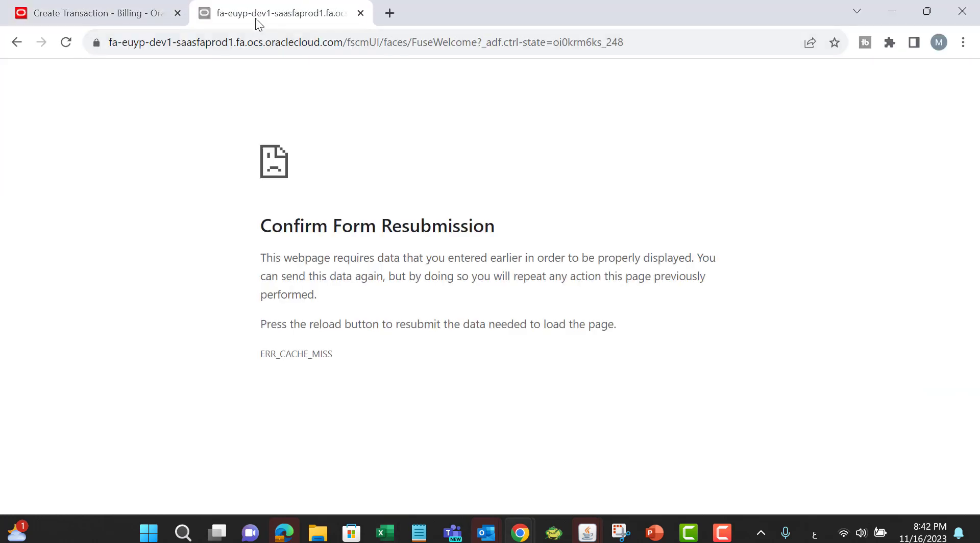
left_click(219, 43)
key("Return")
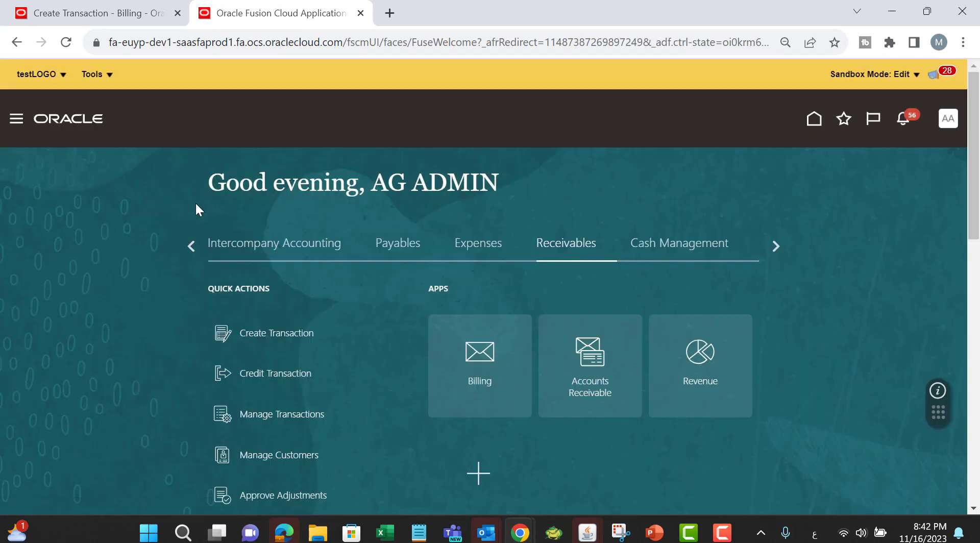
Step: Open Scheduled Processes from the navigator's Tools group and start scheduling a new process
left_click(16, 119)
scroll(153, 247, "down", 4)
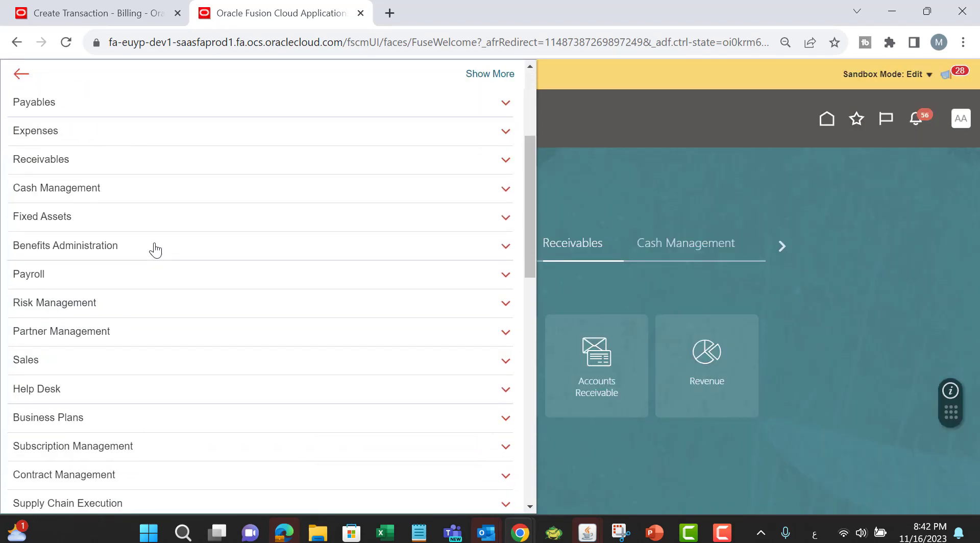
scroll(122, 276, "down", 6)
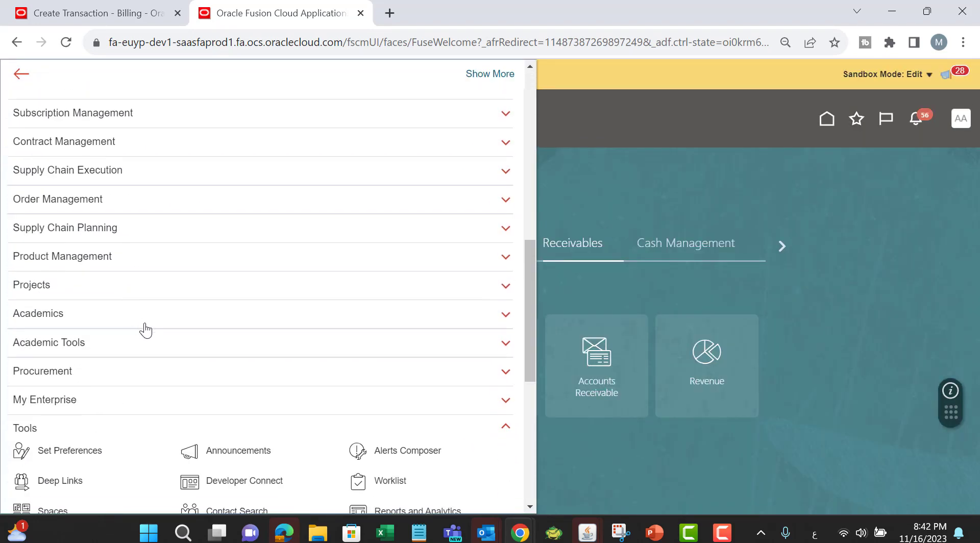
scroll(146, 331, "down", 3)
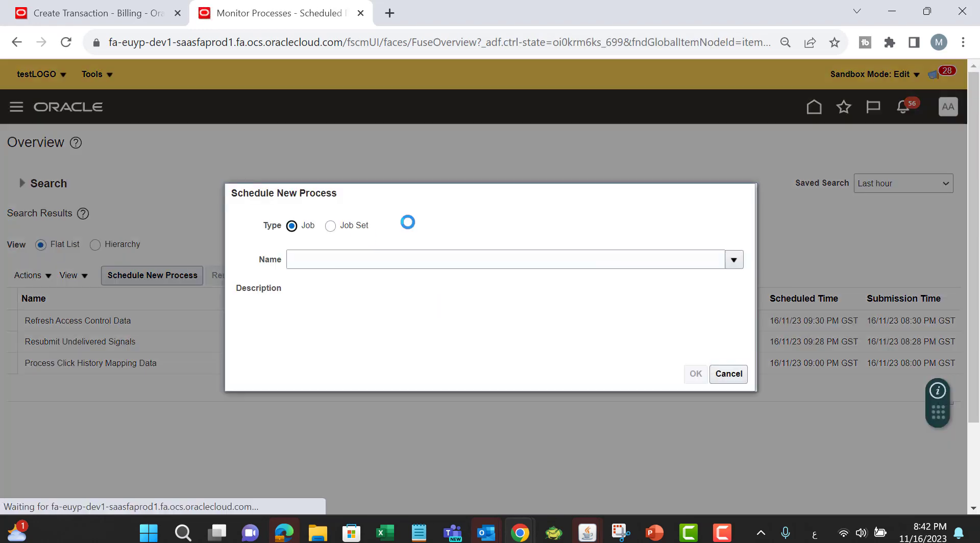
Step: Search the new process's job name for recog and select the Recognize Revenue job
left_click(346, 259)
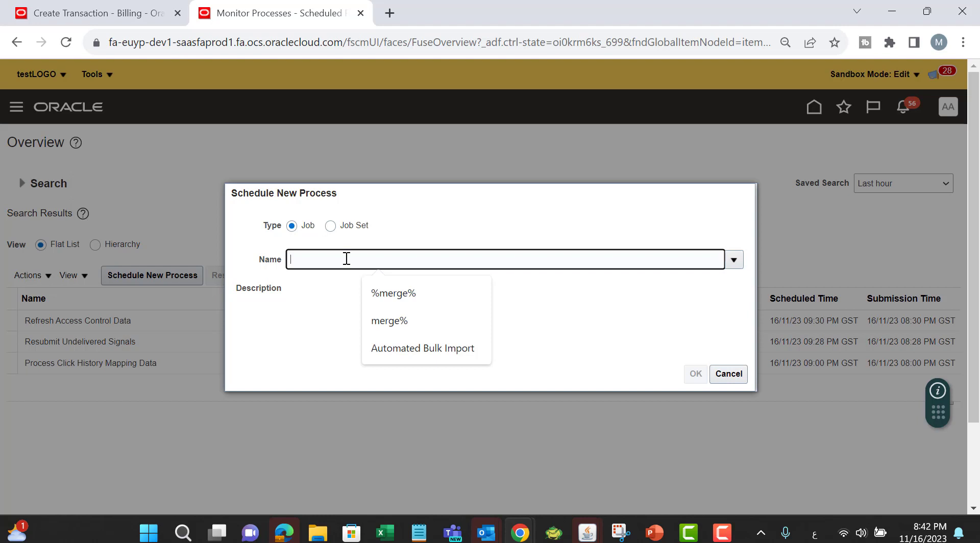
type("فتوخل")
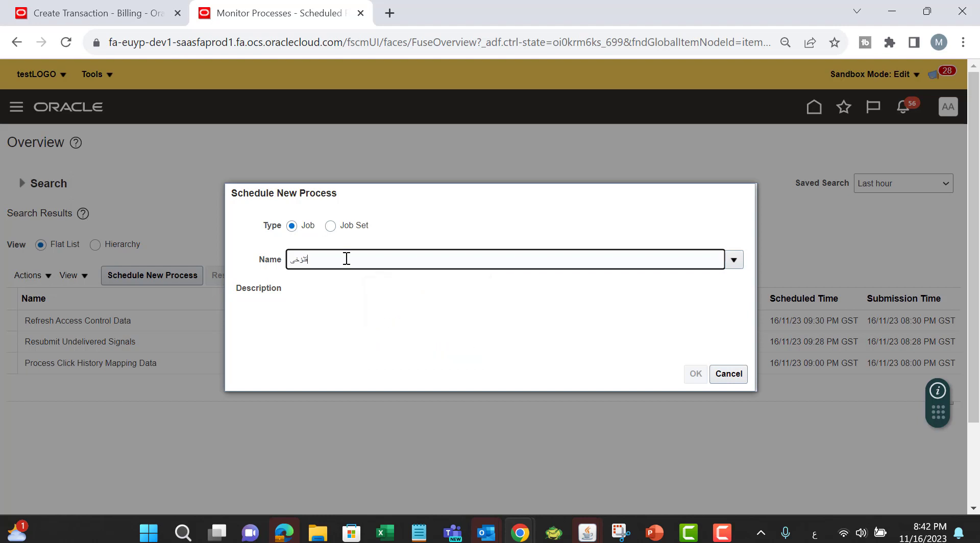
key("BackSpace")
key("BackSpace")
key("BackSpace")
key("BackSpace")
key("BackSpace")
type("قثؤخلى")
key("BackSpace")
key("BackSpace")
key("BackSpace")
key("BackSpace")
key("BackSpace")
key("BackSpace")
key("alt+shift")
type("recog")
key("Tab")
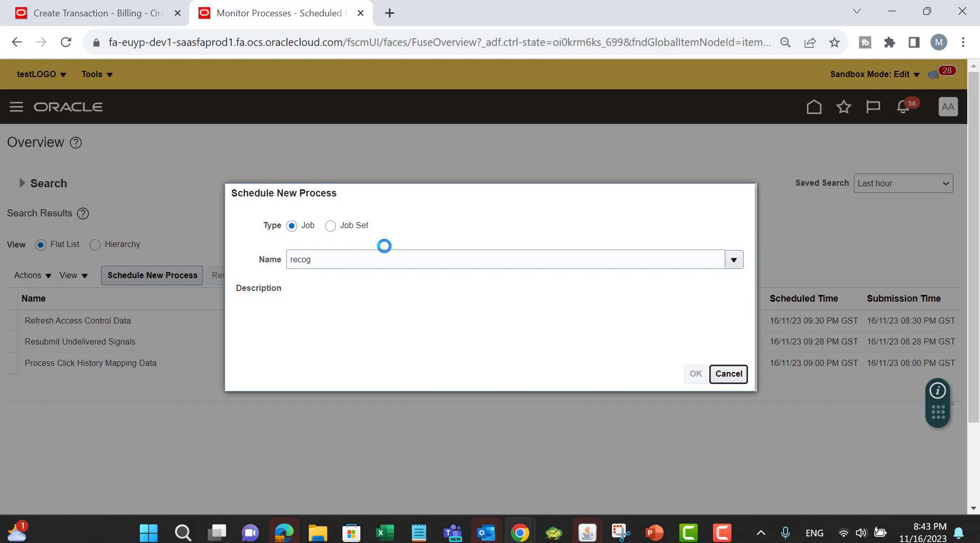
left_click(378, 346)
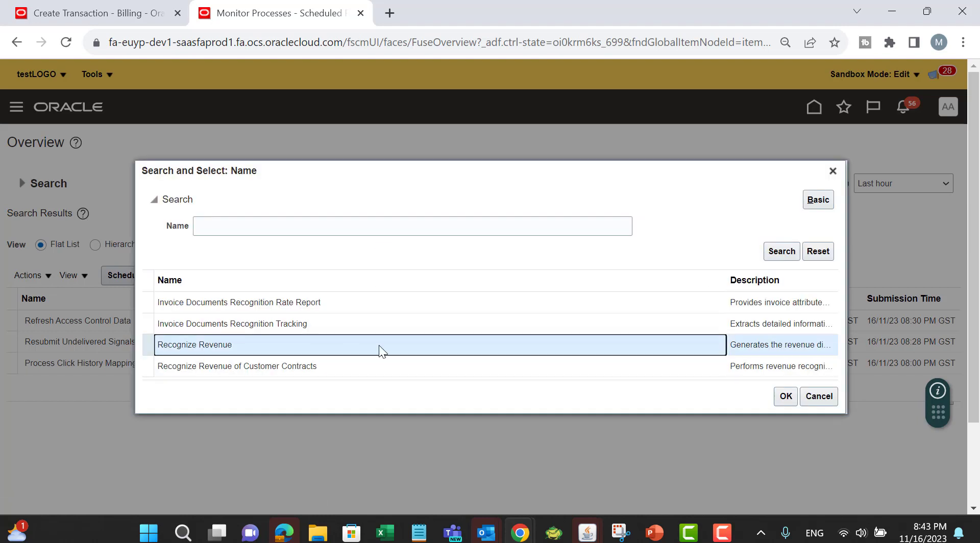
left_click(785, 396)
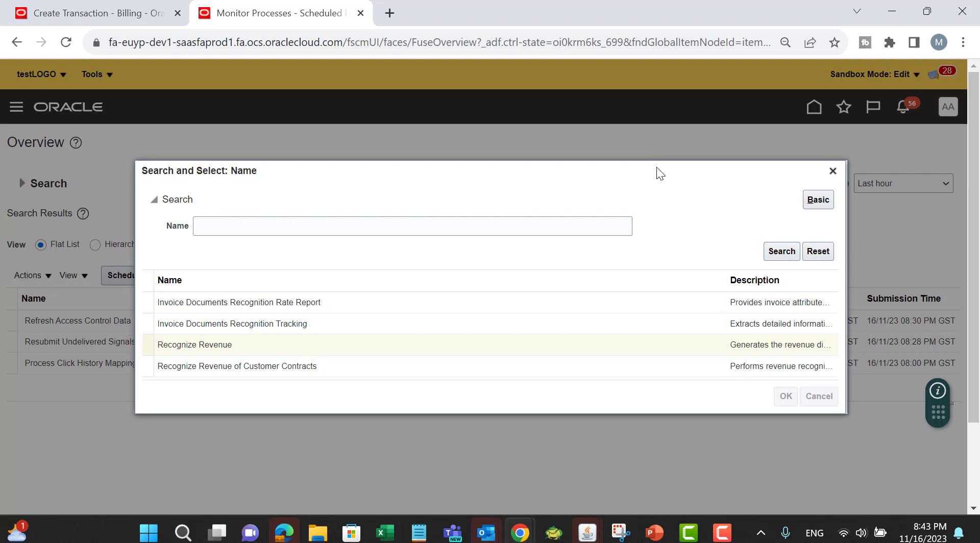
Step: Submit the Recognize Revenue process for the business unit with Summary print format, then refresh the process list
left_click(696, 375)
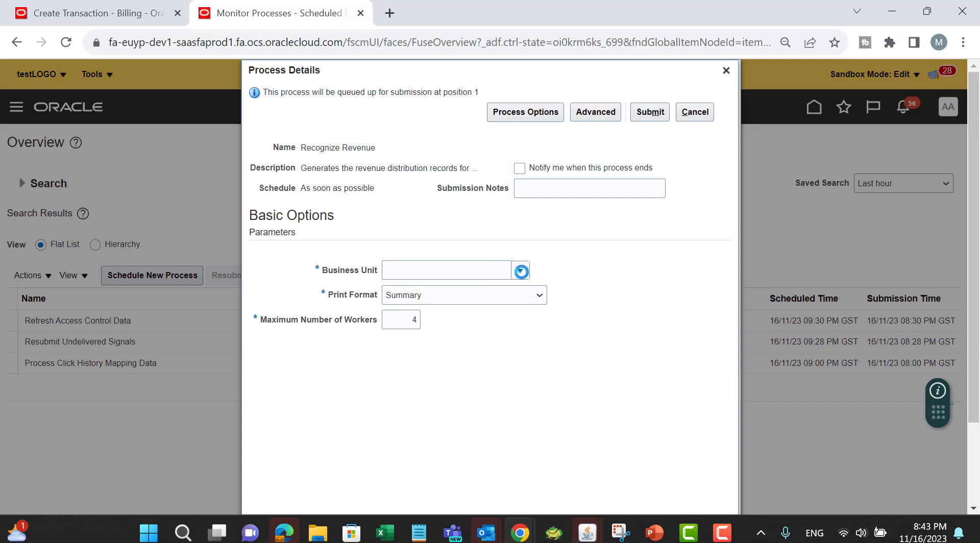
left_click(521, 271)
left_click(479, 314)
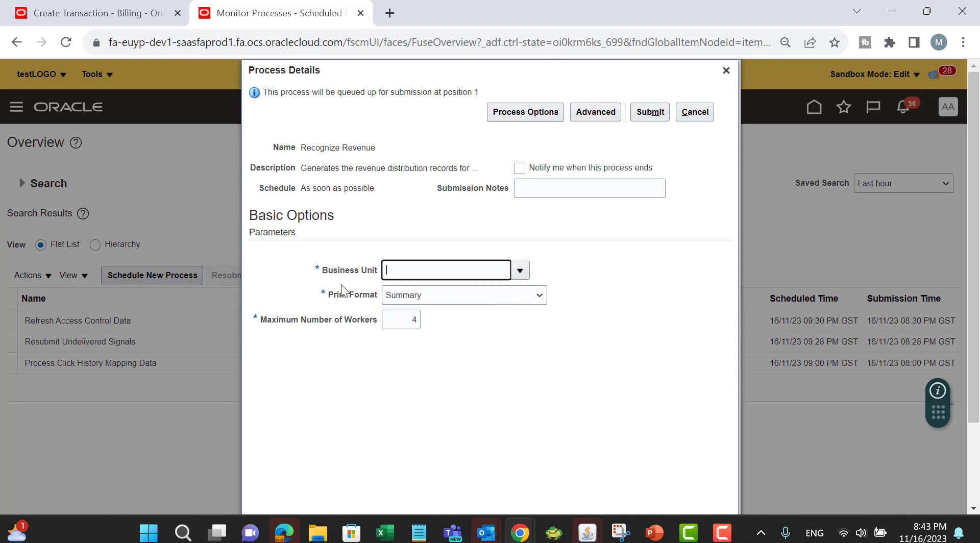
left_click(476, 299)
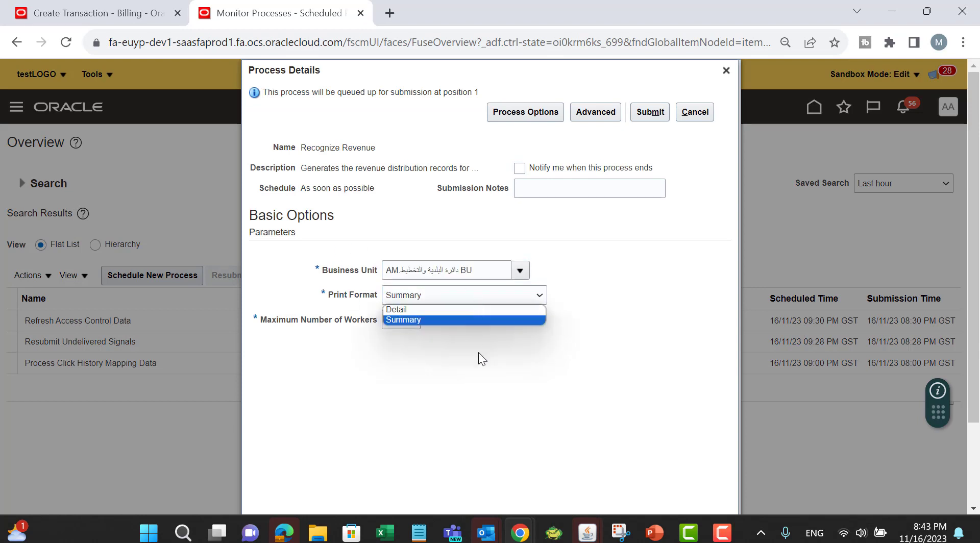
left_click(452, 319)
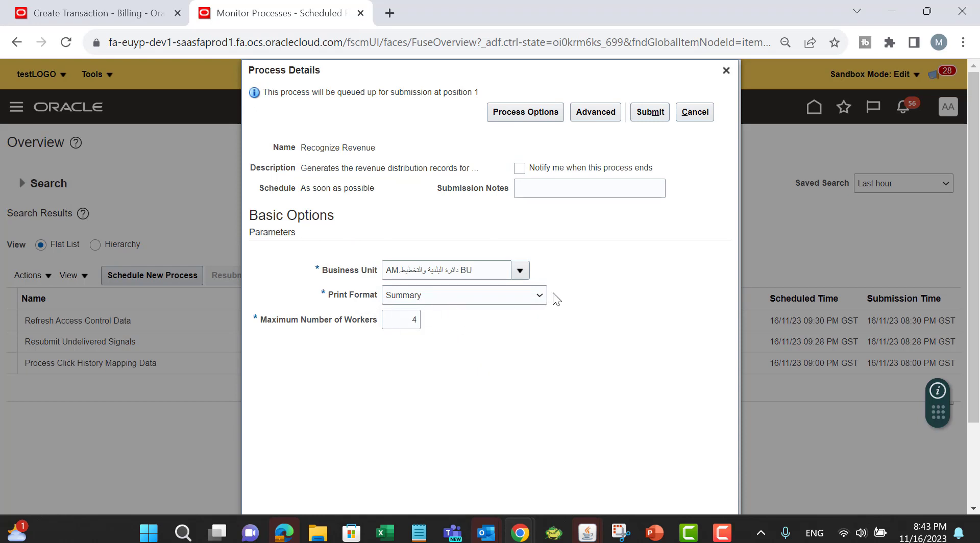
left_click(646, 115)
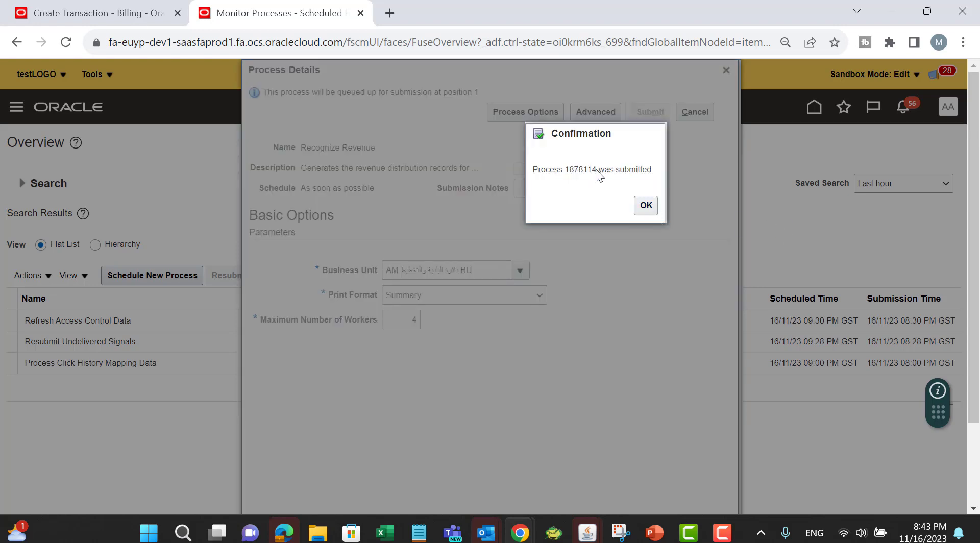
left_click(645, 206)
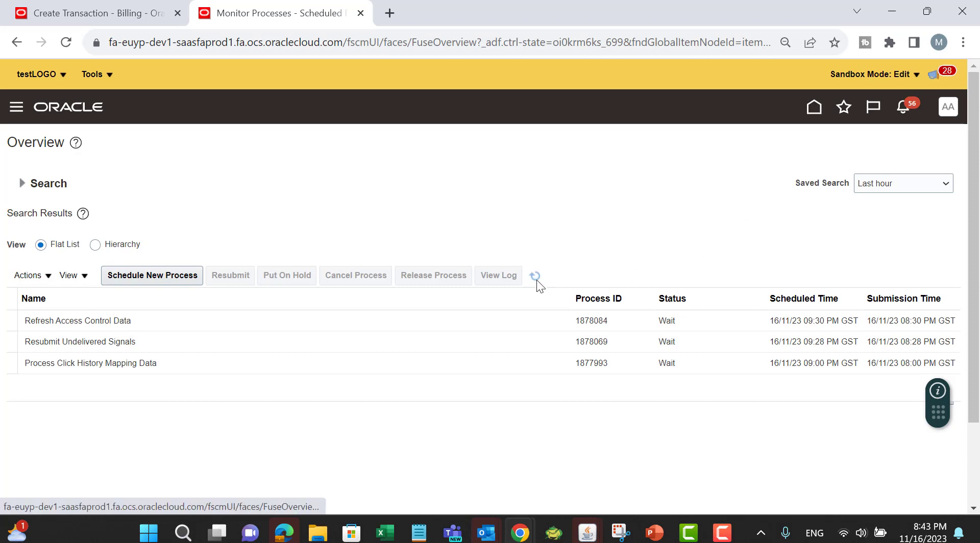
left_click(537, 280)
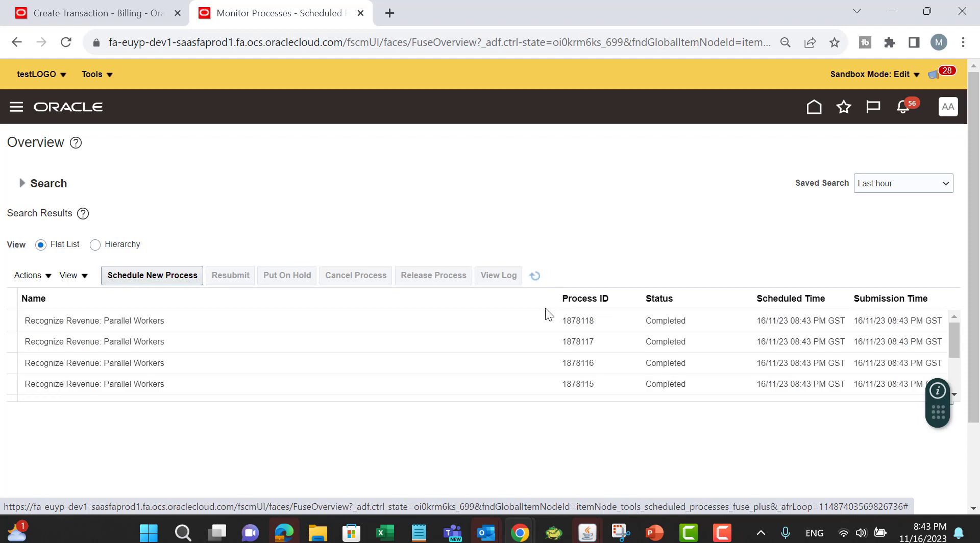
Step: Save and close invoice 74022 in the billing tab
left_click(36, 11)
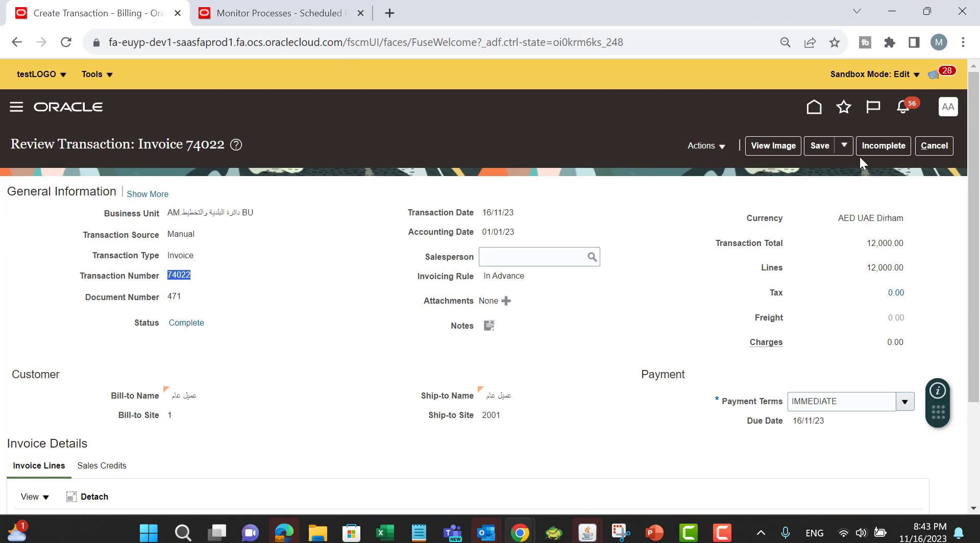
left_click(715, 148)
left_click(645, 235)
left_click(844, 146)
left_click(853, 167)
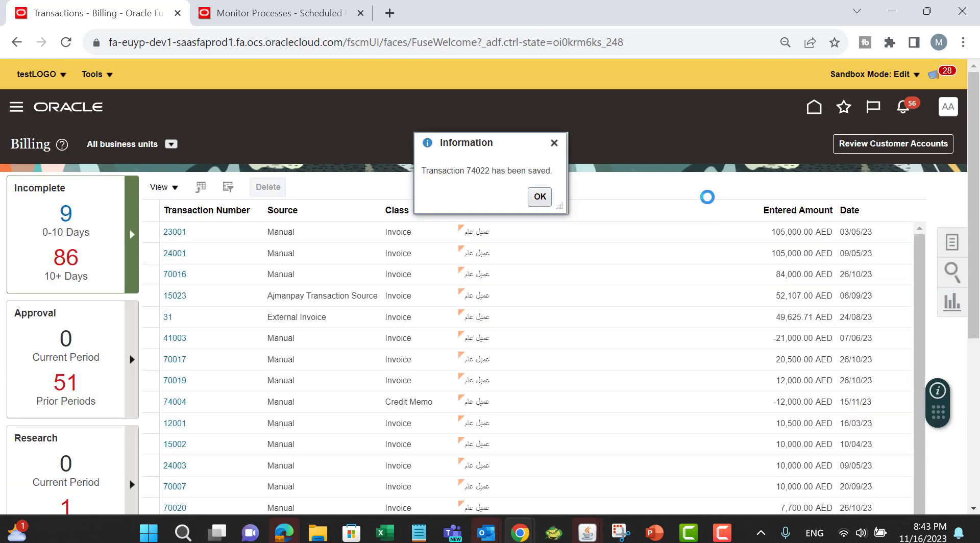
left_click(538, 196)
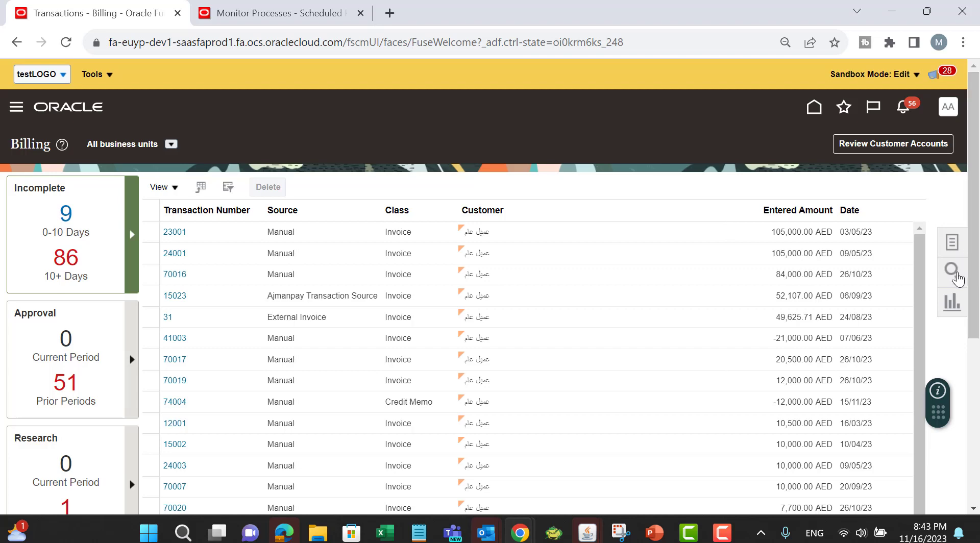
Step: Copy transaction number 73015 from cell D5, search billing transactions for it and open invoice 73015
key("alt+Tab")
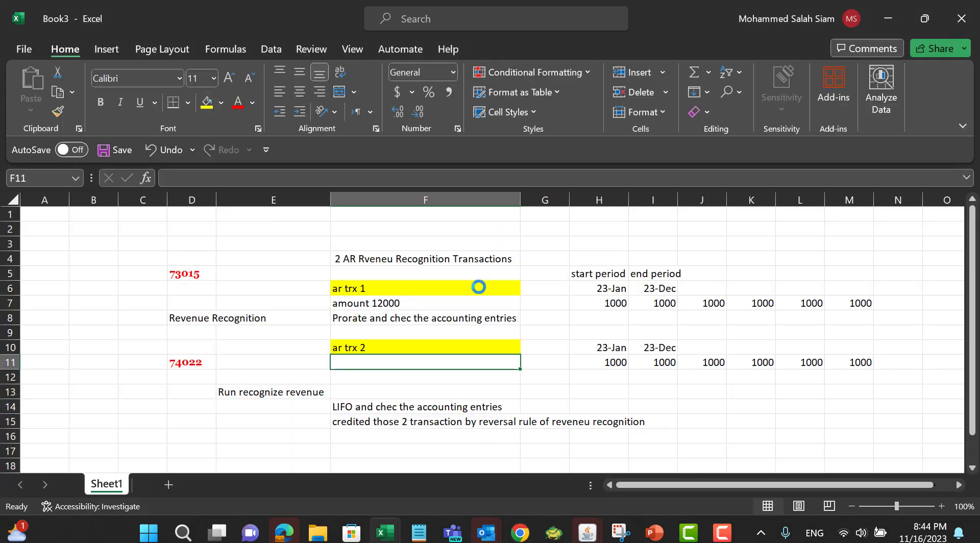
left_click(183, 264)
left_click(183, 272)
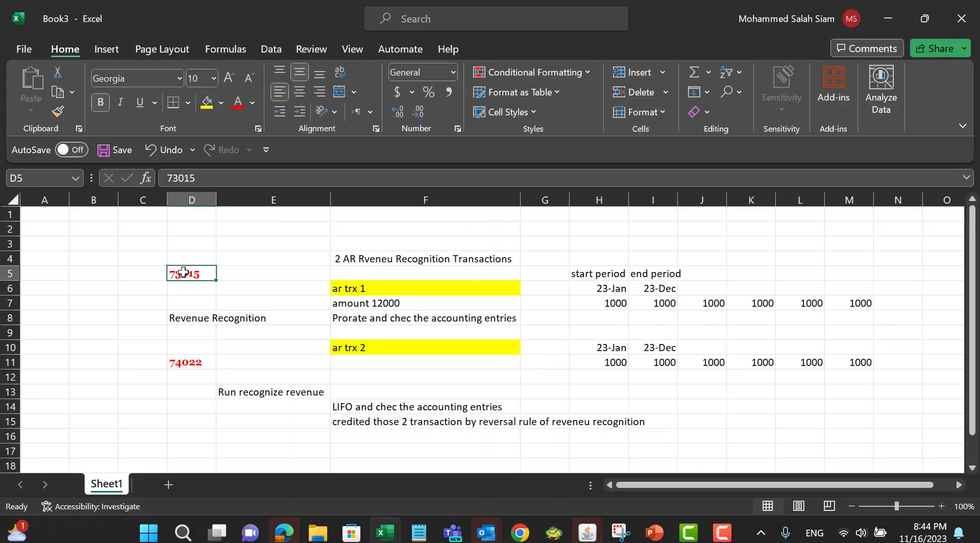
key("ctrl+c")
key("alt+Tab")
left_click(770, 200)
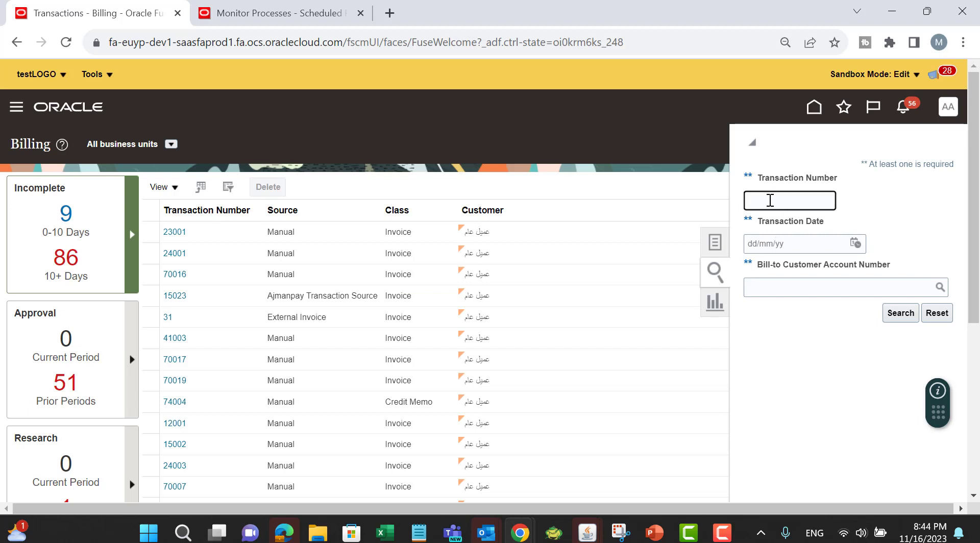
key("ctrl+v")
left_click(899, 313)
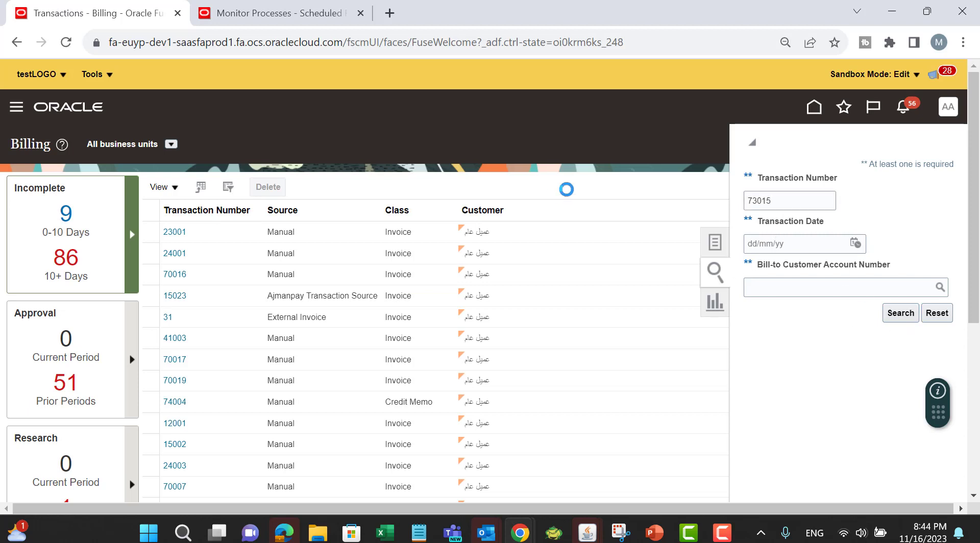
left_click(60, 290)
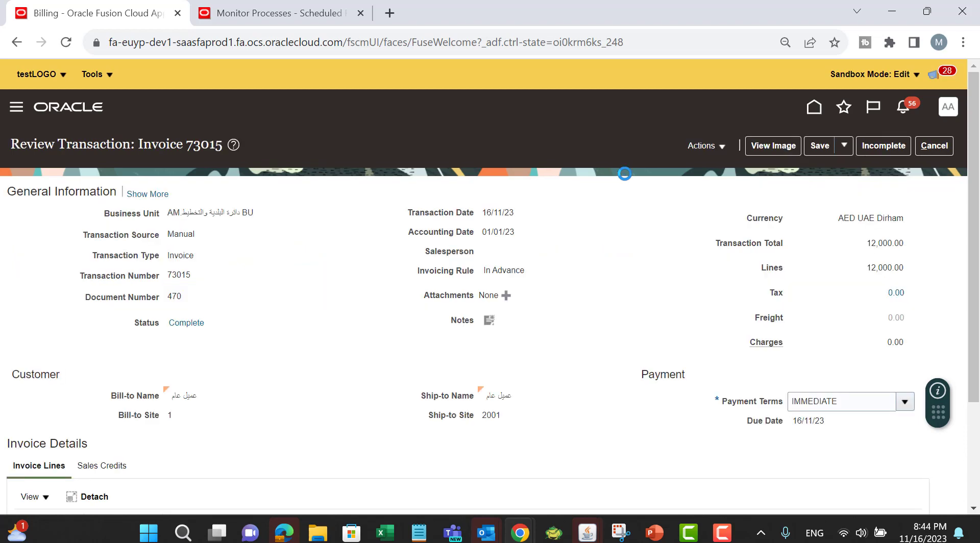
Step: Post invoice 73015 to the ledger and open its accounting lines
left_click(709, 147)
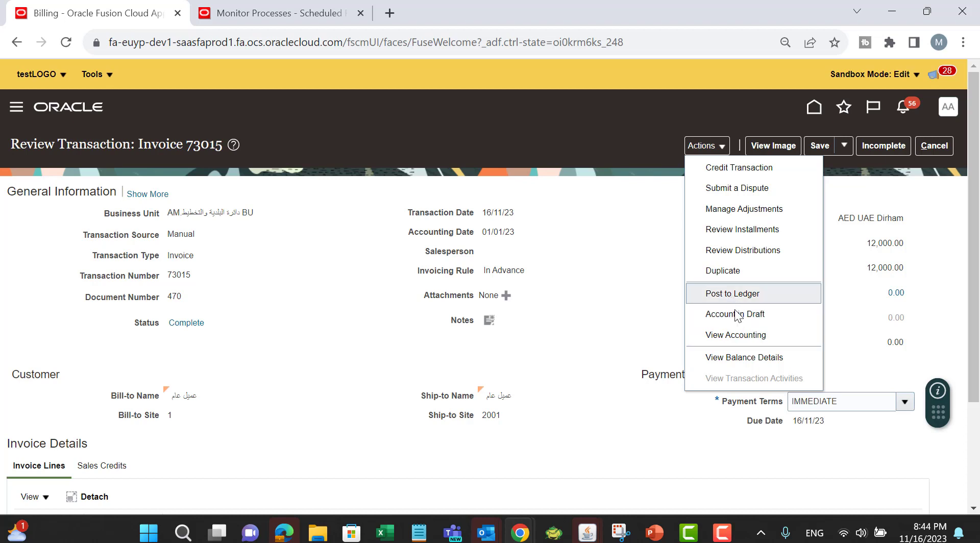
left_click(703, 271)
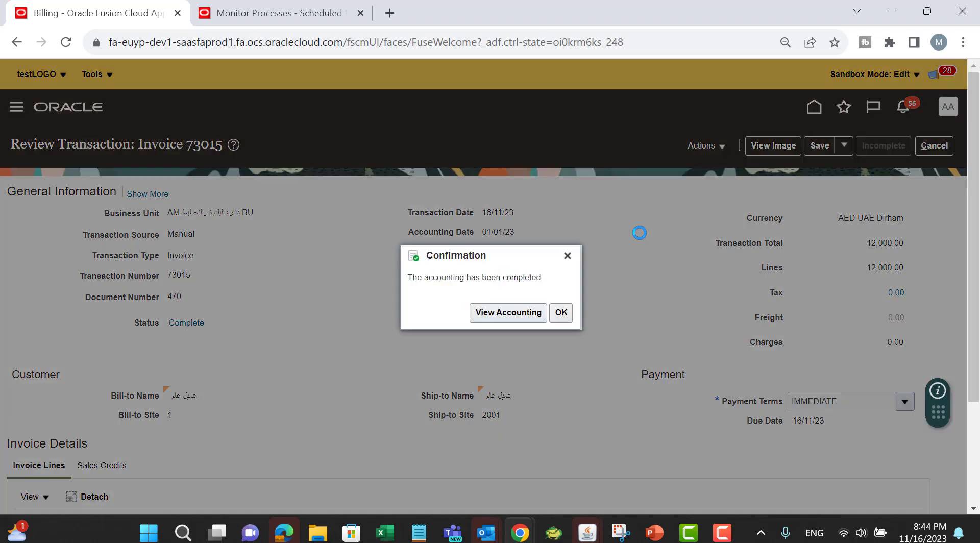
left_click(503, 318)
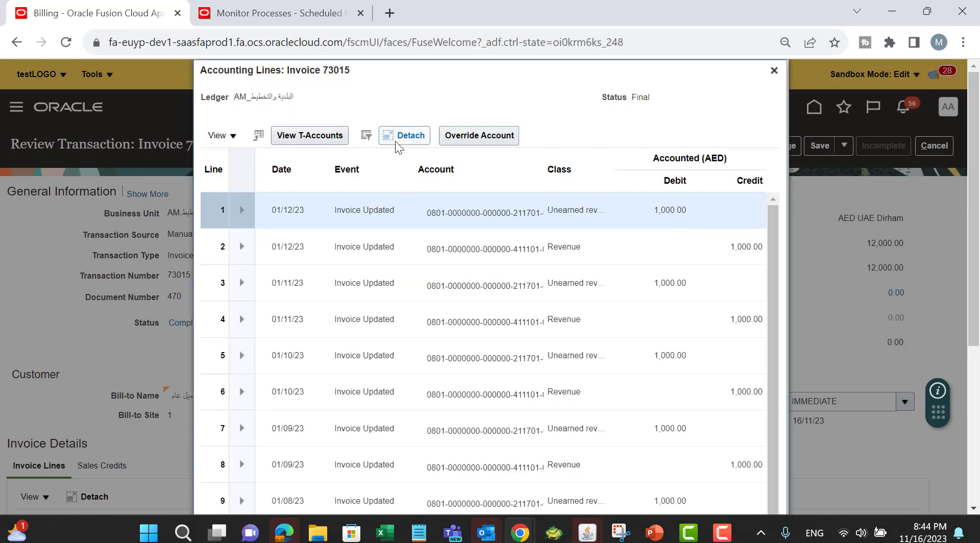
Step: Review invoice 73015's accounting lines in a detached table, close them, and save and close the invoice
left_click(396, 138)
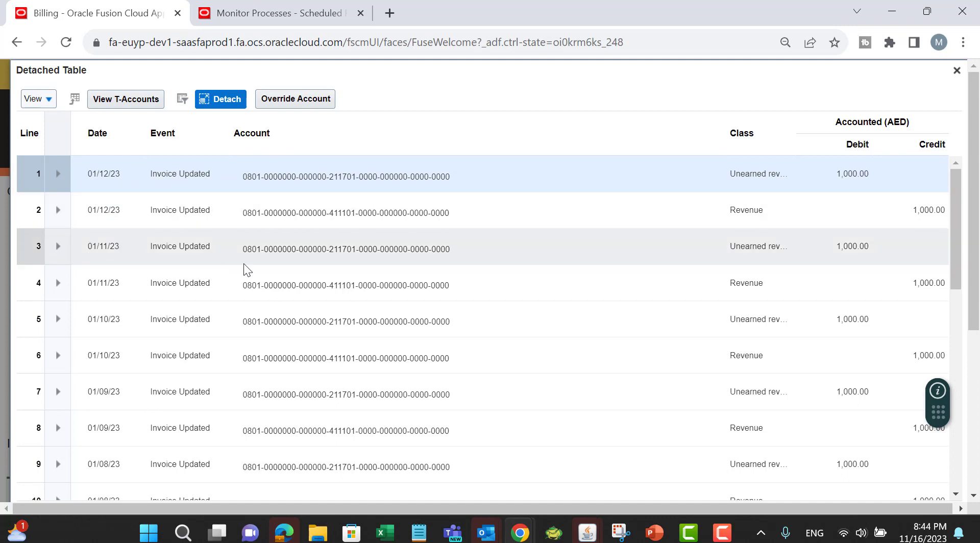
scroll(225, 400, "down", 3)
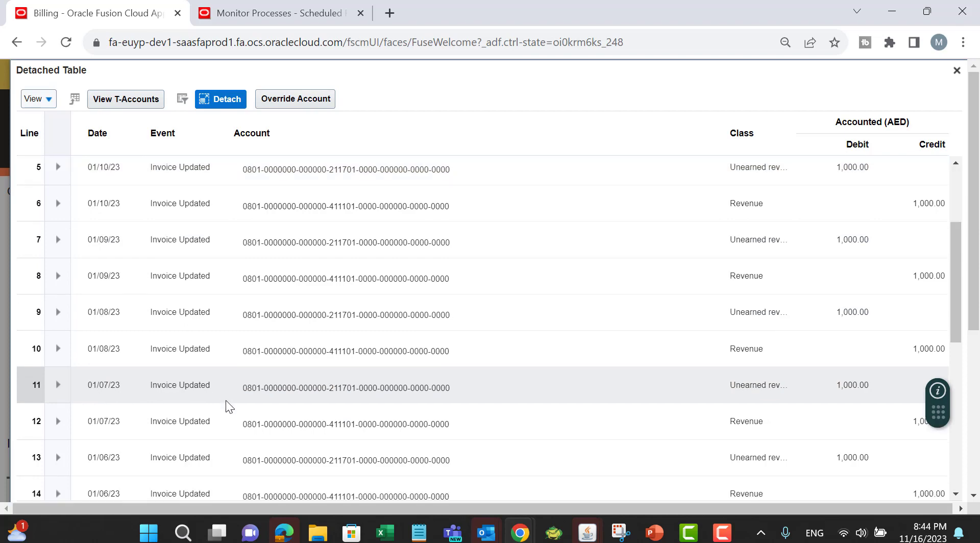
scroll(142, 343, "down", 10)
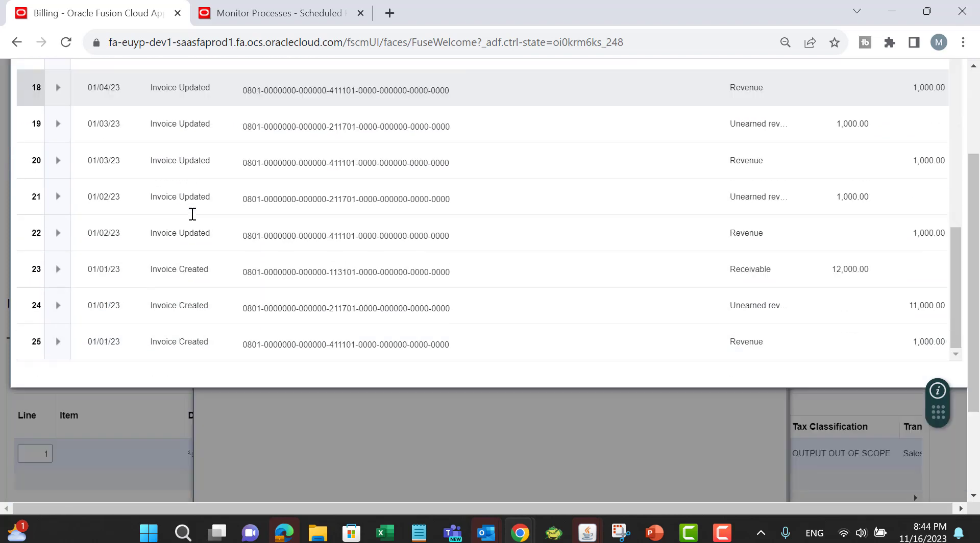
scroll(192, 214, "down", 3)
scroll(652, 222, "up", 5)
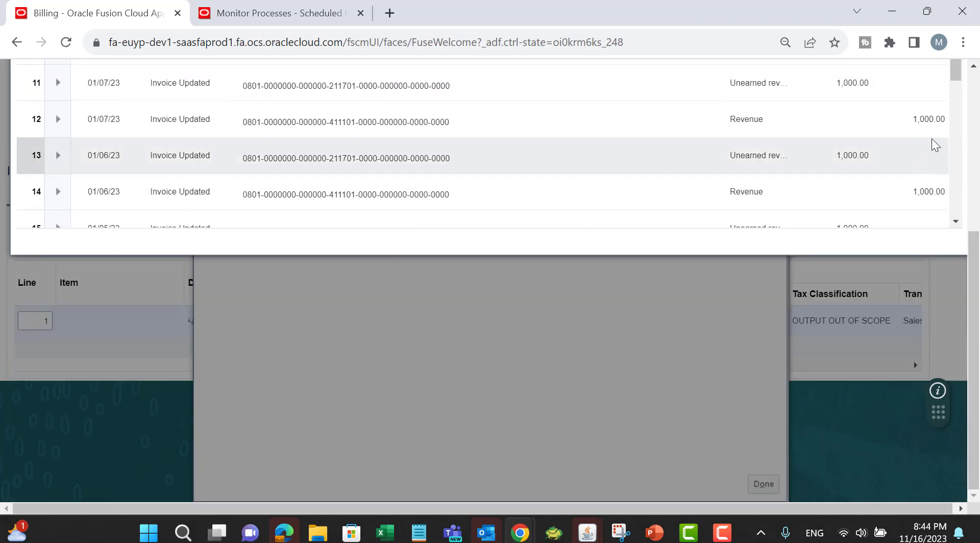
scroll(932, 139, "up", 10)
scroll(855, 160, "up", 1)
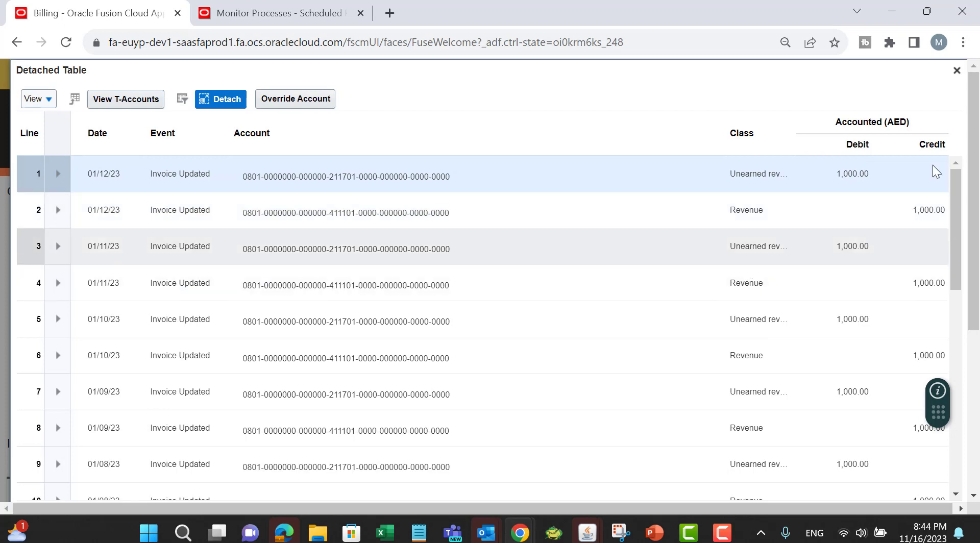
left_click(956, 70)
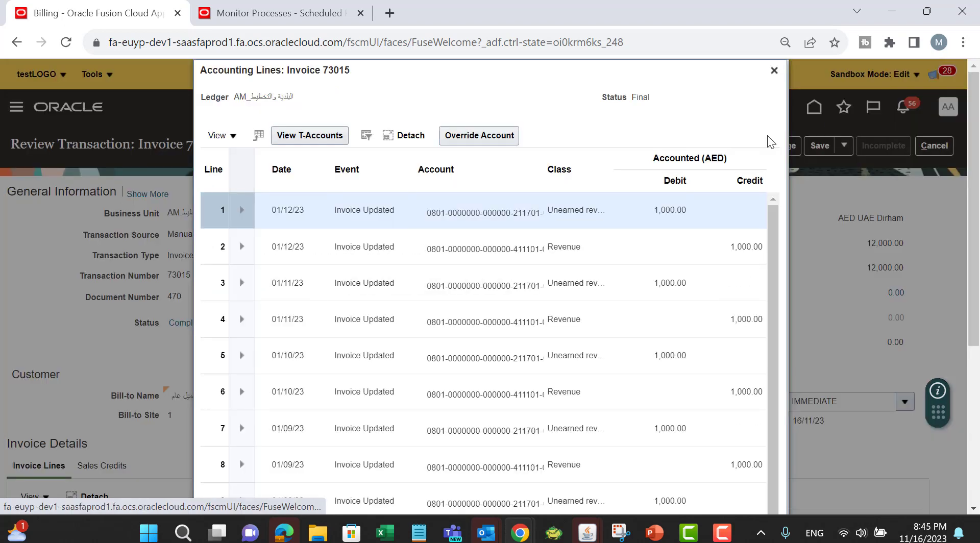
left_click(775, 70)
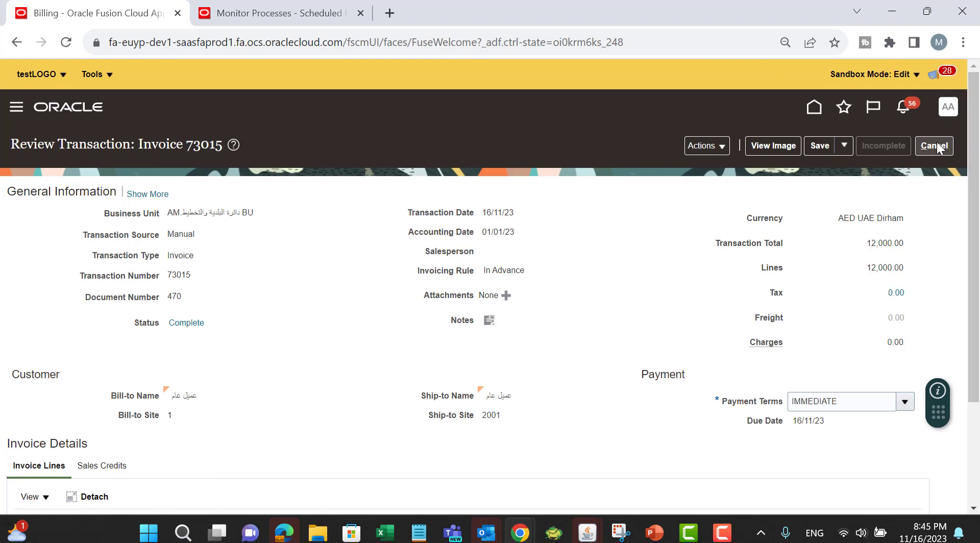
left_click(843, 146)
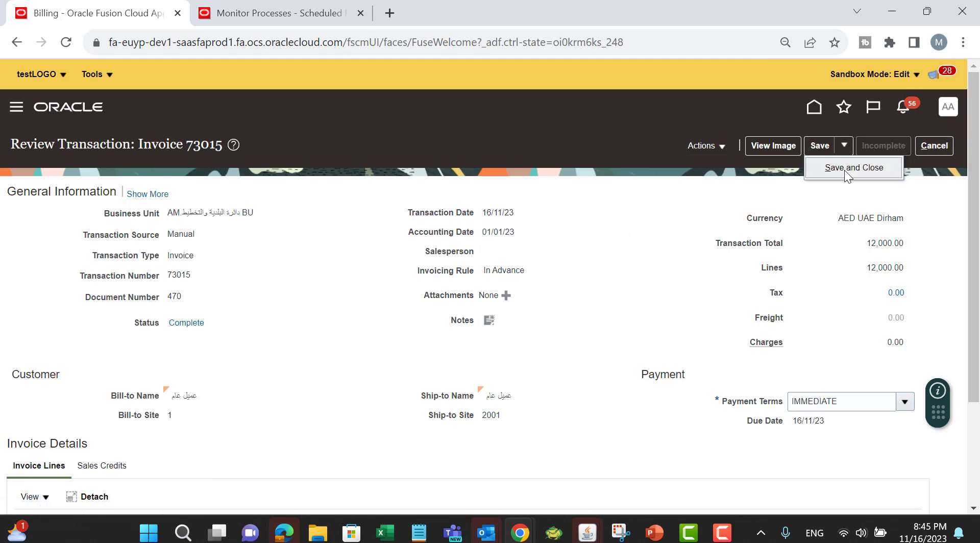
left_click(844, 170)
Step: Copy 74022 from cell D11, search Manage Transactions for transaction number 74022 and open that invoice
key("alt+Tab")
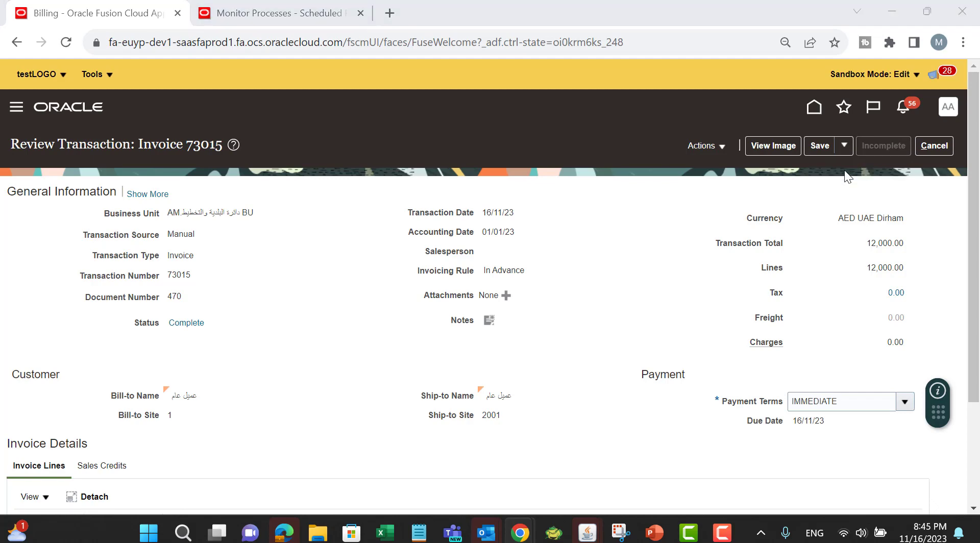
left_click(197, 367)
key("ctrl+c")
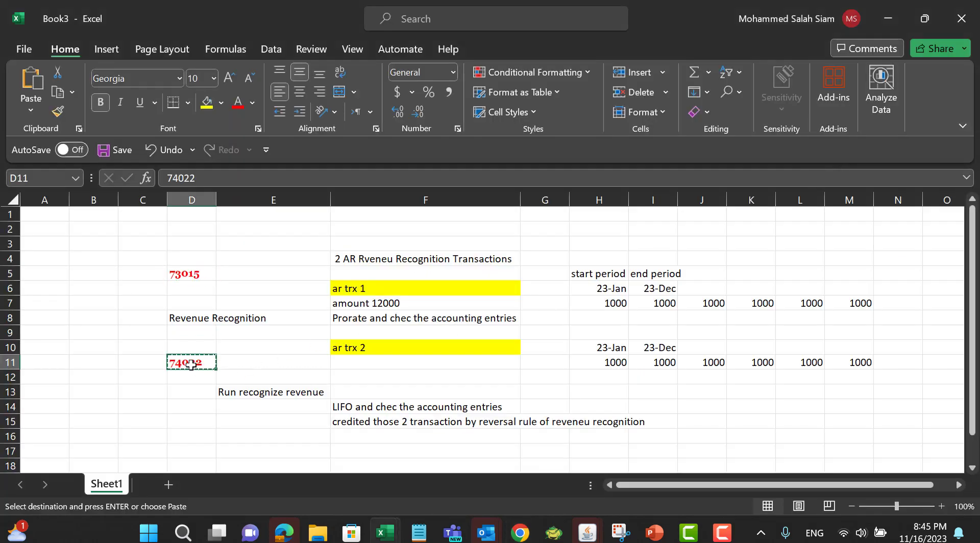
key("alt+Tab")
left_click(540, 197)
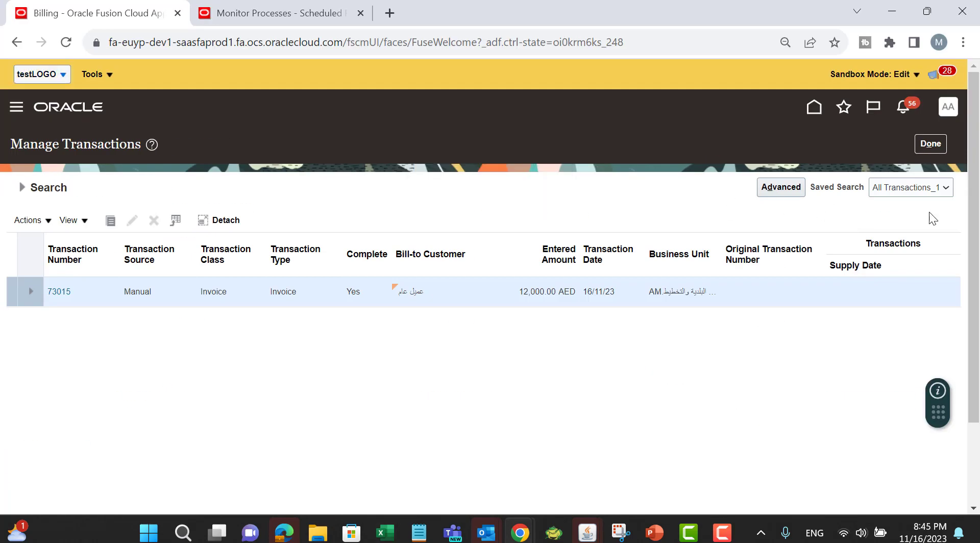
left_click(21, 189)
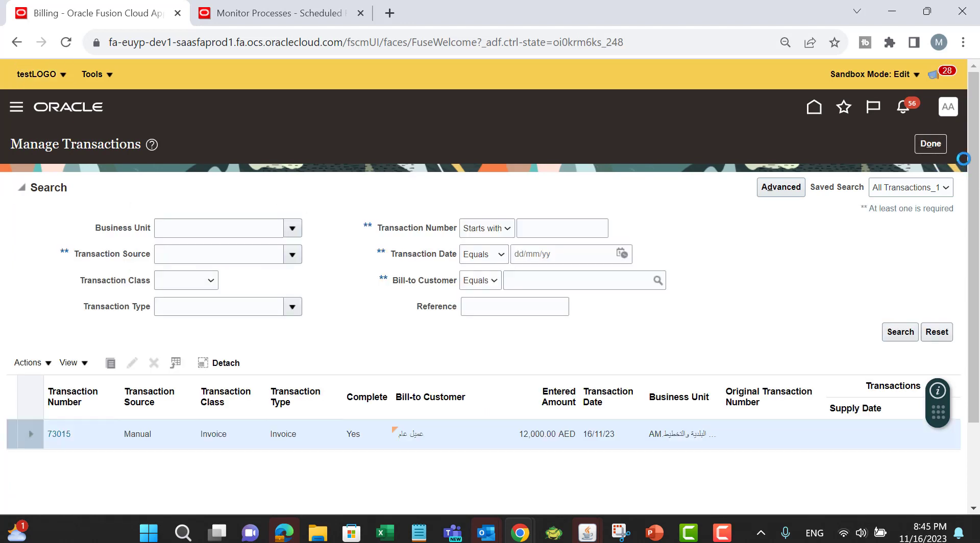
left_click(545, 234)
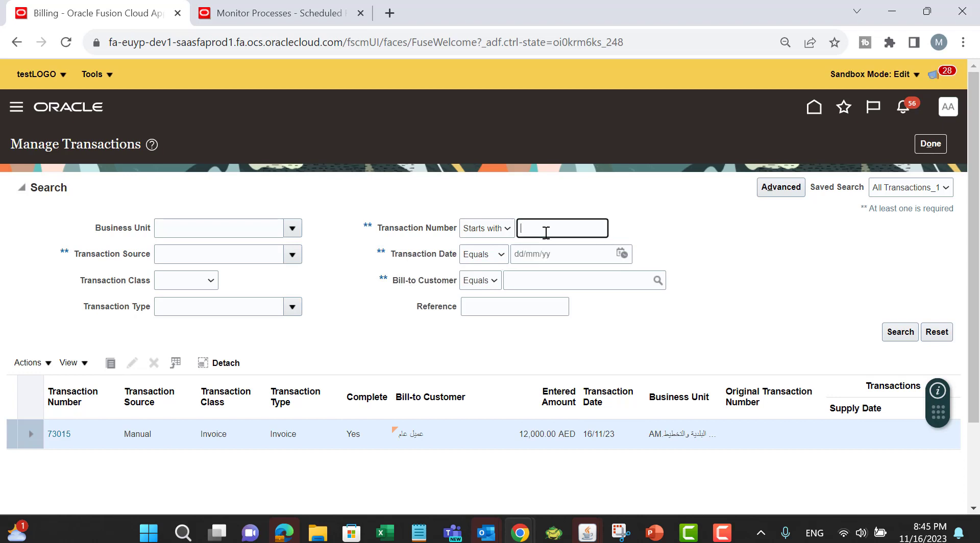
type("74022")
left_click(898, 331)
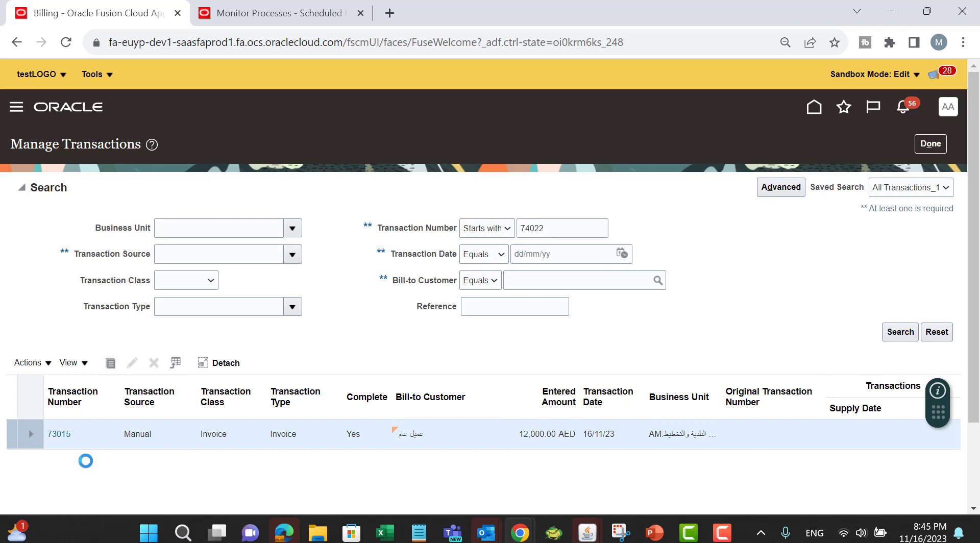
left_click(60, 293)
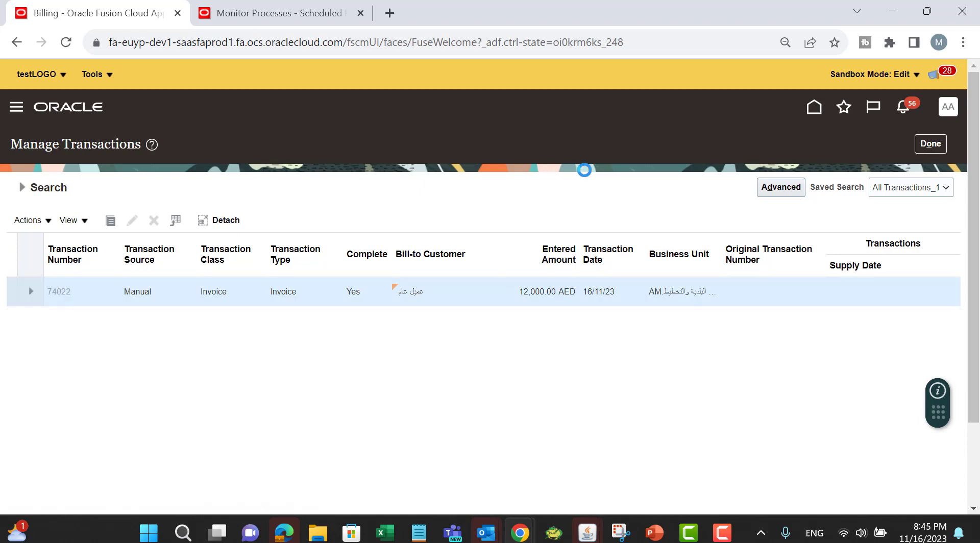
Step: Post invoice 74022 to the ledger
left_click(721, 146)
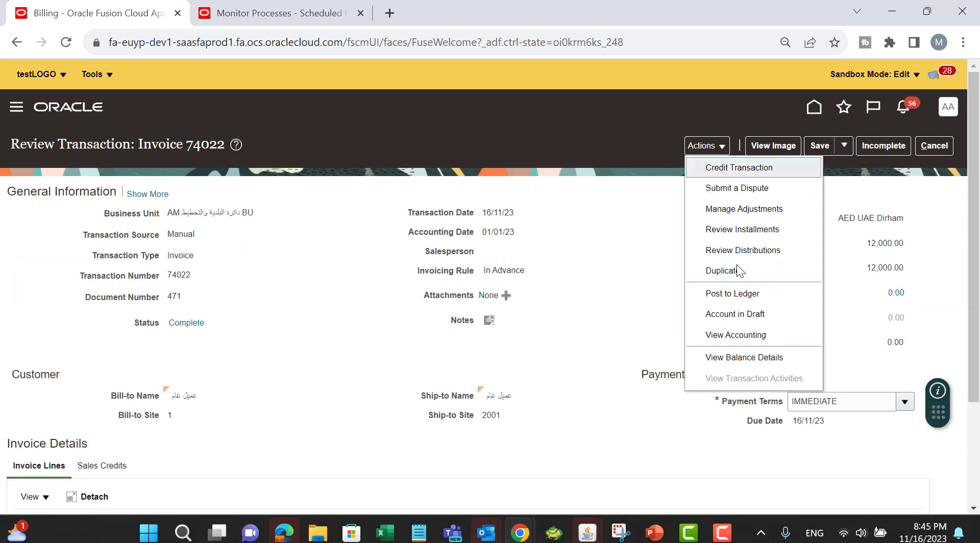
left_click(747, 292)
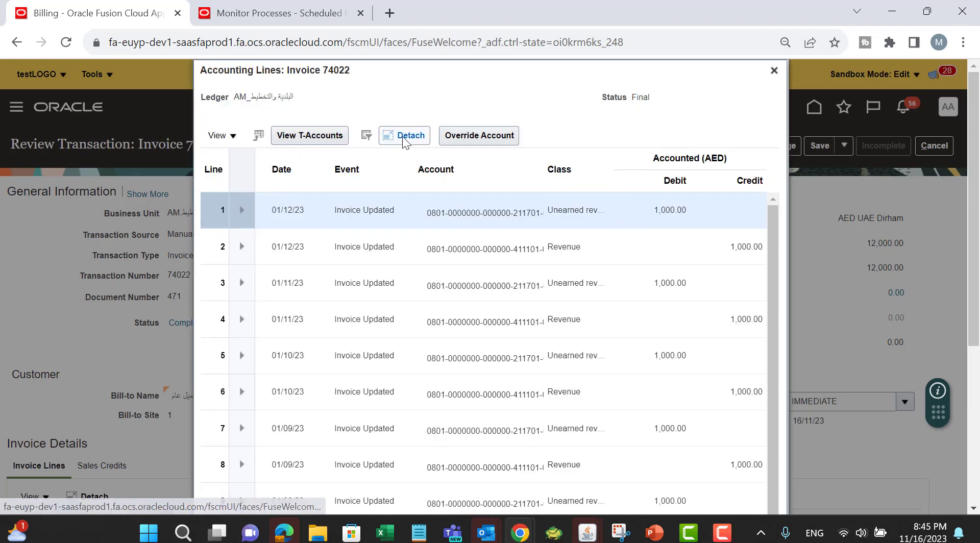
Step: Review invoice 74022's accounting lines in a detached table, close them, and close the invoice without saving
left_click(406, 137)
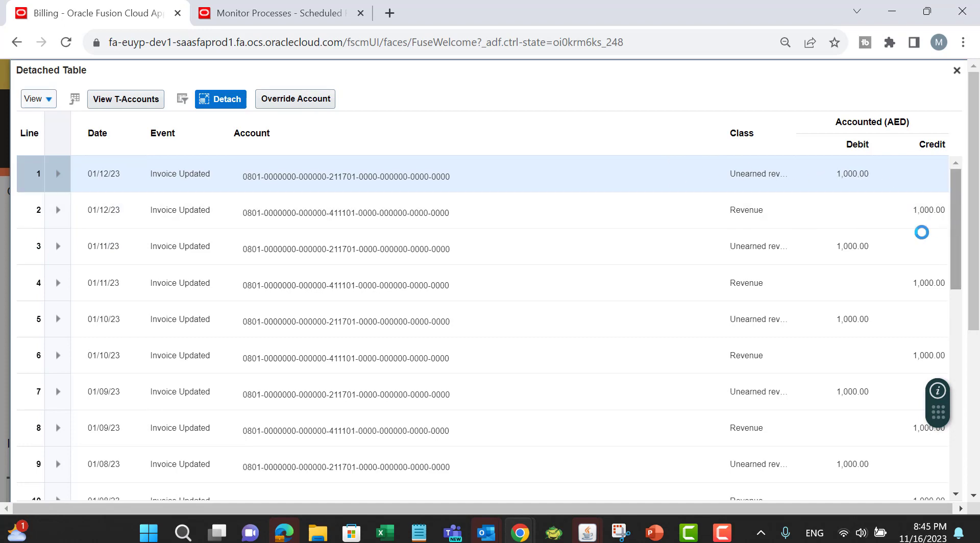
scroll(864, 277, "down", 10)
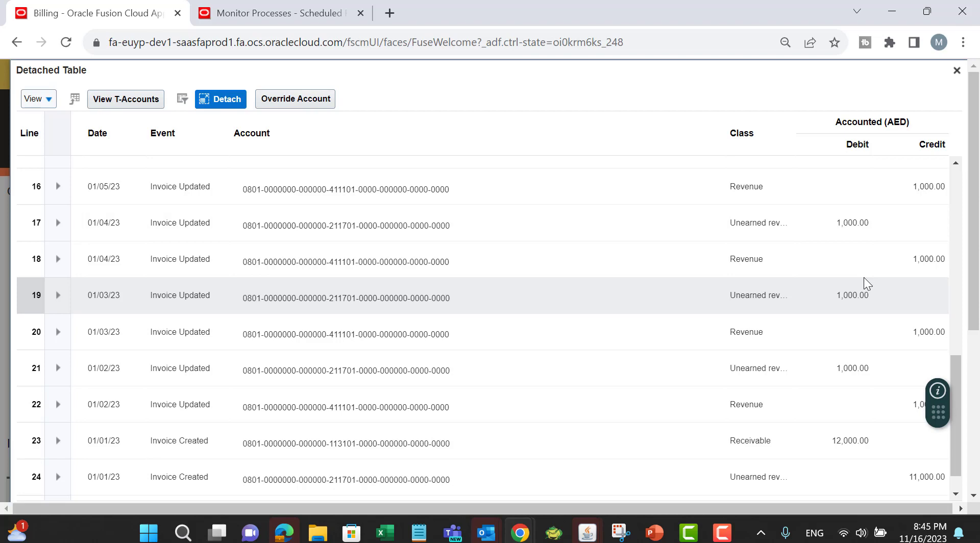
left_click(957, 70)
left_click(769, 70)
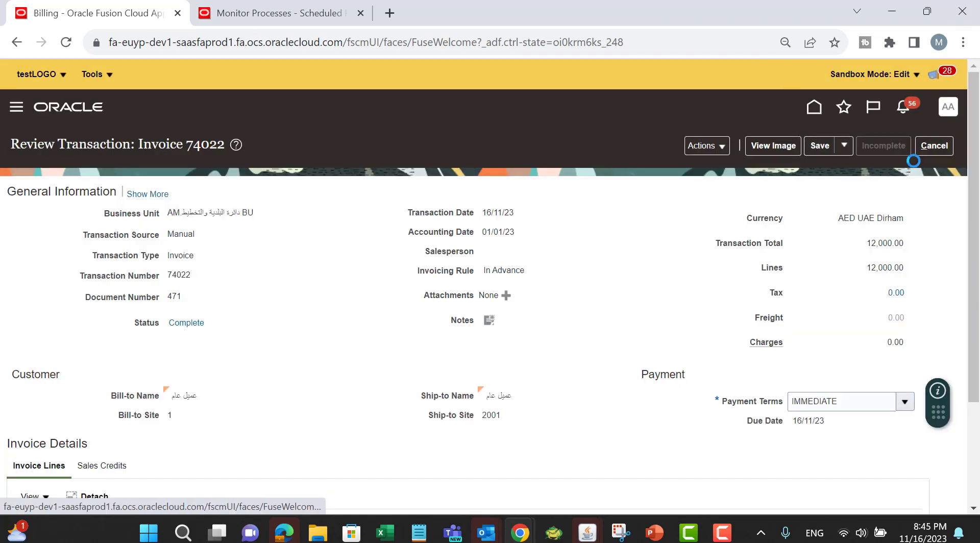
left_click(926, 148)
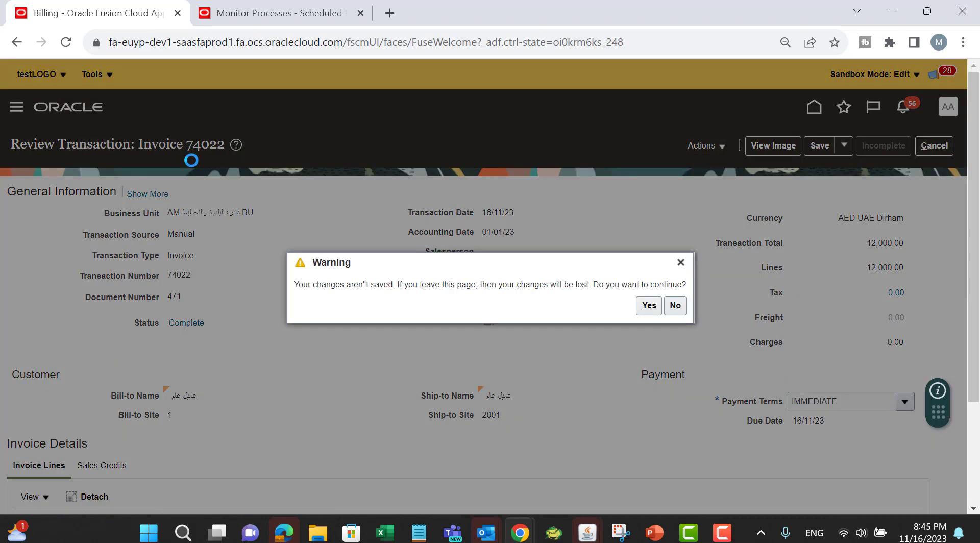
left_click(649, 305)
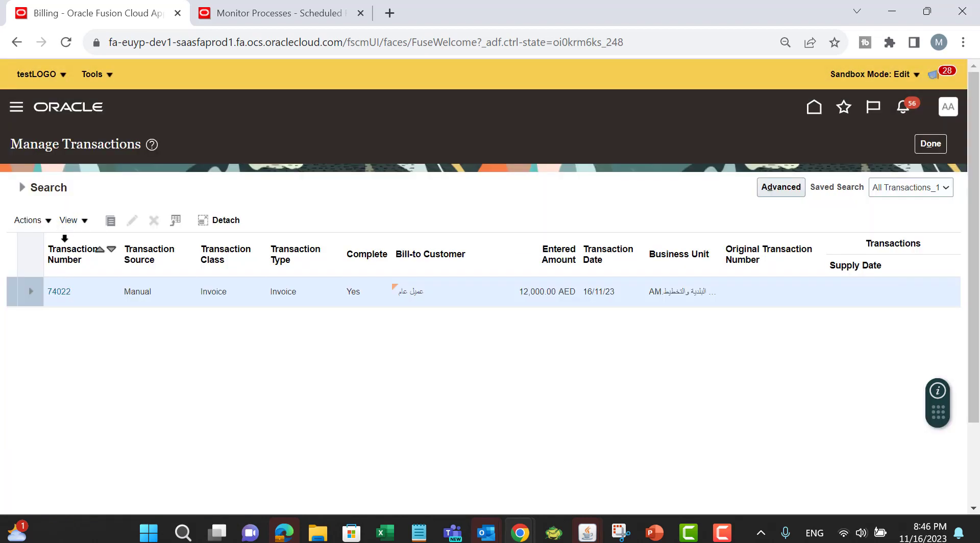
Step: Copy 73015 from cell D5, search Manage Transactions for that transaction number and open invoice 73015
key("alt+Tab")
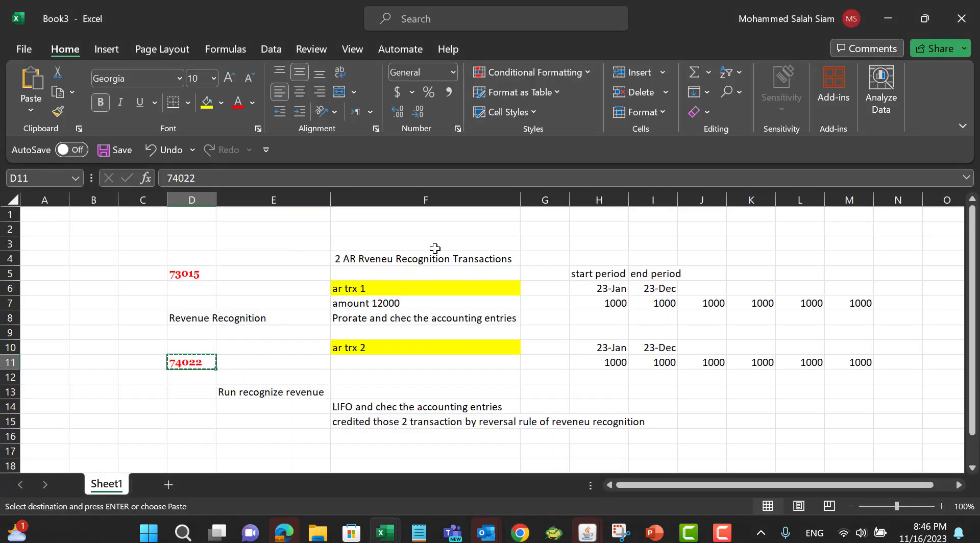
left_click(192, 273)
key("ctrl+c")
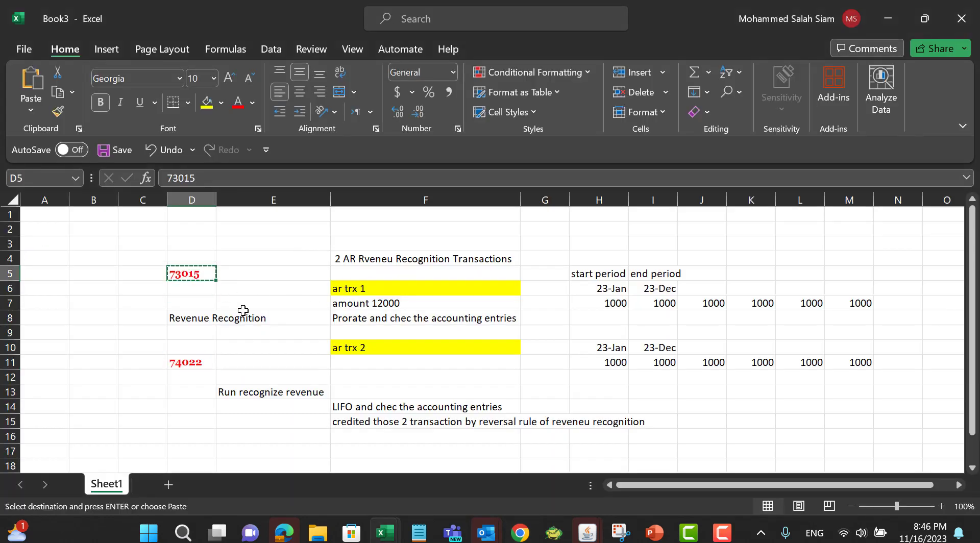
key("alt+Tab")
double_click(559, 229)
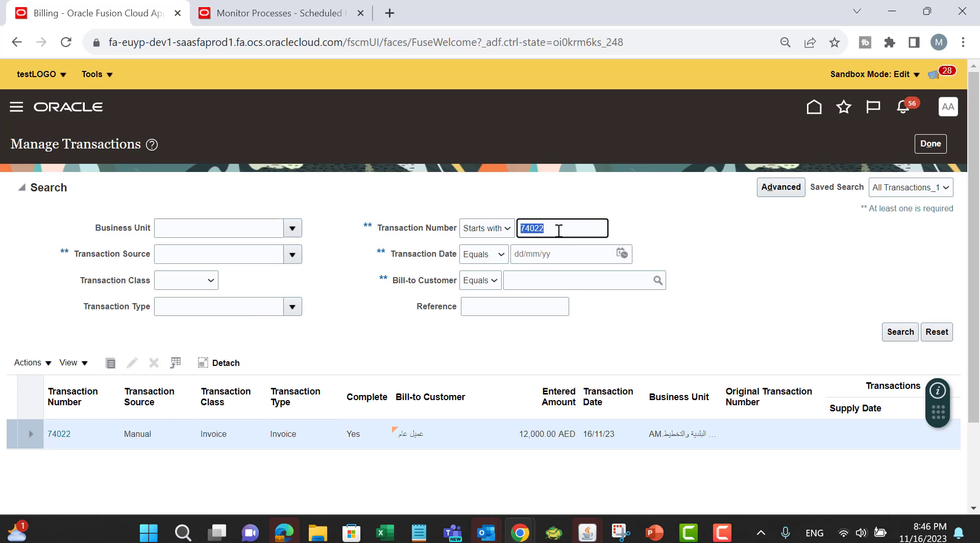
key("ctrl+v")
left_click(894, 335)
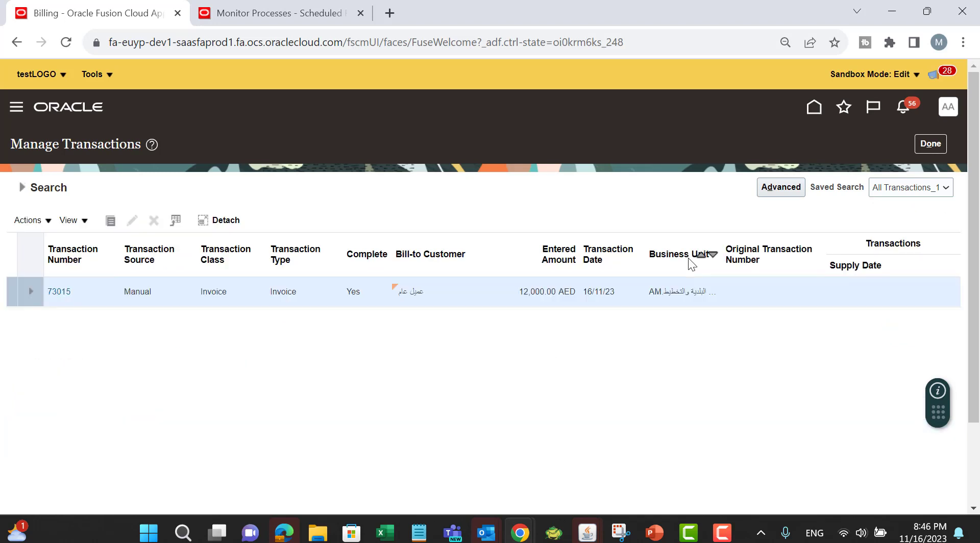
left_click(57, 293)
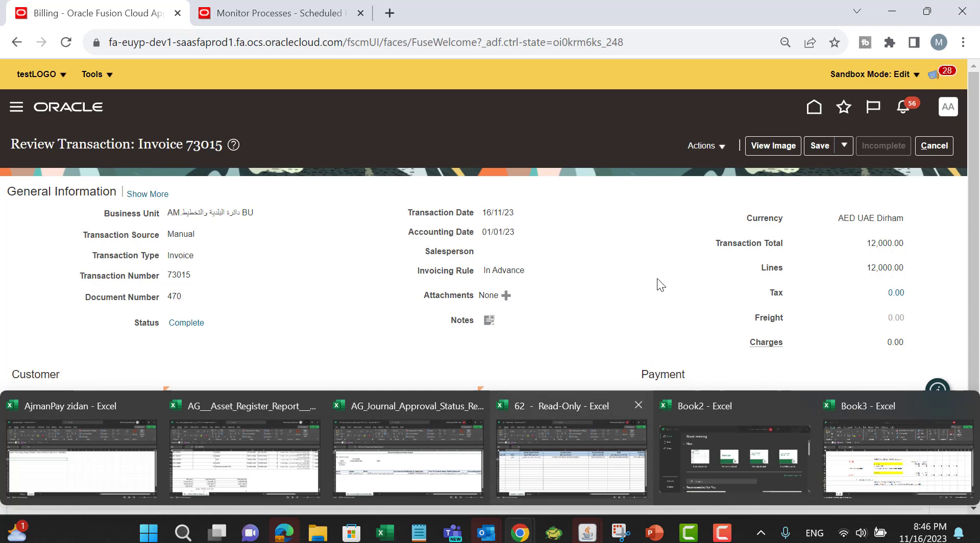
Step: Read the Prorate revenue reversal rule on the presentation slide, then return to the Book3 workbook
left_click(654, 533)
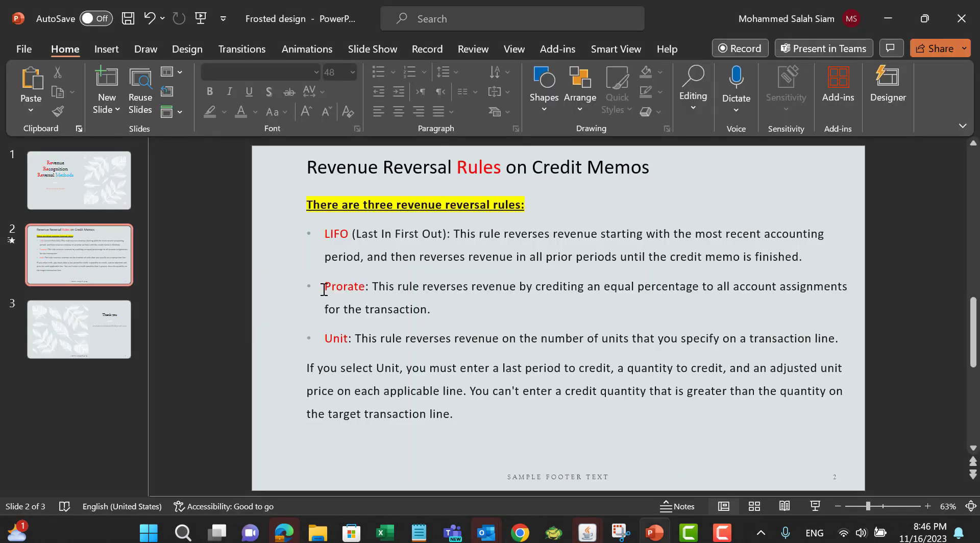
left_click_drag(323, 289, 468, 320)
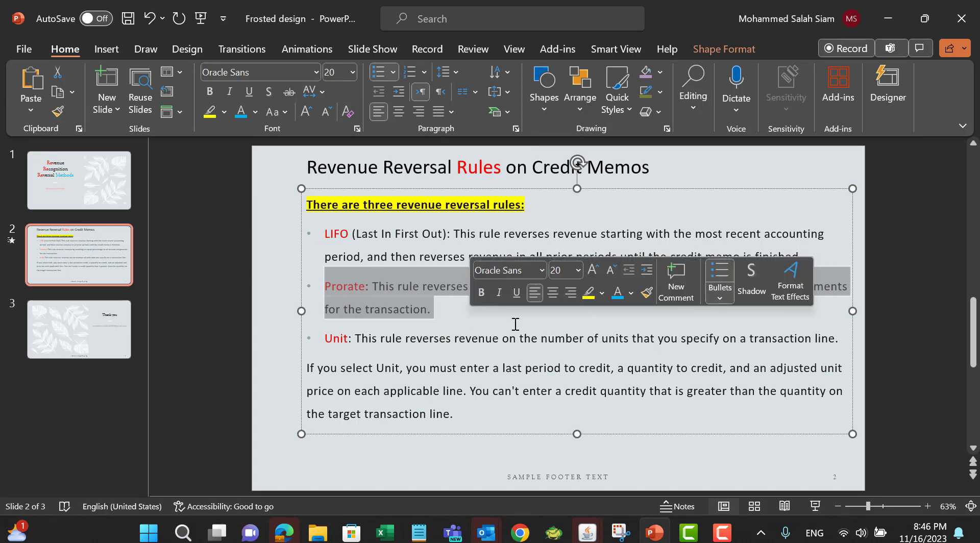
left_click(467, 321)
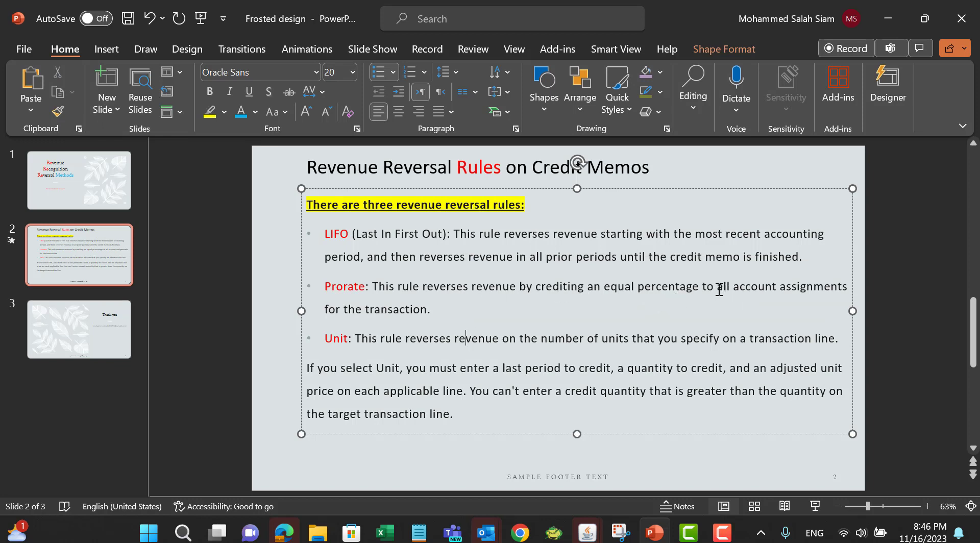
left_click_drag(718, 290, 852, 285)
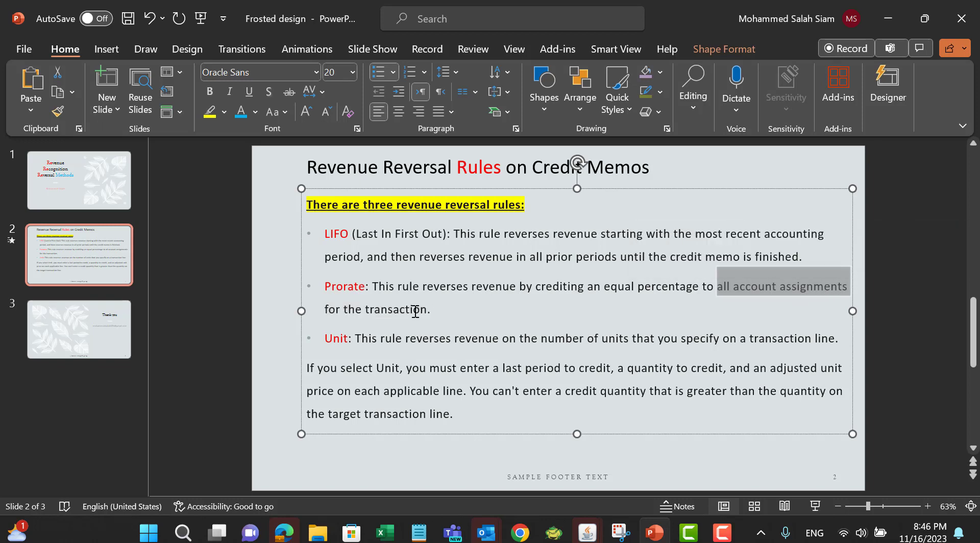
left_click(462, 311)
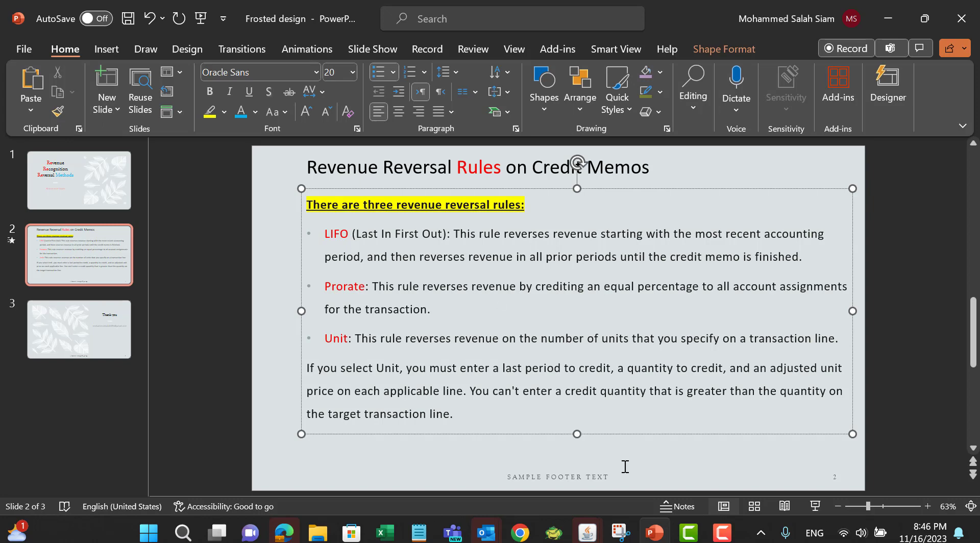
left_click(383, 532)
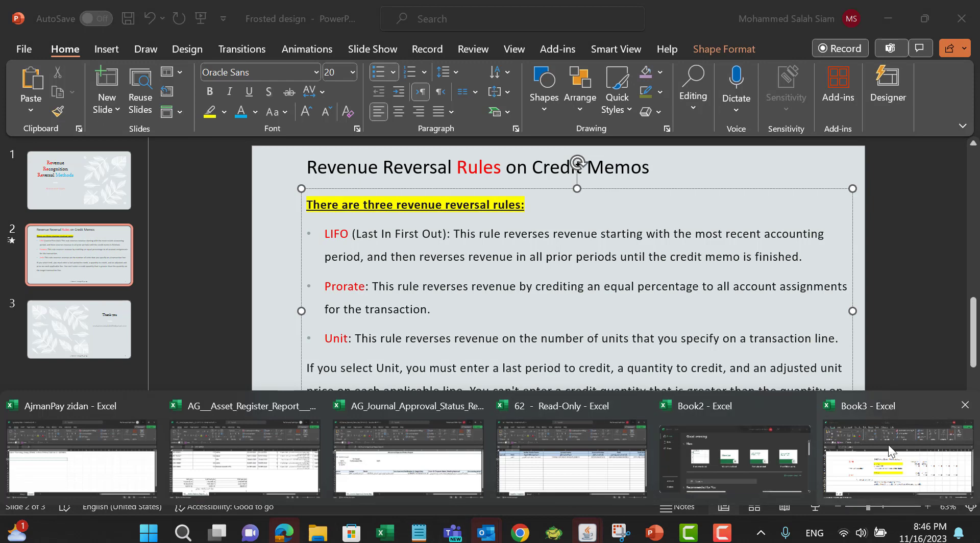
left_click(898, 459)
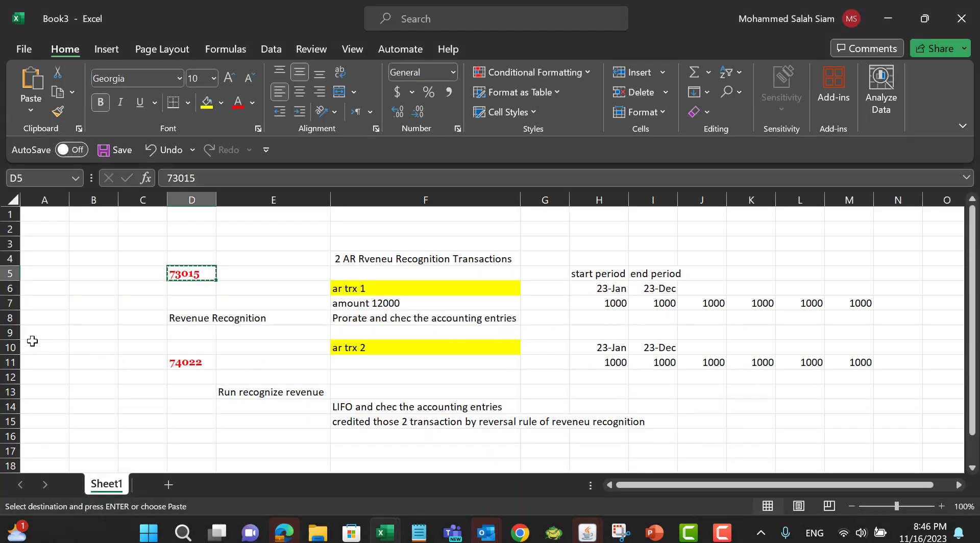
Step: Enter 'Credited by Prorate Rule' in cell P4 and autofit column P to the text
right_click(10, 347)
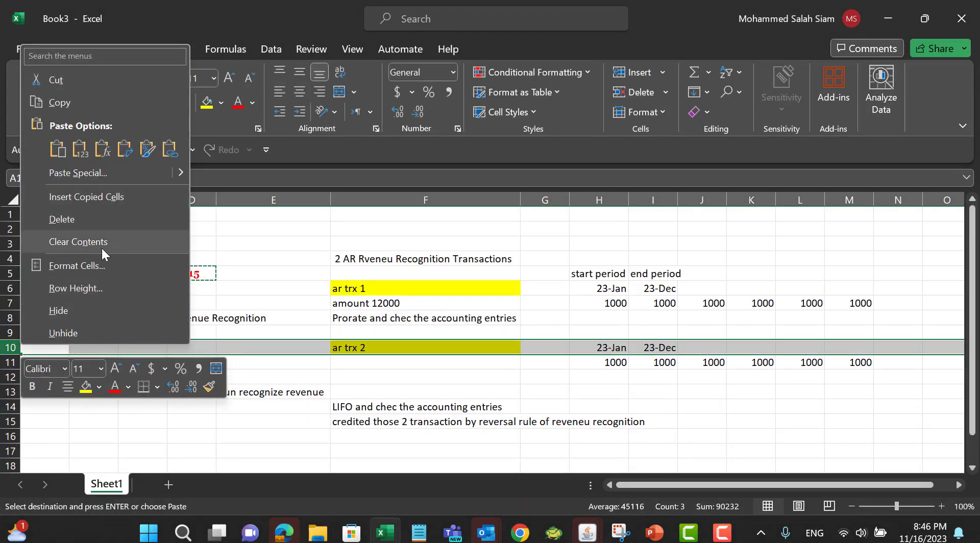
key("Escape")
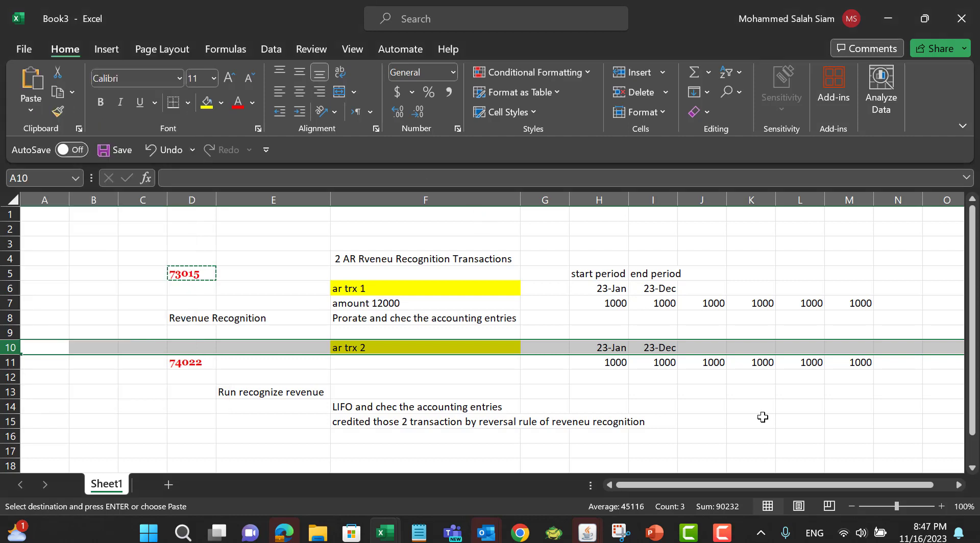
left_click_drag(751, 486, 841, 486)
left_click(870, 306)
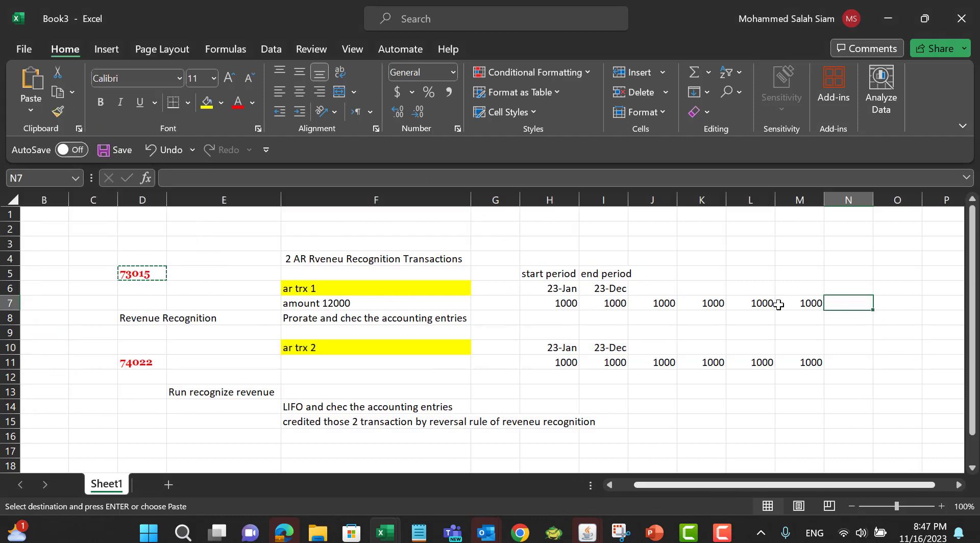
left_click(958, 485)
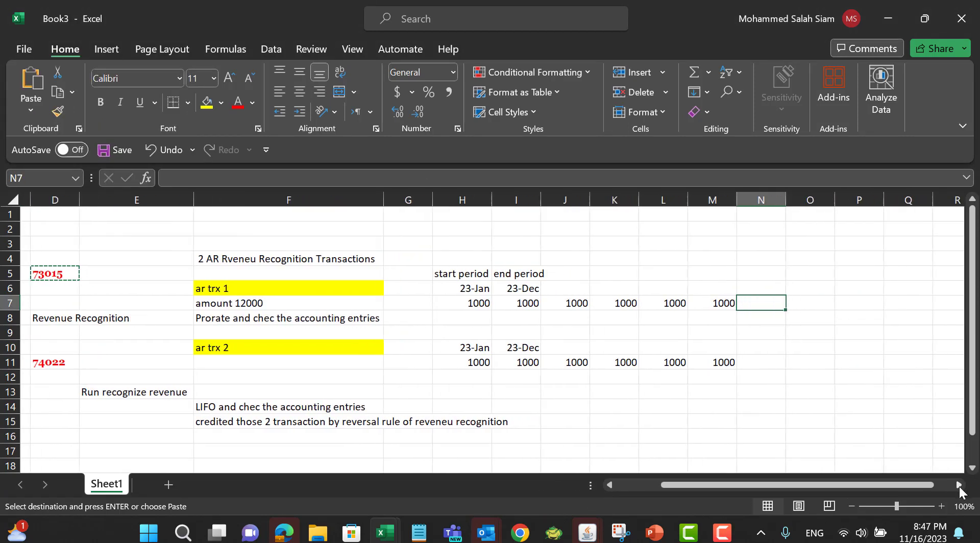
left_click(497, 257)
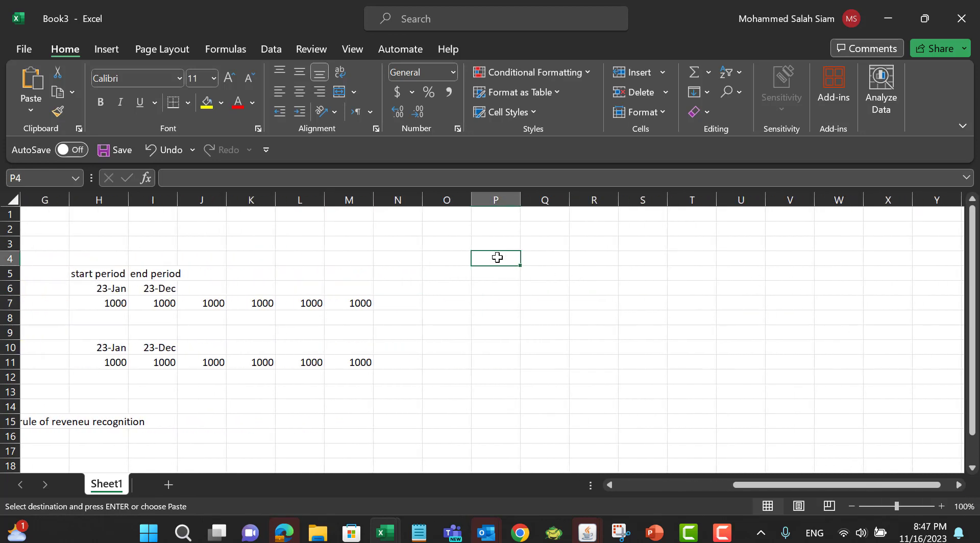
type("Credited by Pror")
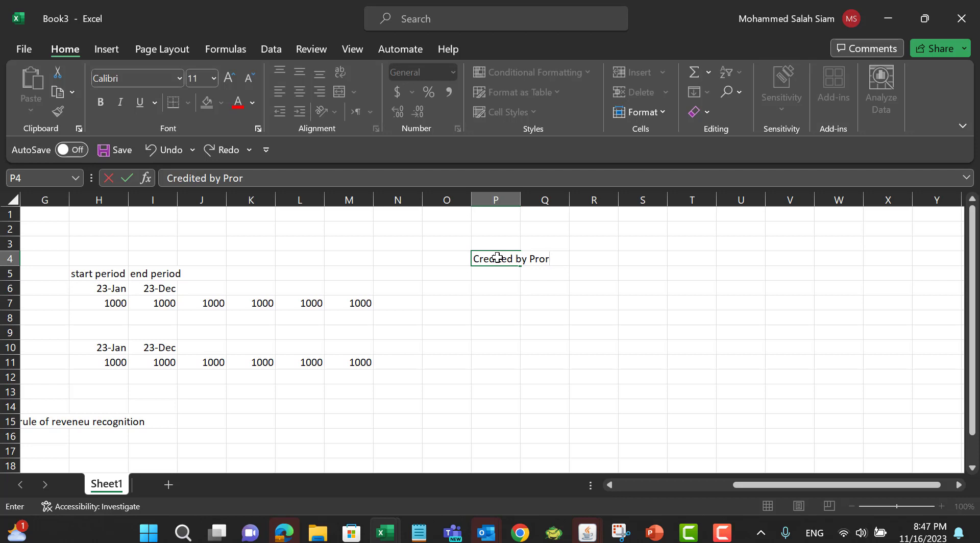
type("ate Rule")
double_click(521, 200)
left_click(579, 280)
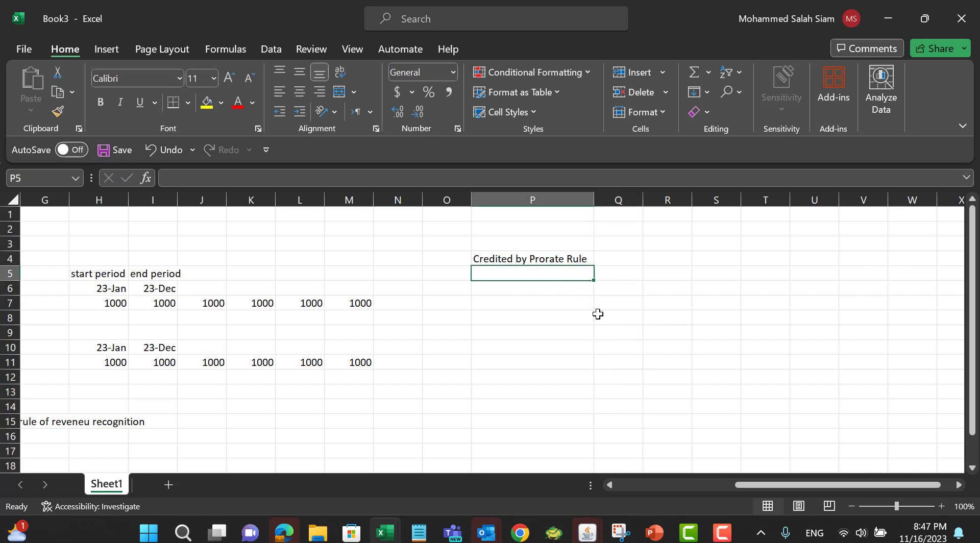
Step: Enter 12000 in cell Q4 and '12 periods' in cell R6
left_click(632, 260)
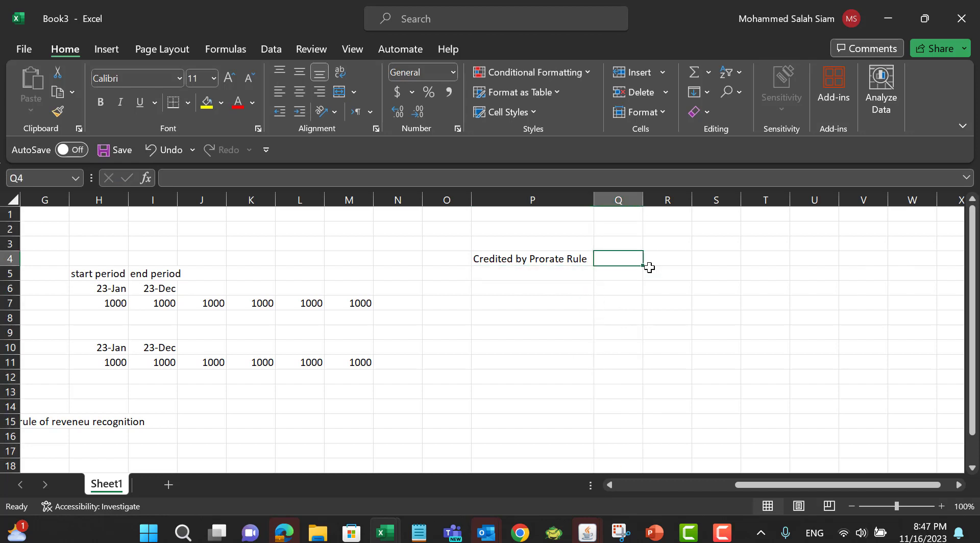
type("12000")
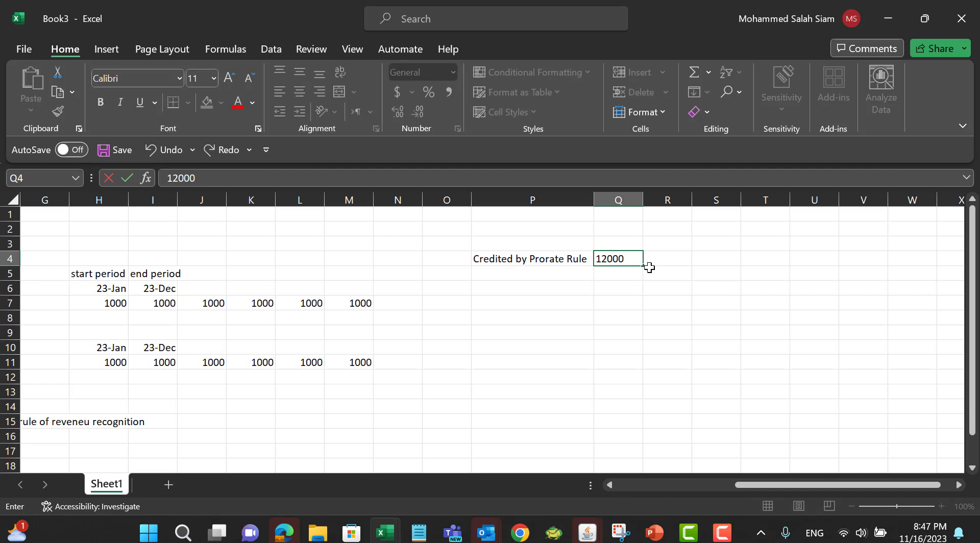
left_click(636, 287)
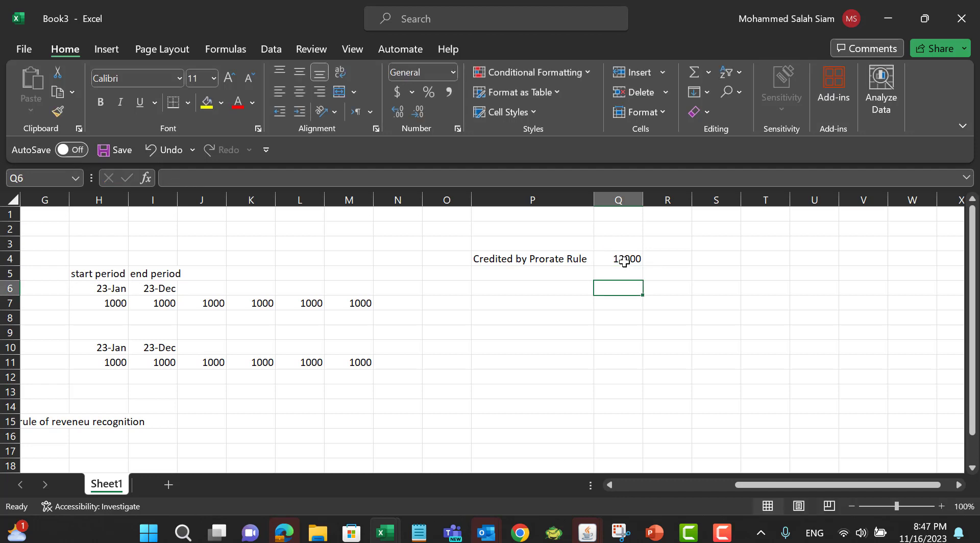
left_click(624, 261)
left_click(671, 284)
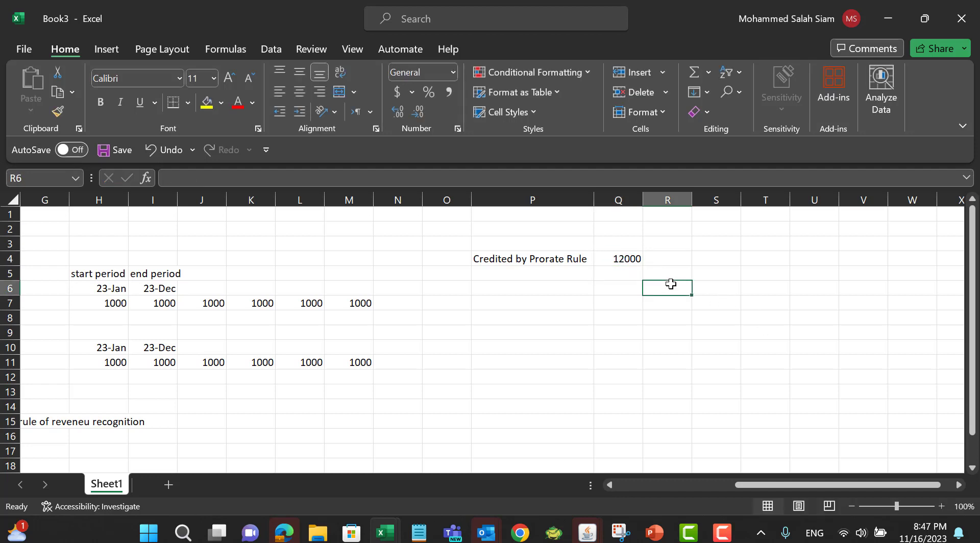
type("12 periods")
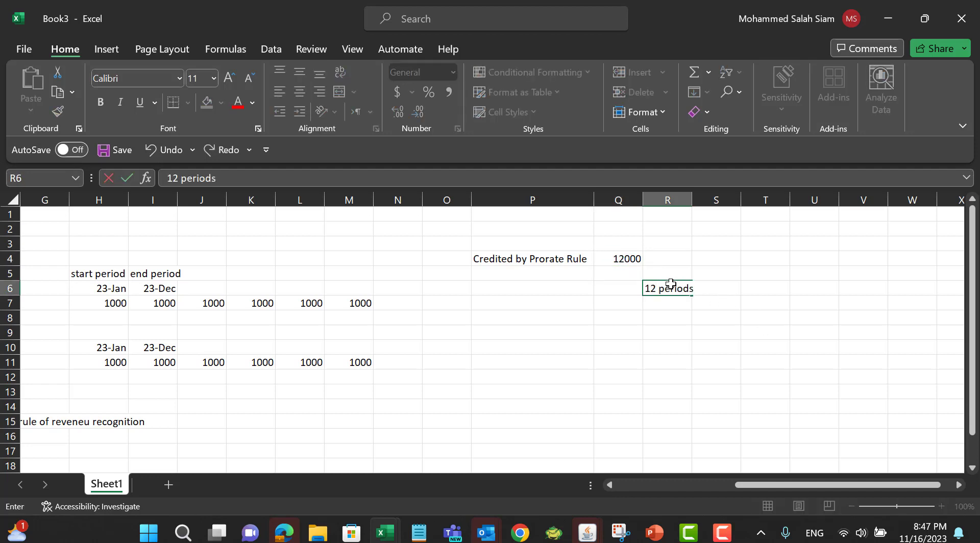
key("Return")
Step: Enter the month labels jan, feb, mar, apr and may across cells R8 to V8
left_click(679, 317)
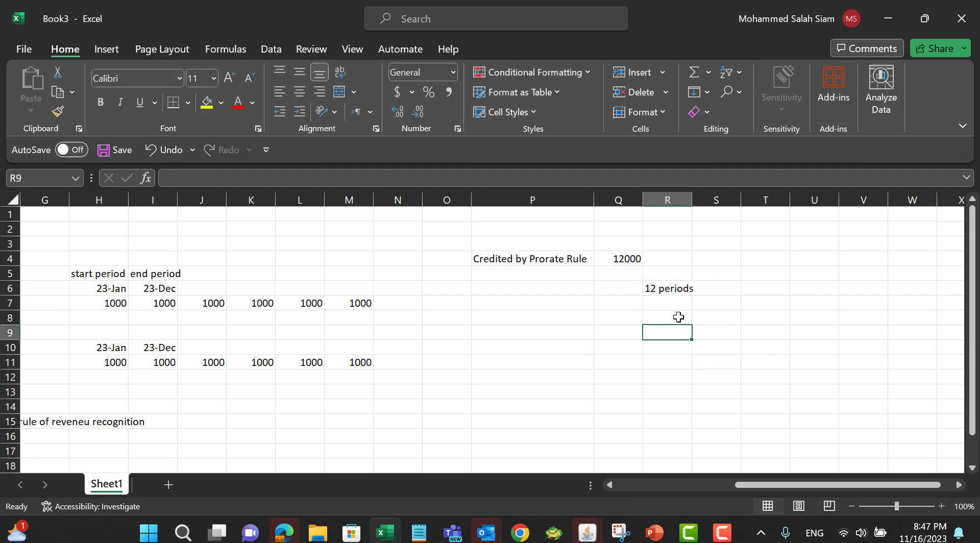
type("jan")
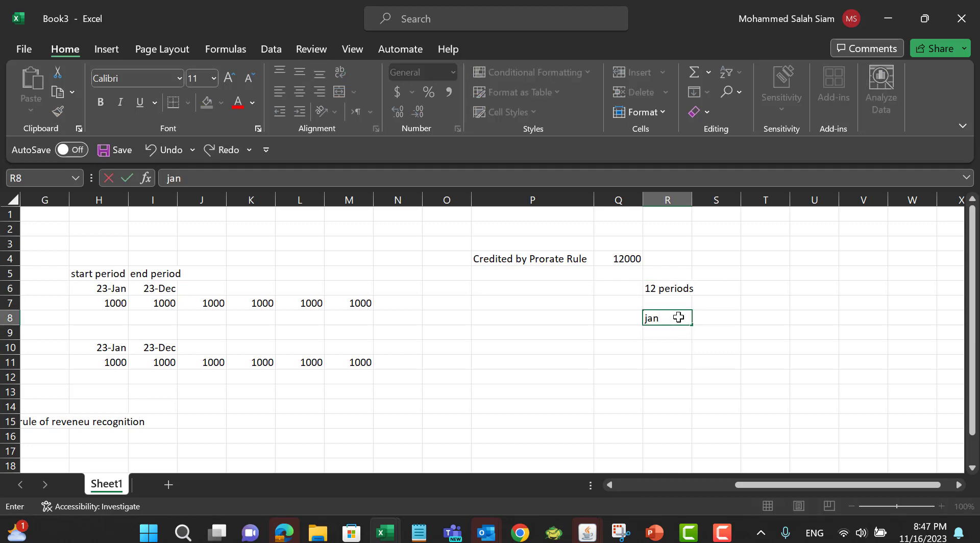
key("Tab")
type("feb")
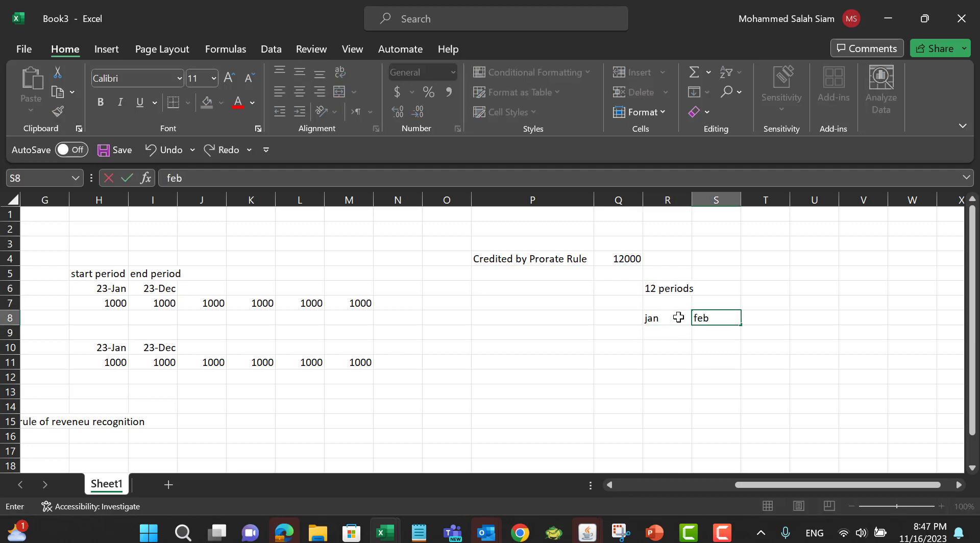
key("Tab")
type("mar")
key("Tab")
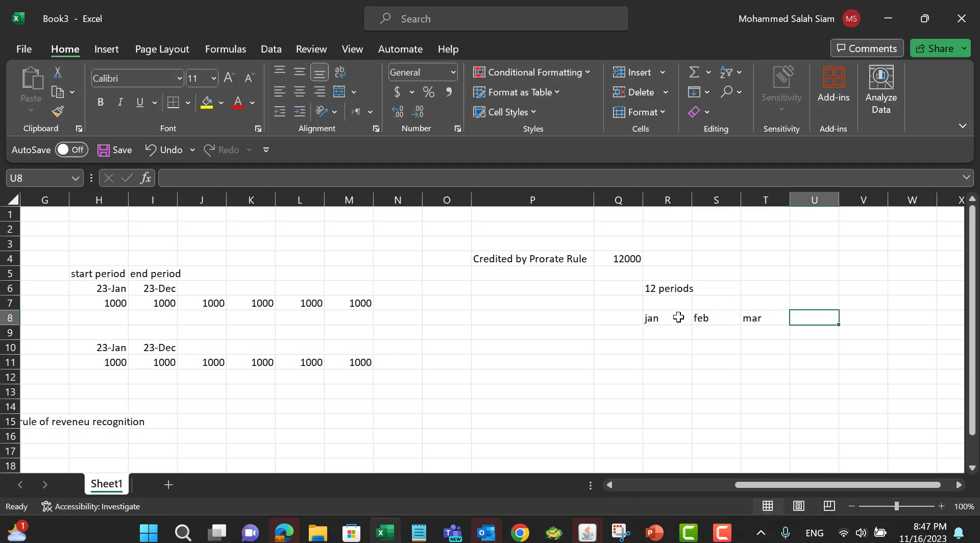
type("apr")
key("Tab")
type("may")
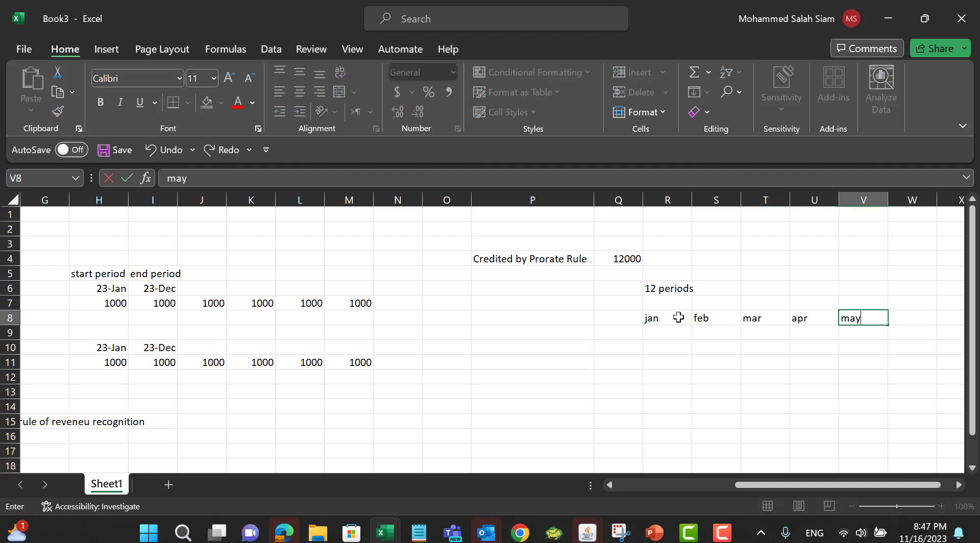
Step: Enter -1000 in each of cells R9 through U9 under the jan to apr labels
left_click(671, 334)
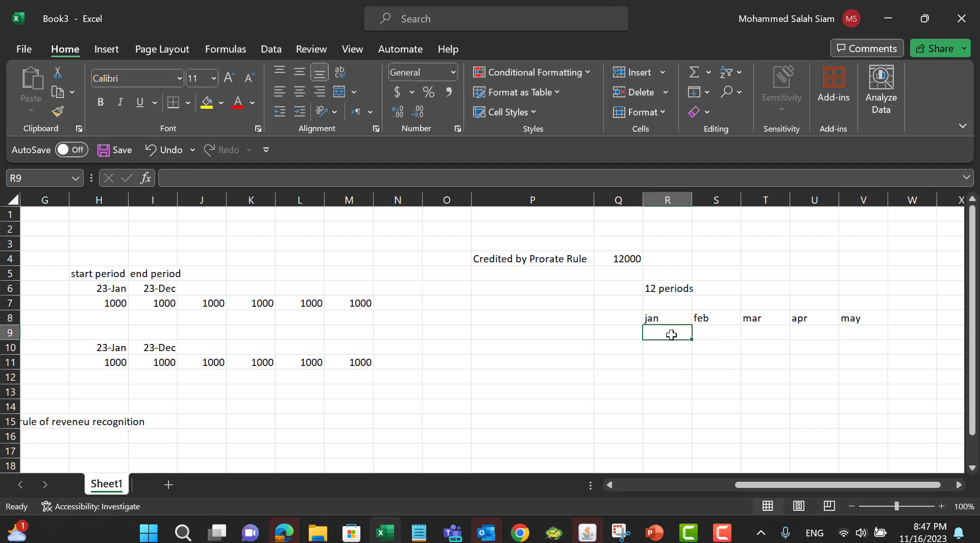
type("-1000")
key("Tab")
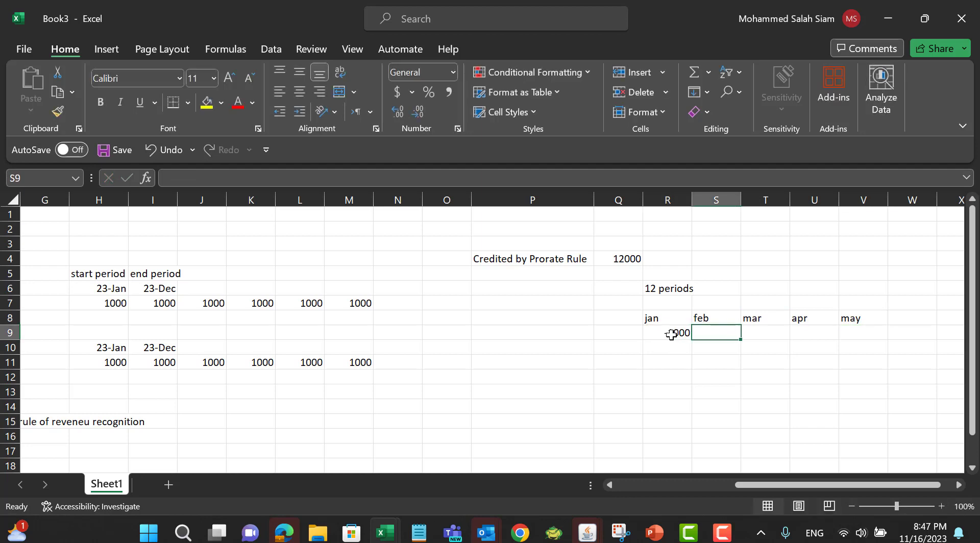
type("-1000")
key("Tab")
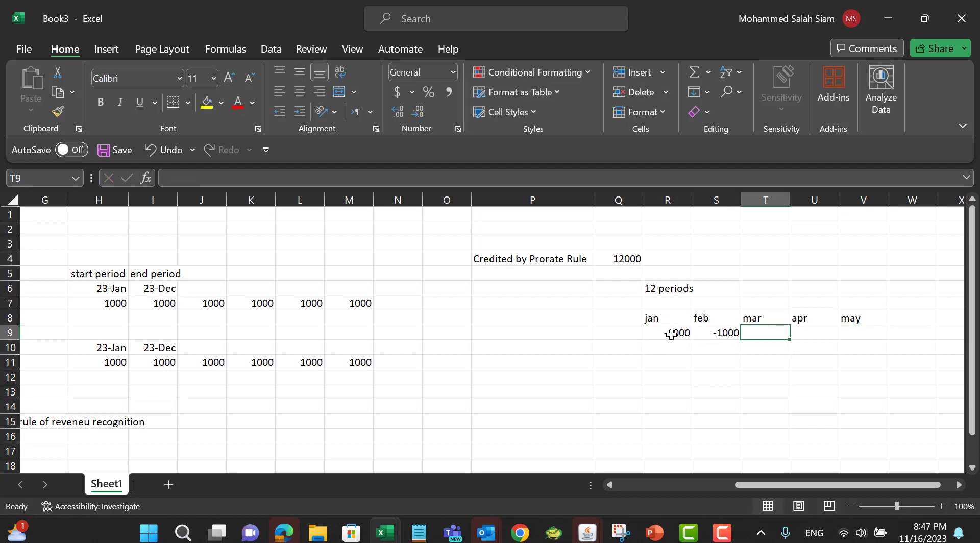
type("-100")
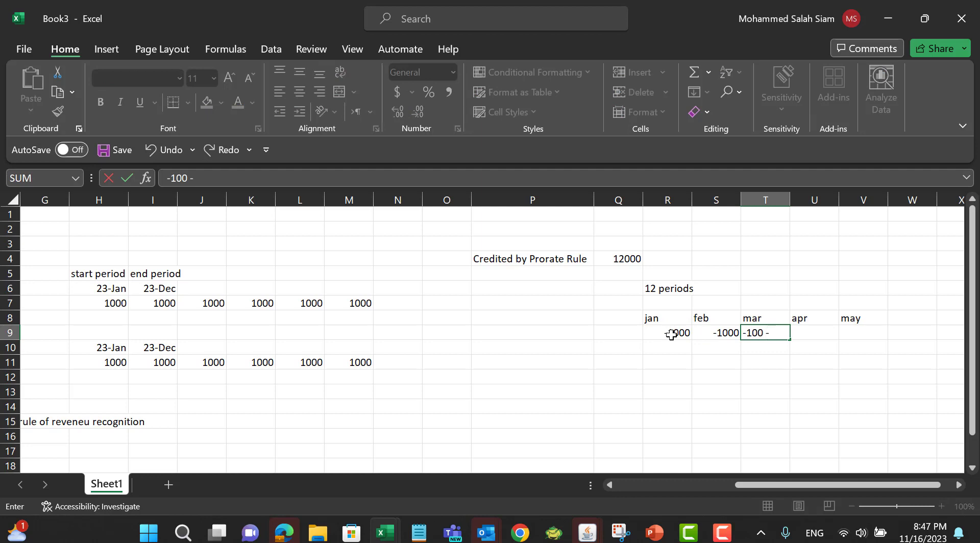
type("0")
key("Tab")
type("1-")
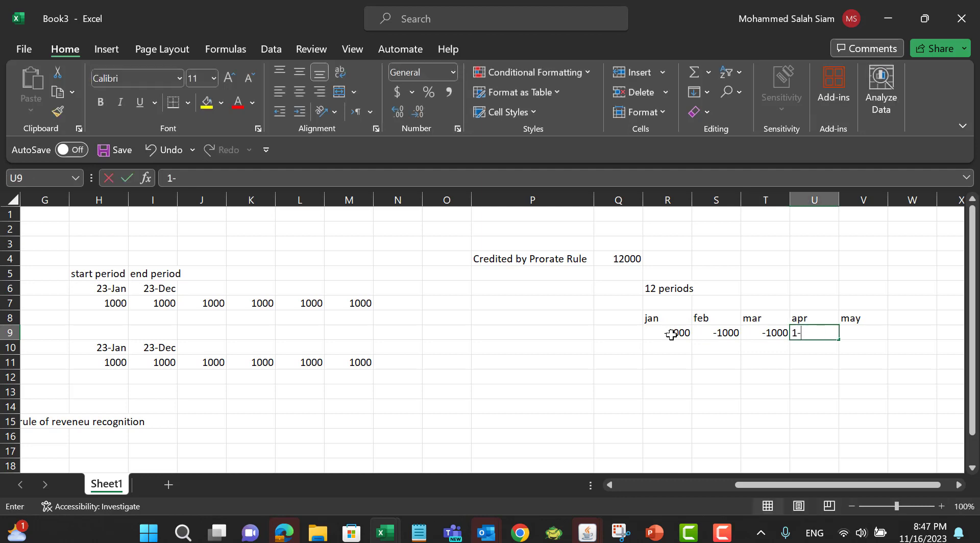
key("BackSpace")
key("BackSpace")
type("-1000")
key("Tab")
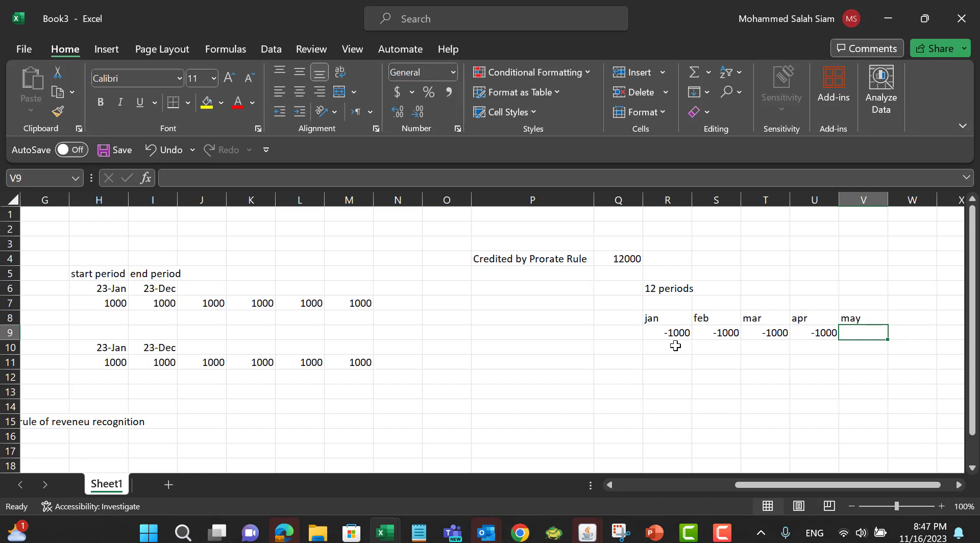
Step: Highlight the 12000 amount in cell Q4 with a yellow fill
left_click(617, 261)
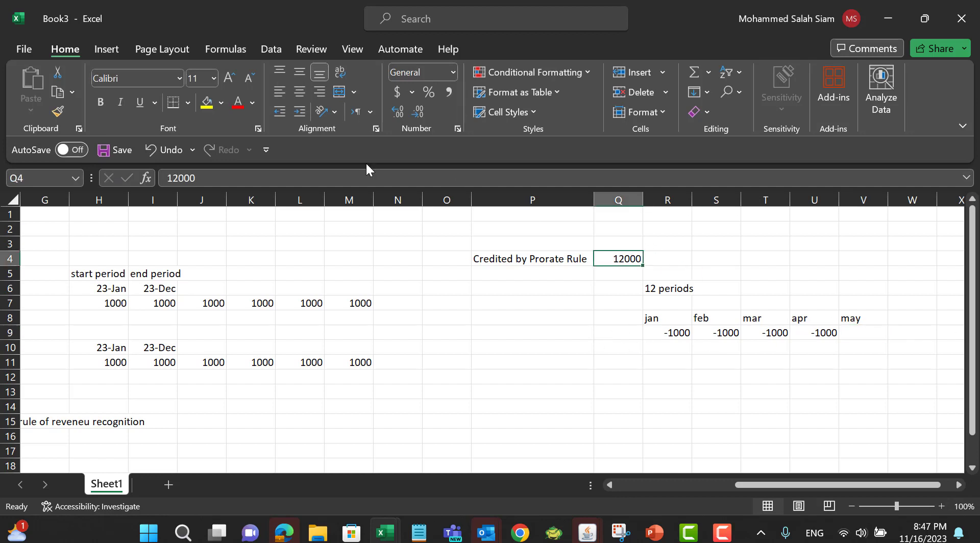
left_click(209, 109)
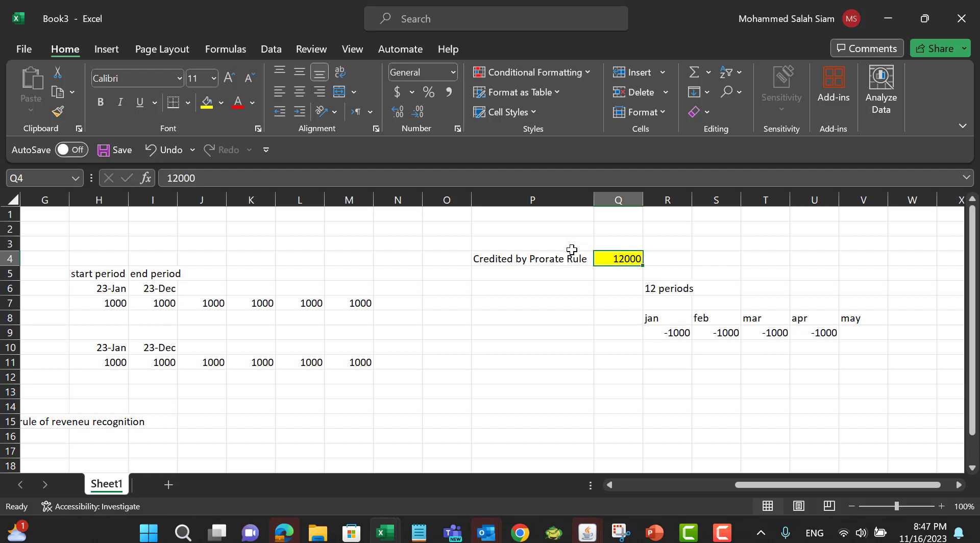
left_click(556, 259)
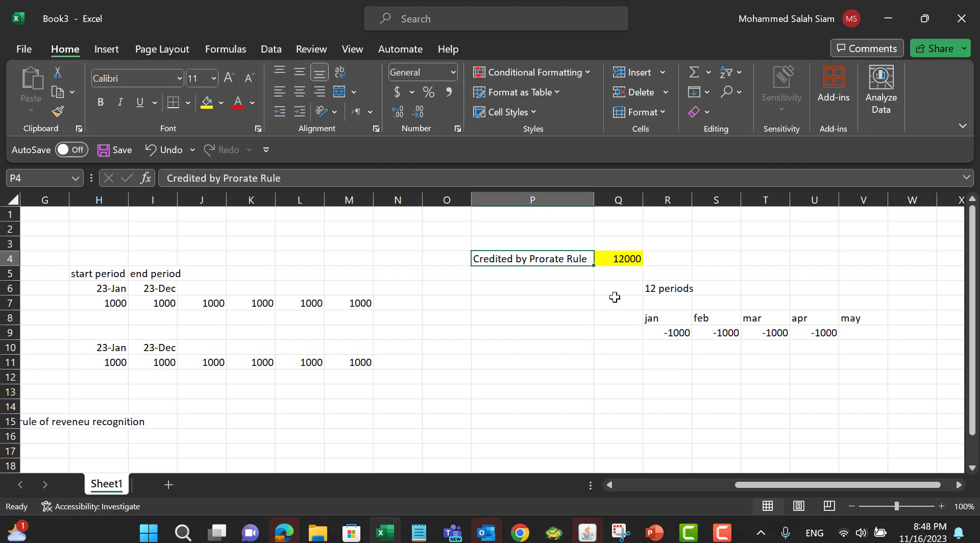
Step: Switch to the browser and start a credit transaction for invoice 73015
left_click(520, 533)
left_click(586, 467)
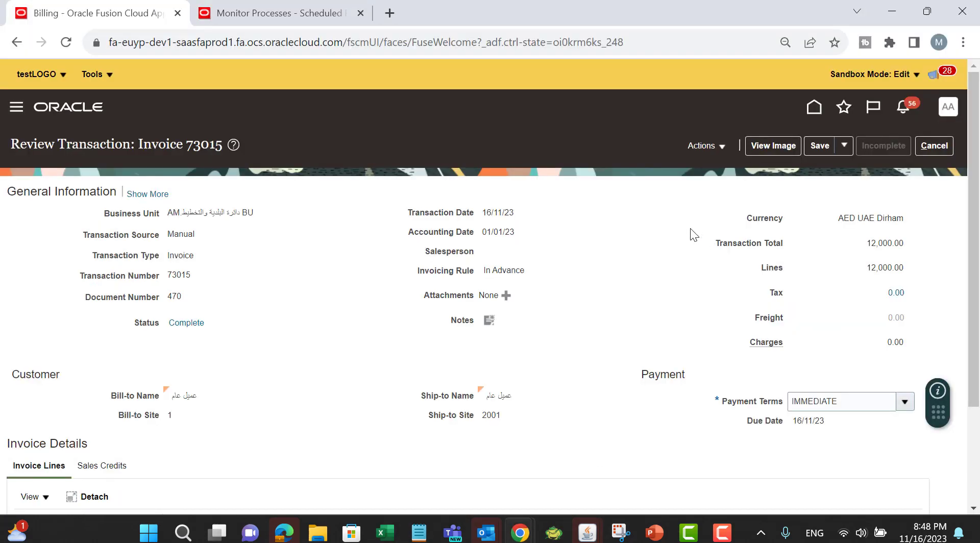
double_click(179, 276)
scroll(619, 284, "down", 3)
scroll(619, 284, "up", 3)
left_click(706, 144)
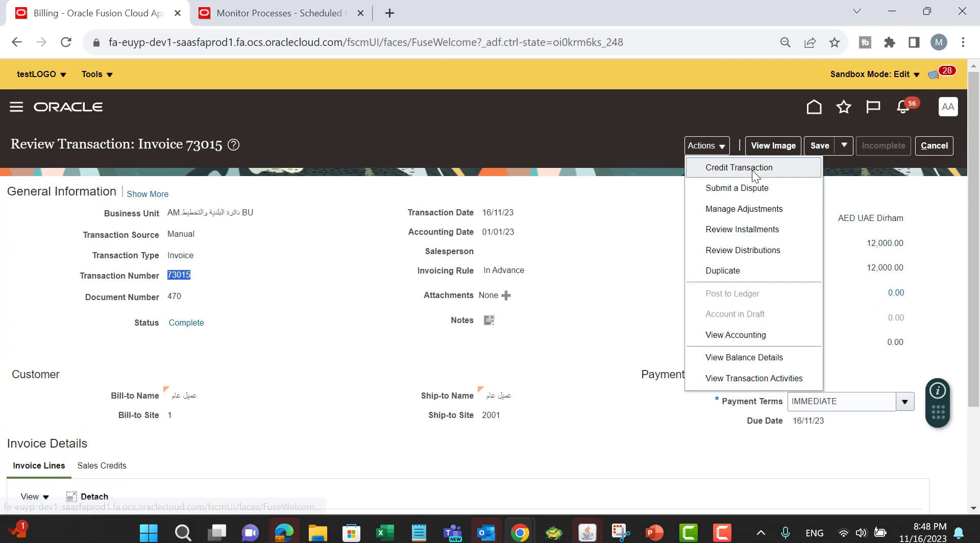
left_click(737, 166)
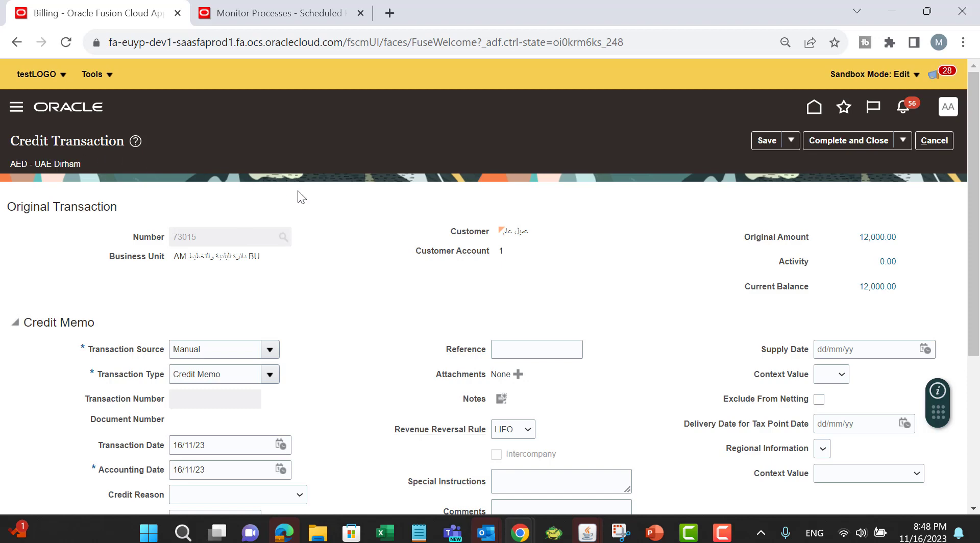
Step: Review the Revenue Reversal Rule options on the credit memo, then cancel it without saving
scroll(300, 198, "down", 2)
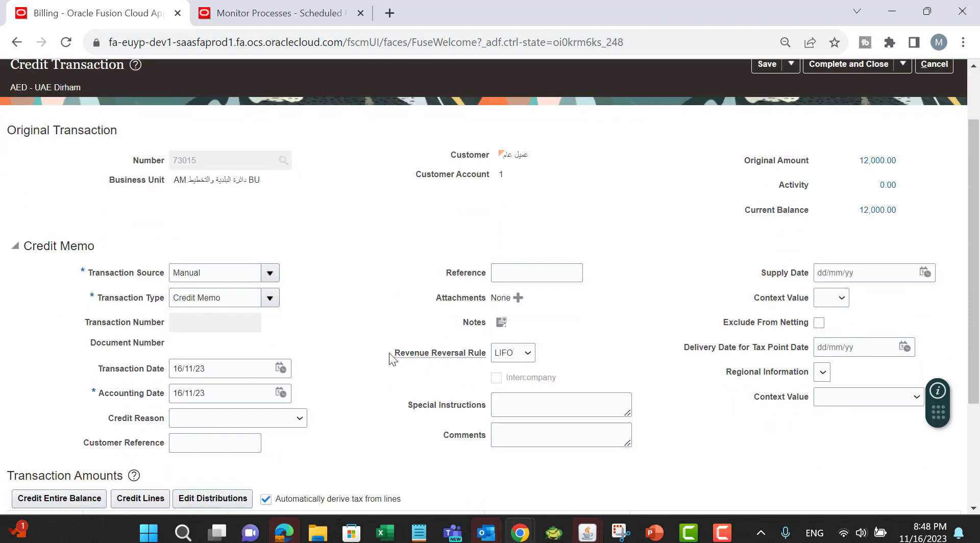
left_click_drag(393, 353, 491, 357)
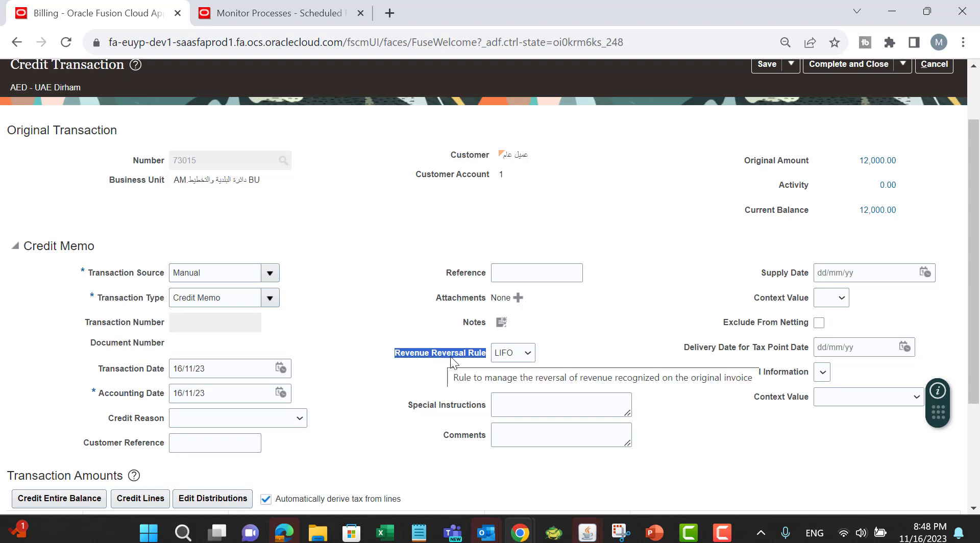
left_click(527, 354)
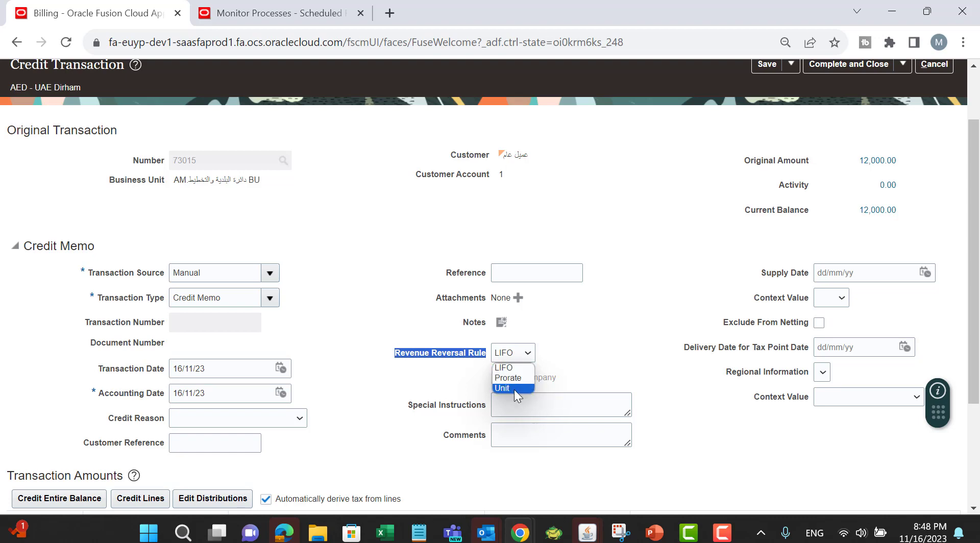
left_click(612, 300)
scroll(714, 255, "up", 2)
left_click(942, 146)
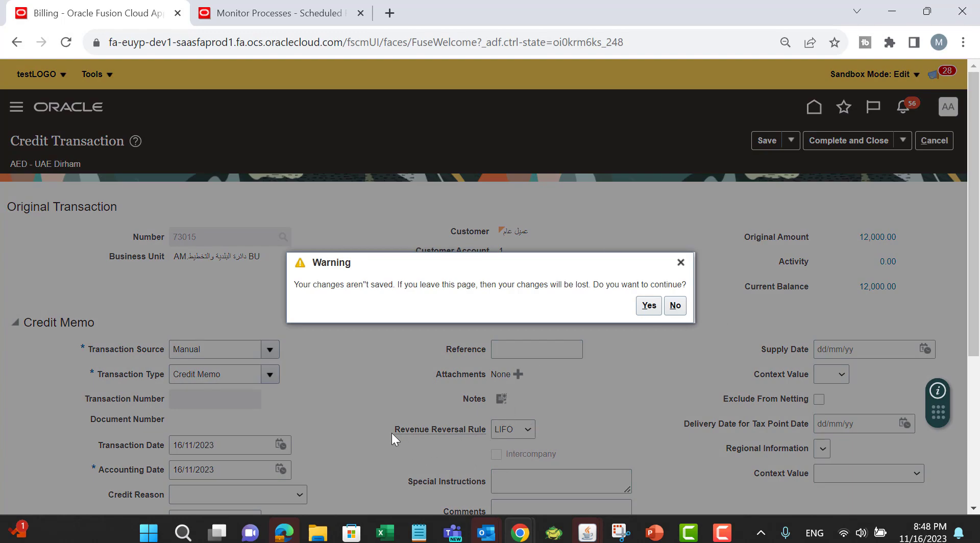
left_click(654, 312)
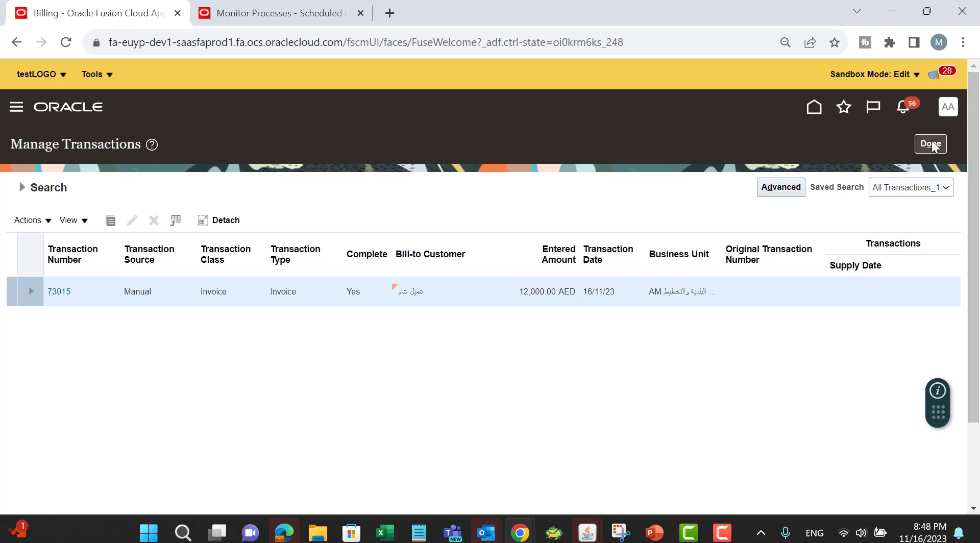
Step: Return to the Billing transaction list, open invoice 23001 and leave it without saving
left_click(929, 144)
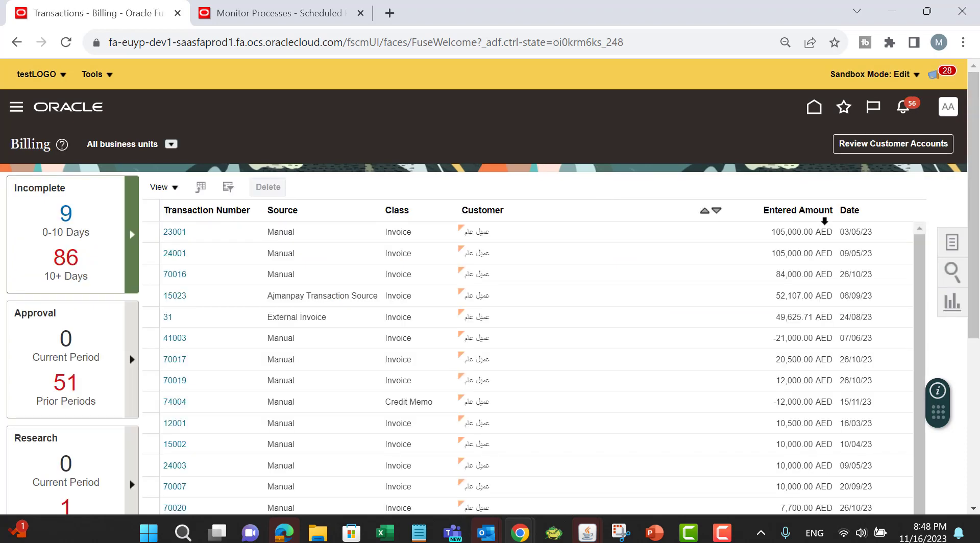
left_click(182, 233)
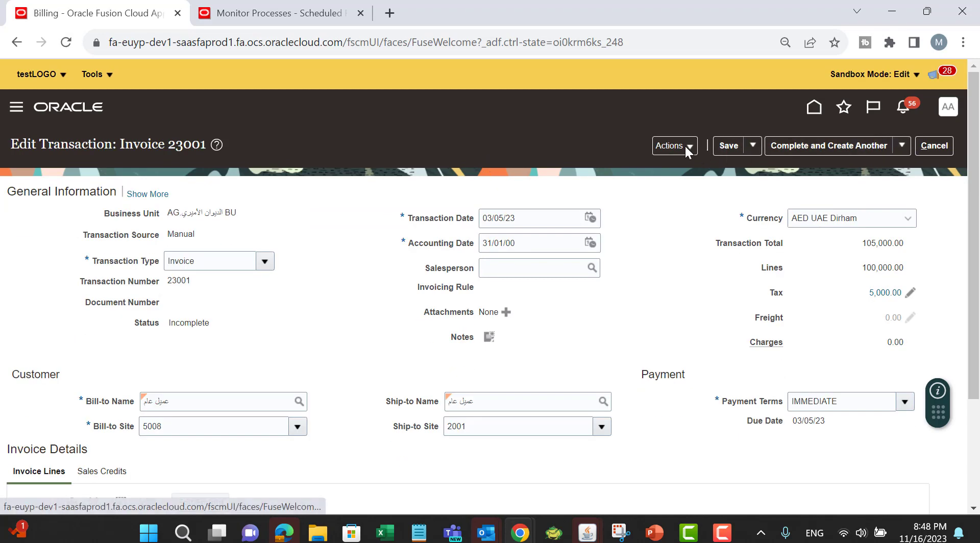
left_click(940, 145)
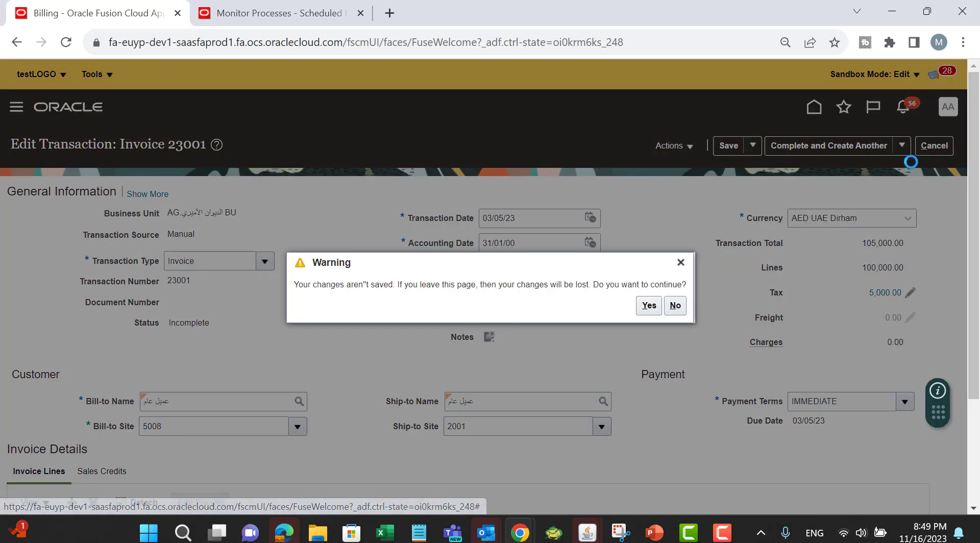
left_click(648, 312)
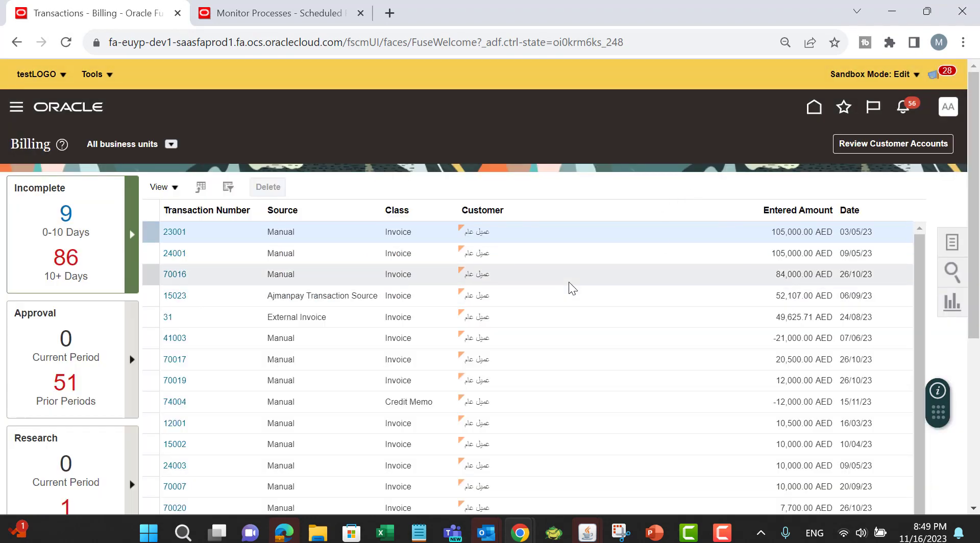
Step: Open the Billing search panel and clear the transaction number field
scroll(765, 278, "down", 1)
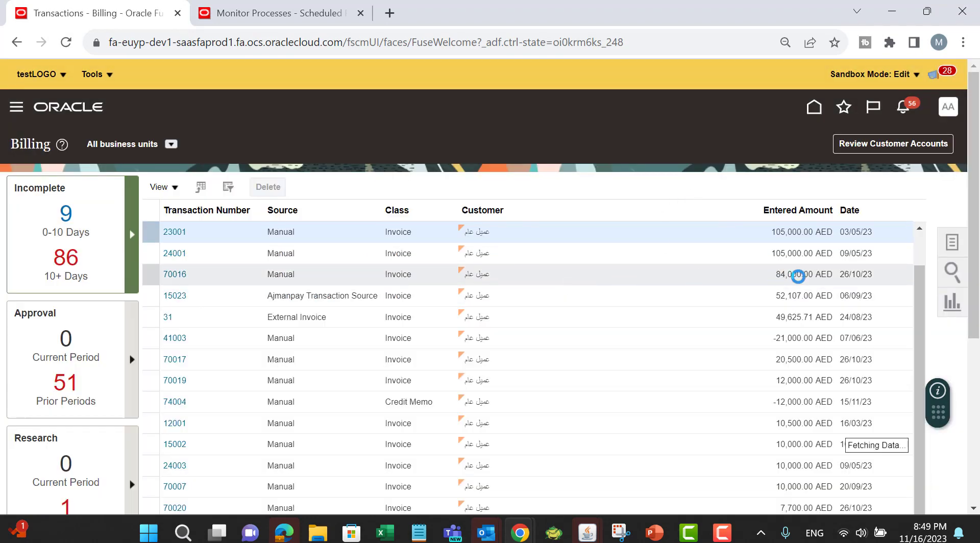
left_click(950, 272)
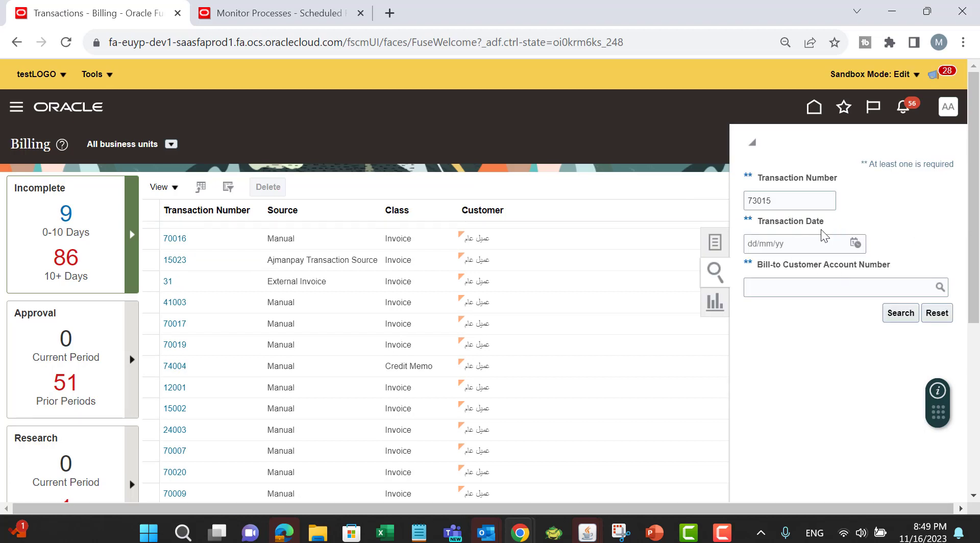
double_click(803, 198)
key("BackSpace")
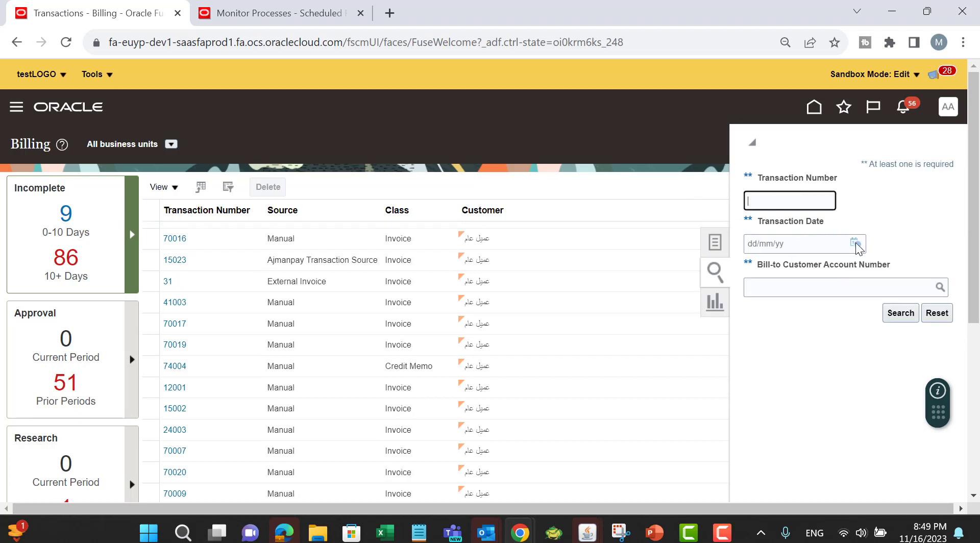
left_click(875, 287)
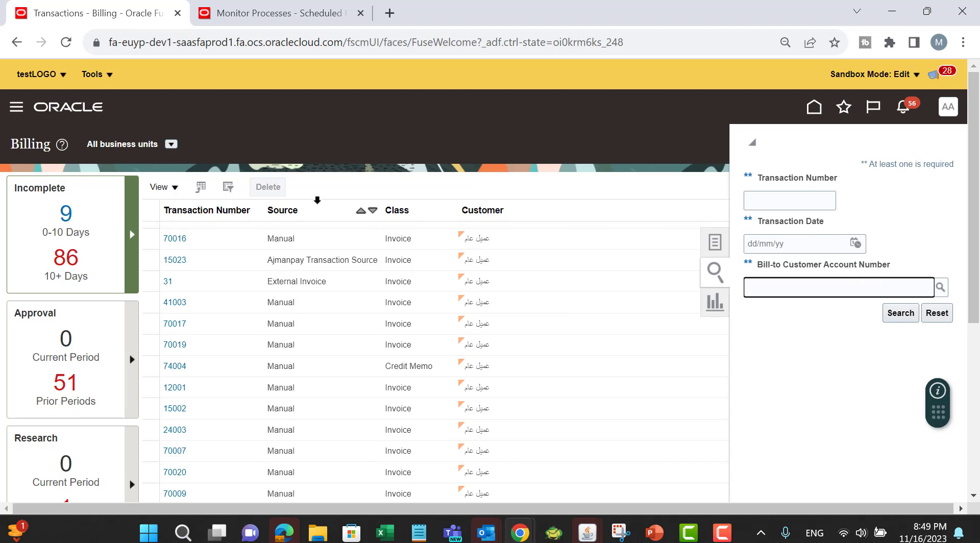
Step: Browse the transaction list's column options and scroll down to select transaction 70022
left_click(173, 187)
mouse_move(196, 227)
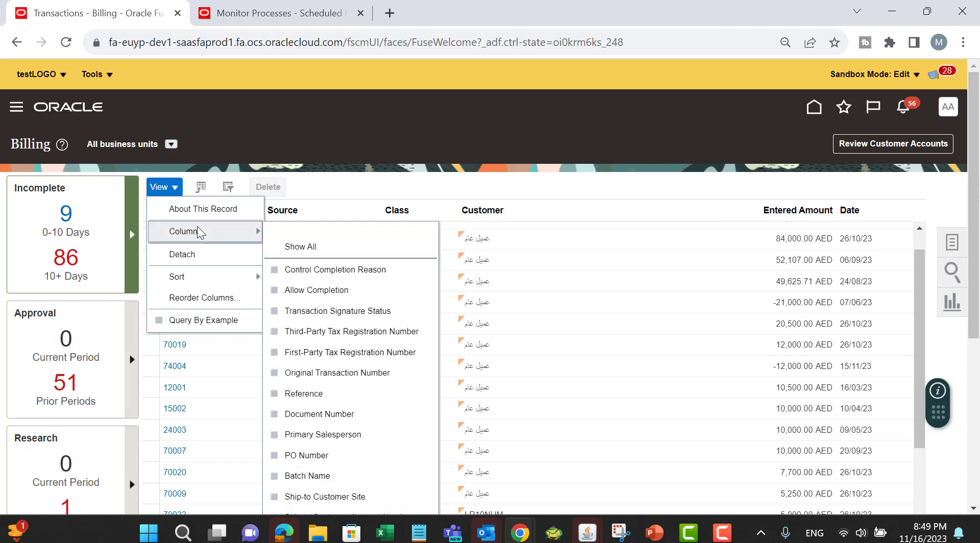
scroll(354, 360, "down", 1)
scroll(356, 359, "down", 3)
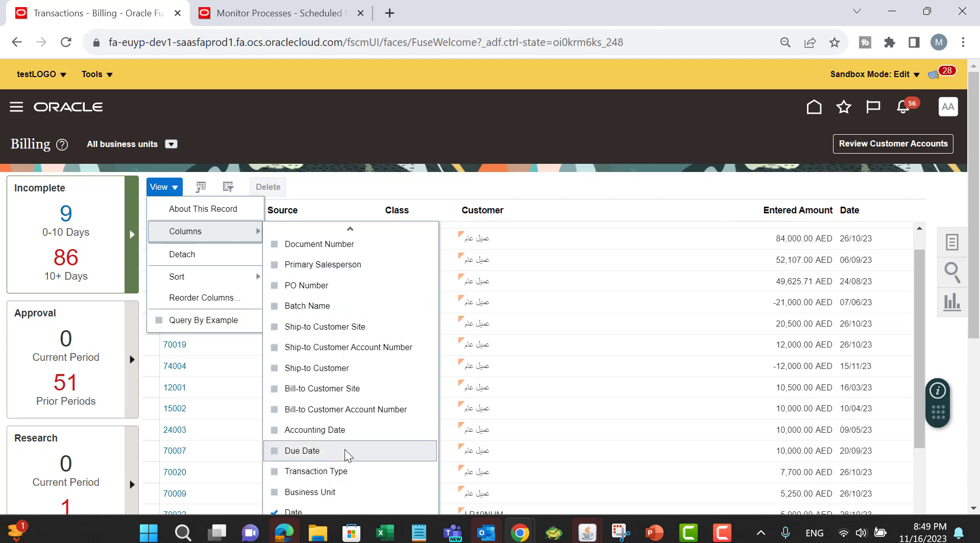
left_click(887, 196)
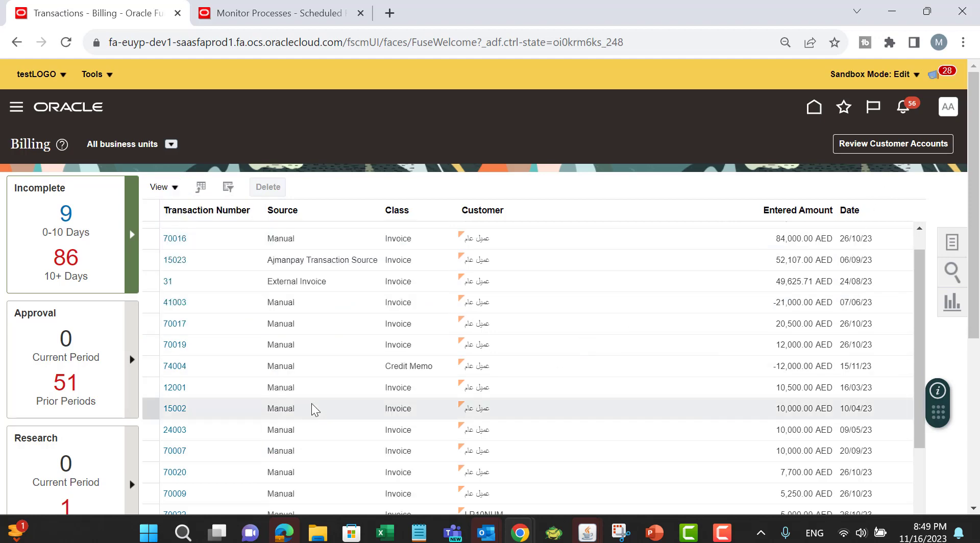
scroll(592, 306, "down", 3)
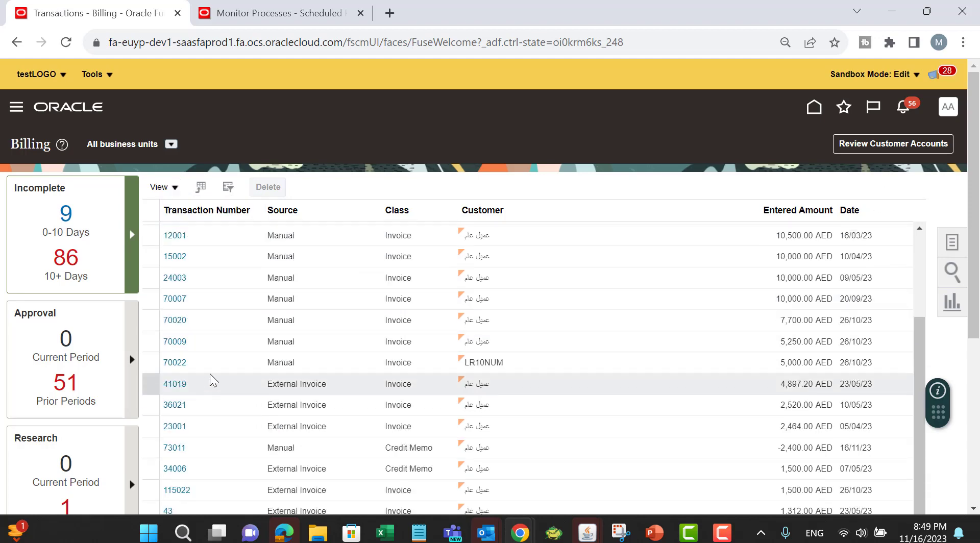
left_click(174, 363)
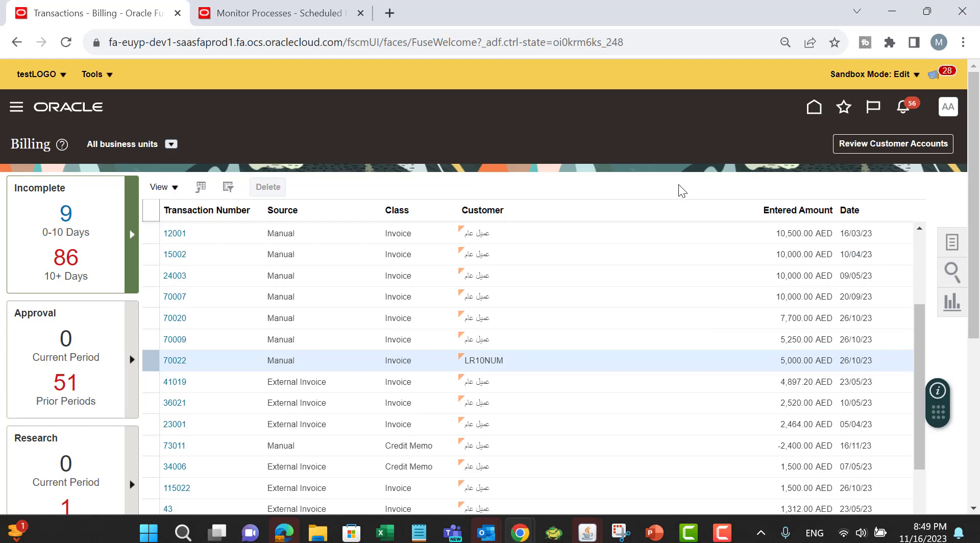
Step: Open invoice 70022 from the transaction list and complete it
left_click(174, 362)
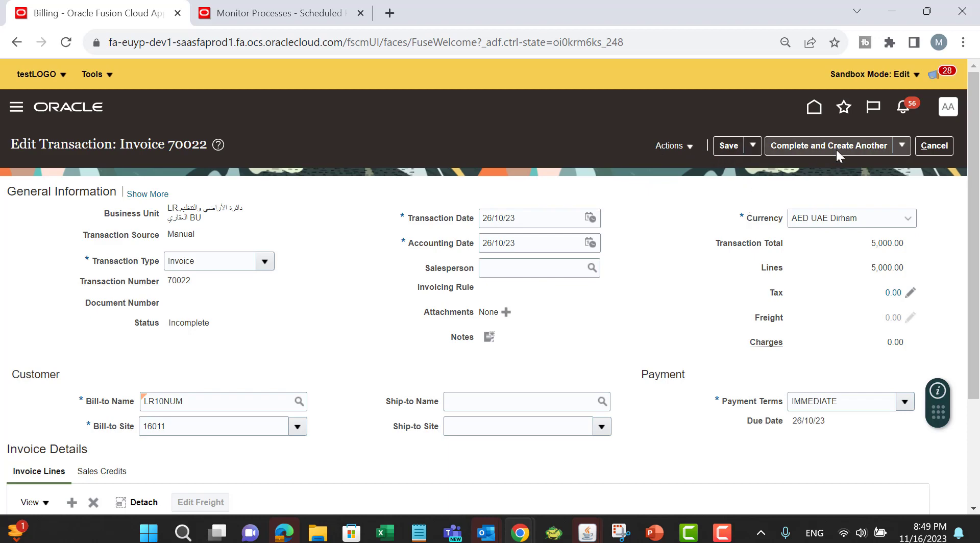
left_click(902, 146)
left_click(853, 167)
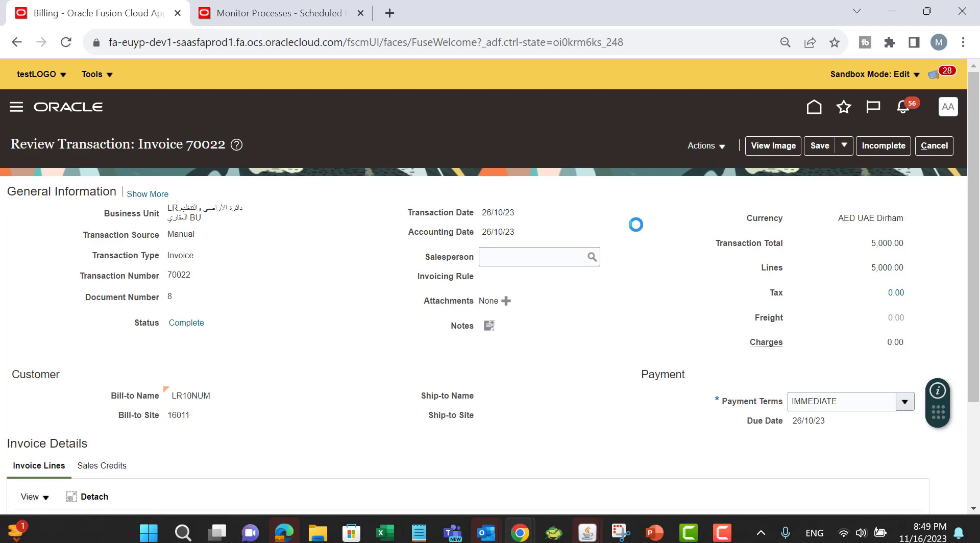
Step: Start a credit transaction for invoice 70022, review the credit memo form, and cancel it
left_click(714, 146)
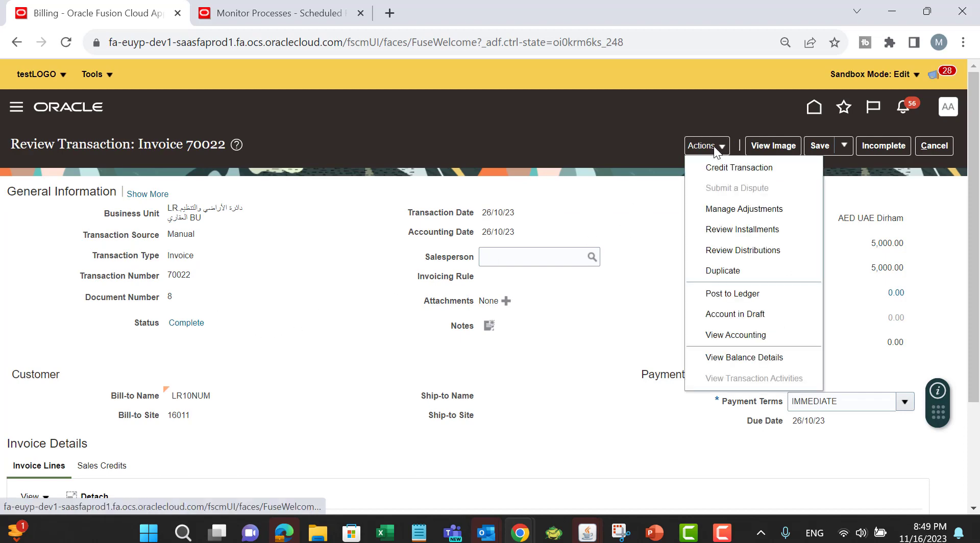
left_click(720, 167)
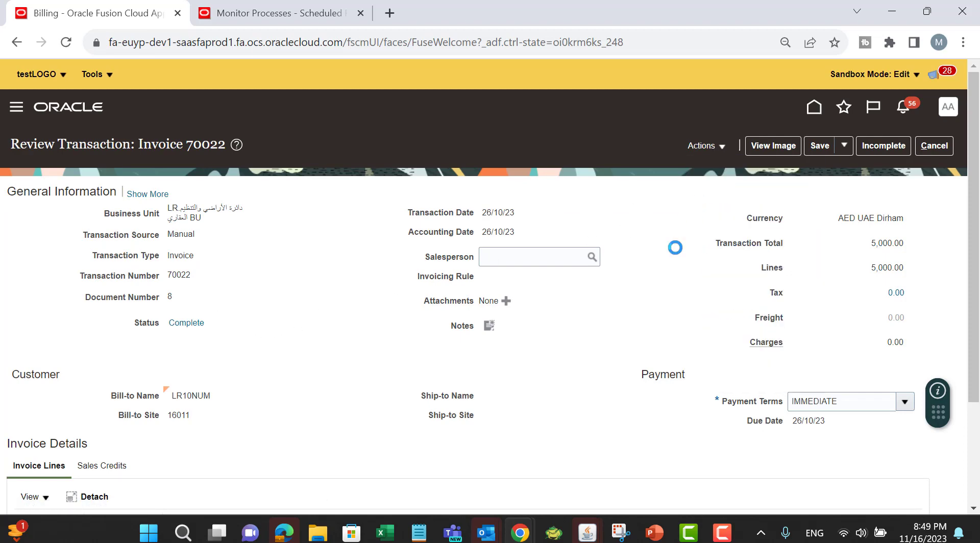
scroll(617, 307, "down", 3)
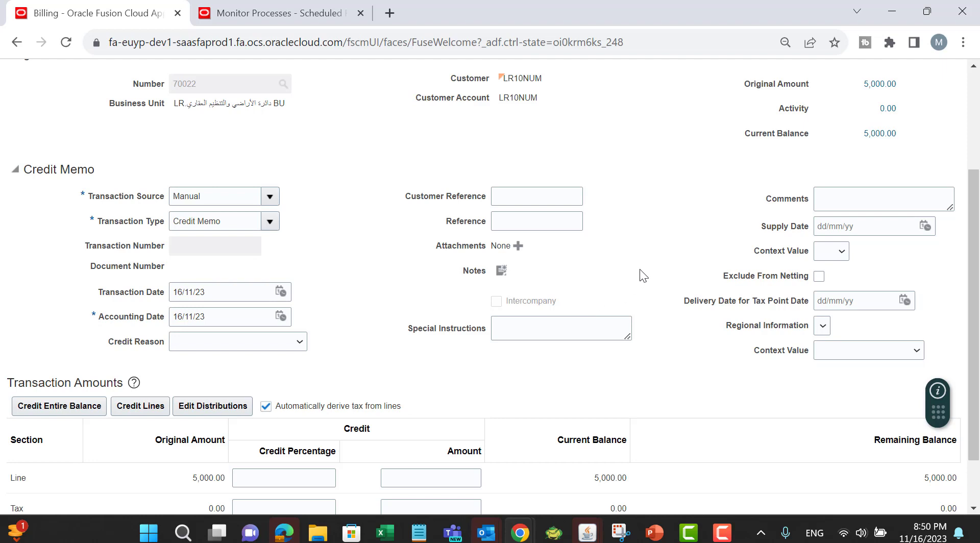
left_click_drag(639, 269, 592, 281)
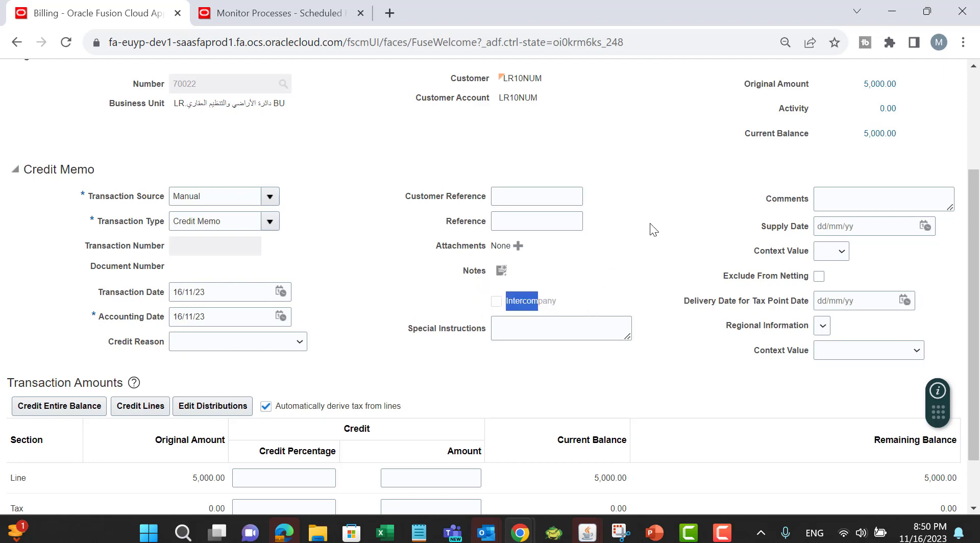
left_click(666, 205)
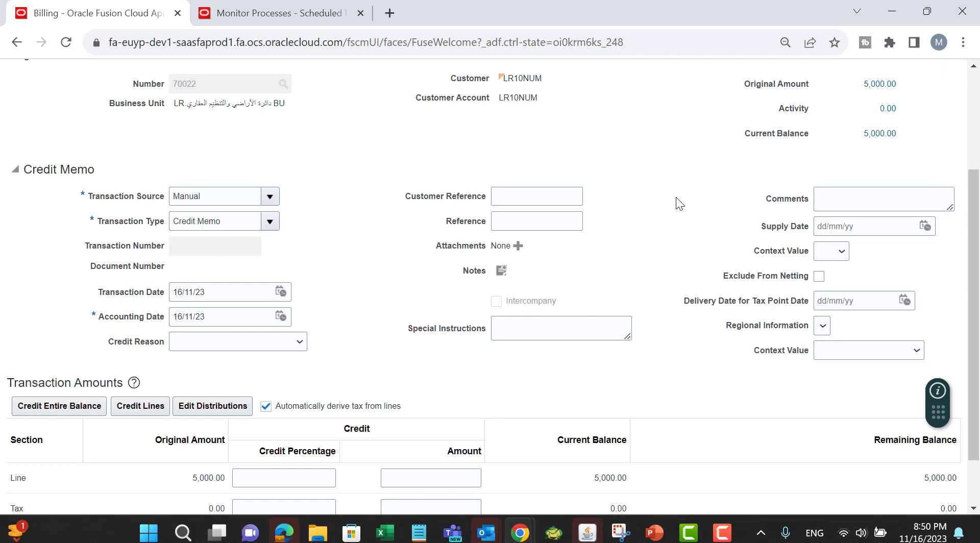
scroll(678, 171, "up", 3)
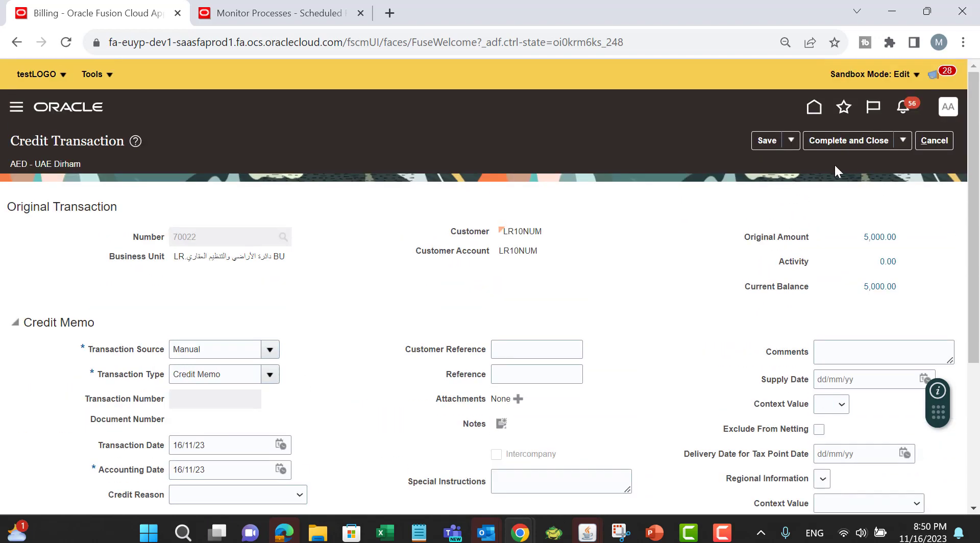
left_click(945, 141)
Step: Copy transaction number 73015 from the Excel worksheet and return to the browser
key("alt+Tab")
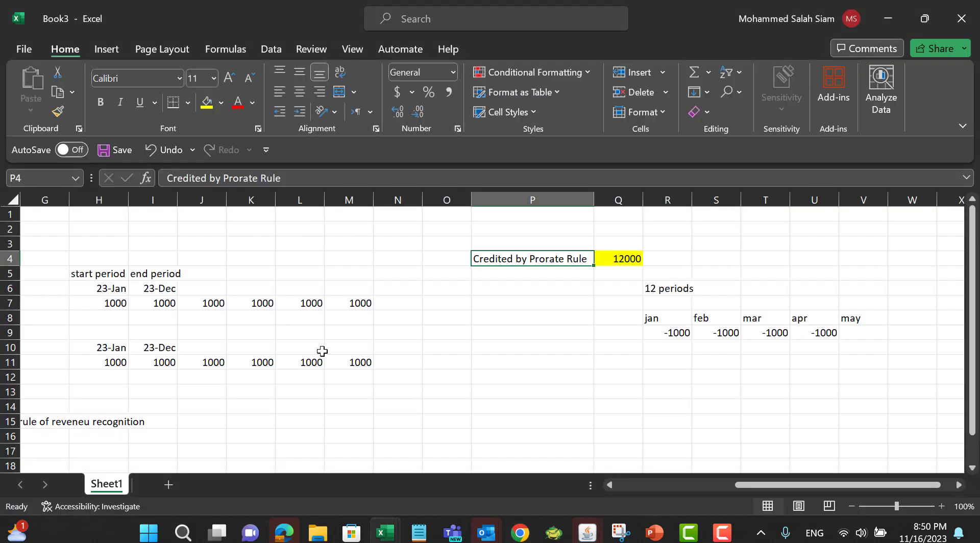
left_click(628, 484)
left_click(193, 275)
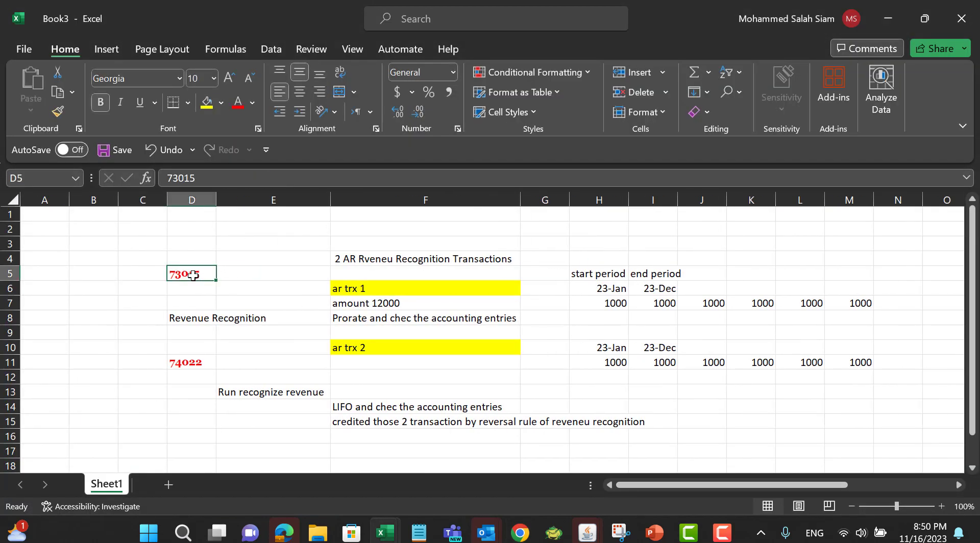
key("ctrl+c")
key("alt+Tab")
Step: Search the Billing transactions for number 73015 and open that invoice
left_click(649, 305)
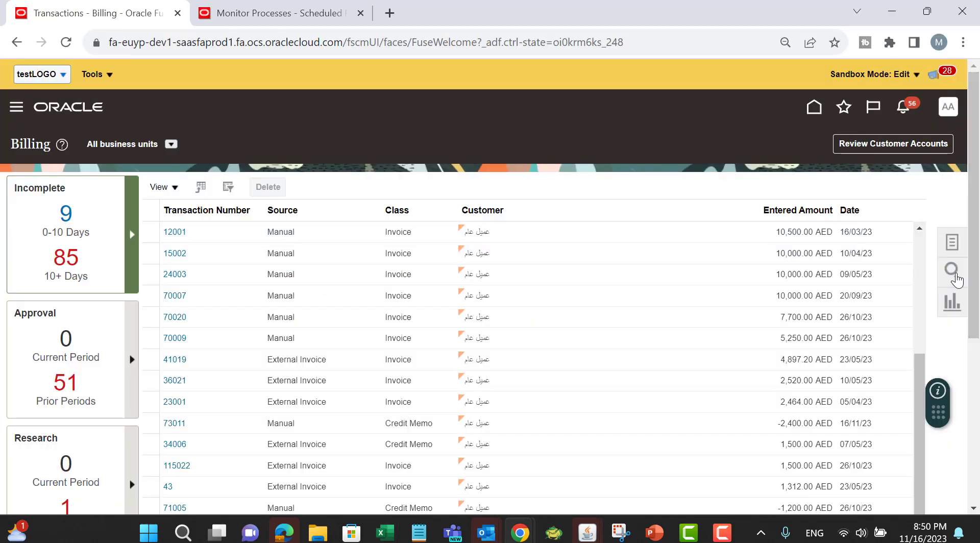
left_click(952, 273)
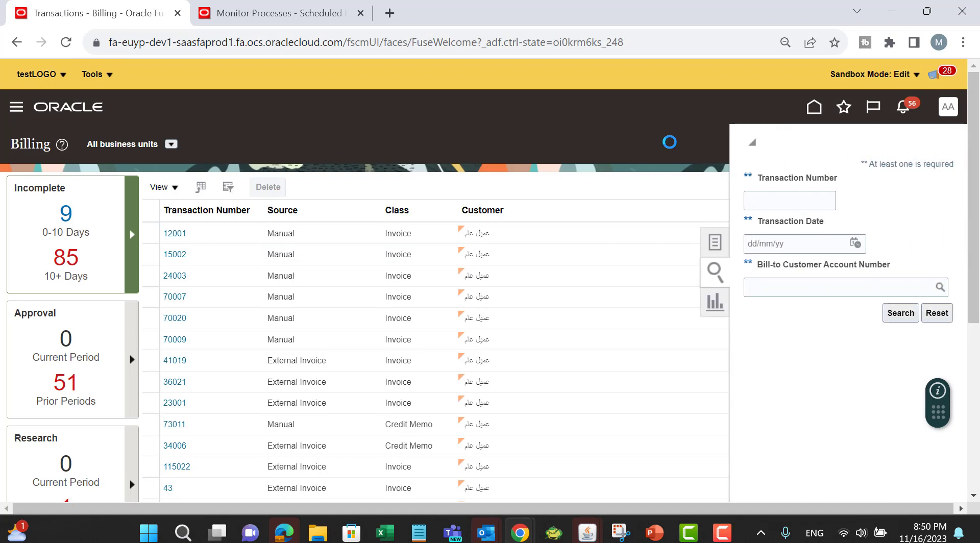
left_click(792, 205)
type("73015")
left_click(900, 313)
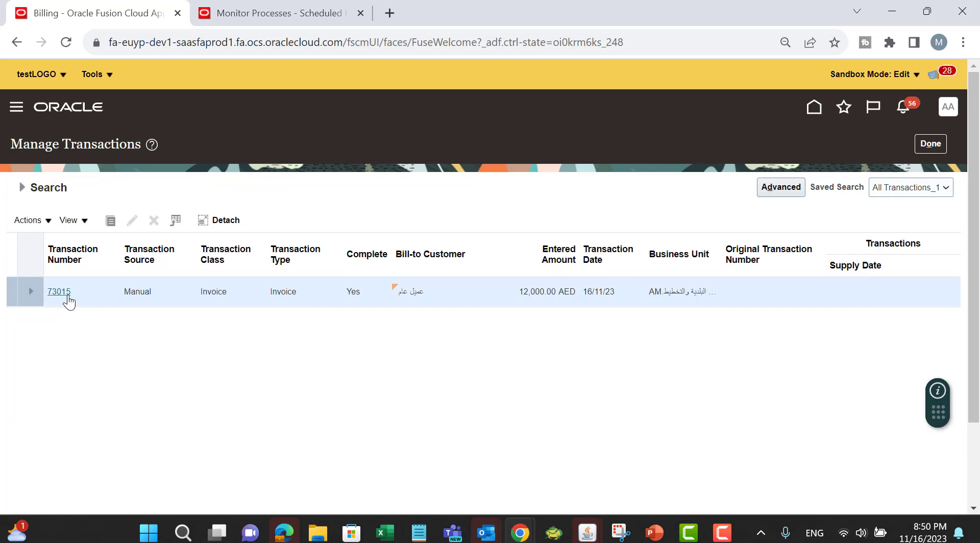
left_click(59, 292)
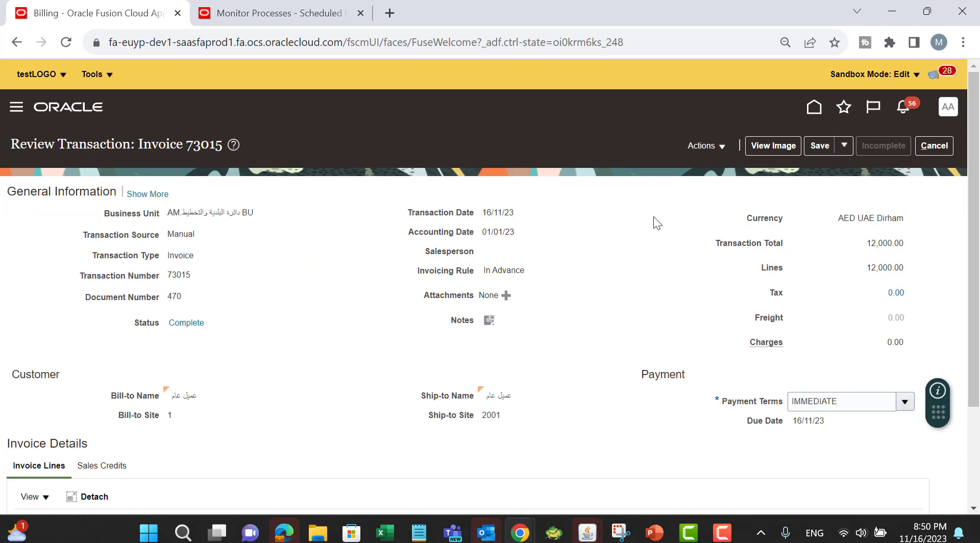
Step: Review invoice 73015 and start a credit transaction for it
scroll(654, 218, "down", 3)
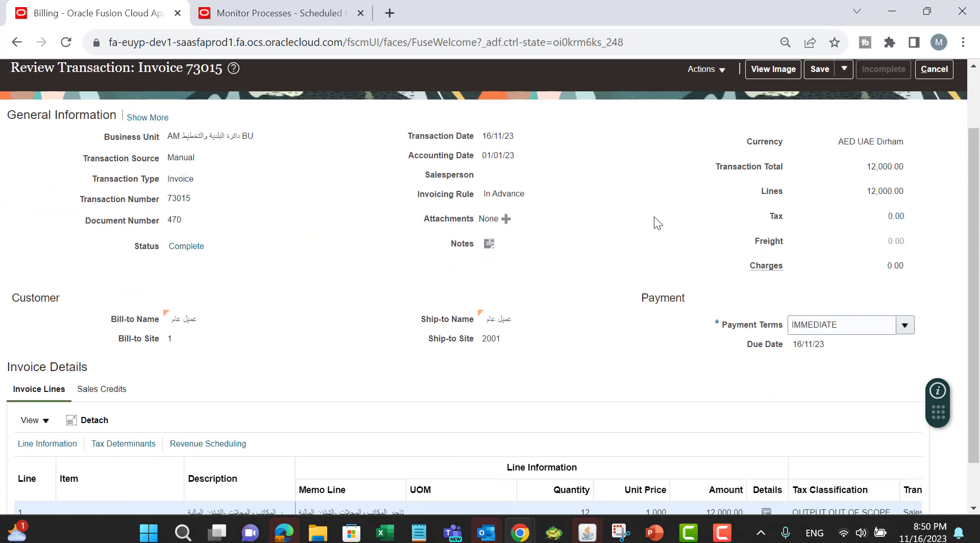
scroll(654, 217, "up", 3)
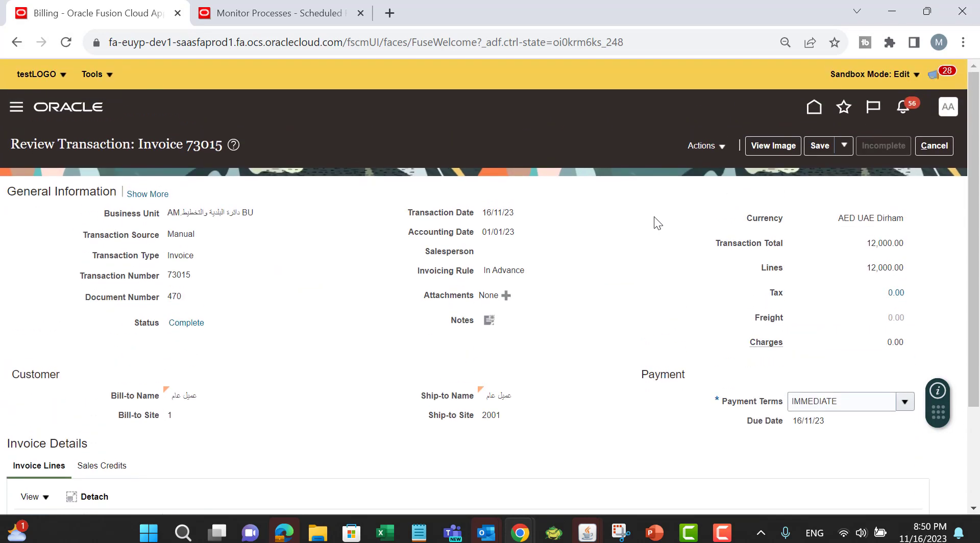
left_click(710, 147)
left_click(729, 166)
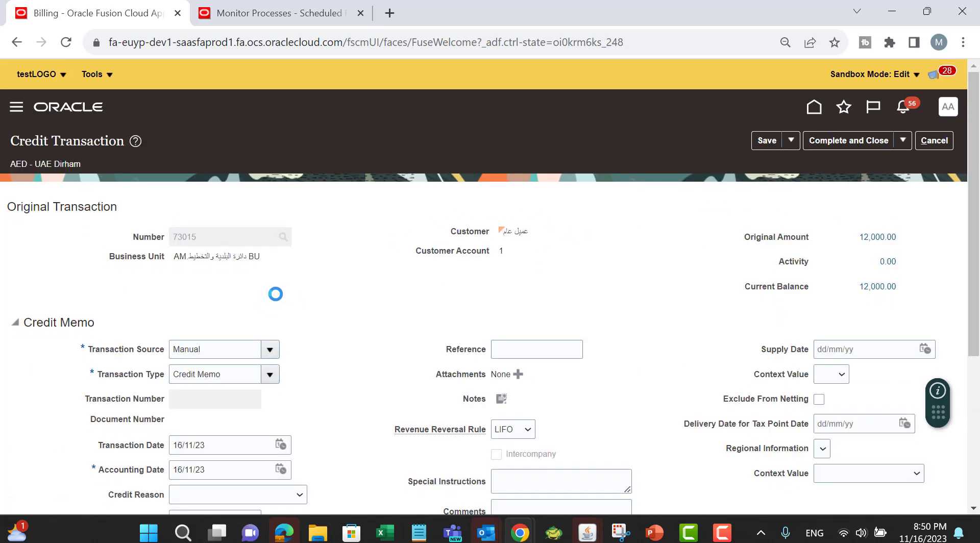
Step: Set the credit memo's Revenue Reversal Rule to Prorate
scroll(293, 230, "down", 5)
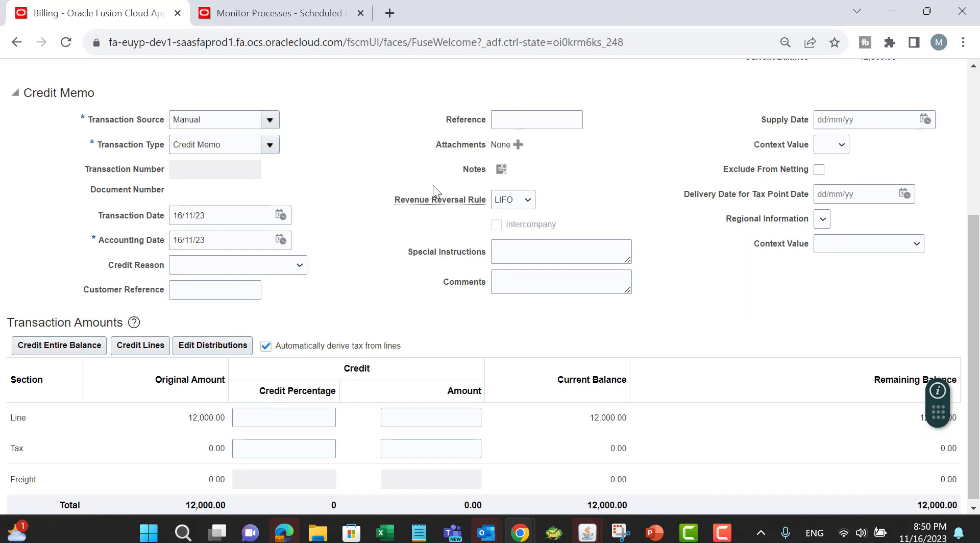
left_click(533, 207)
left_click(529, 224)
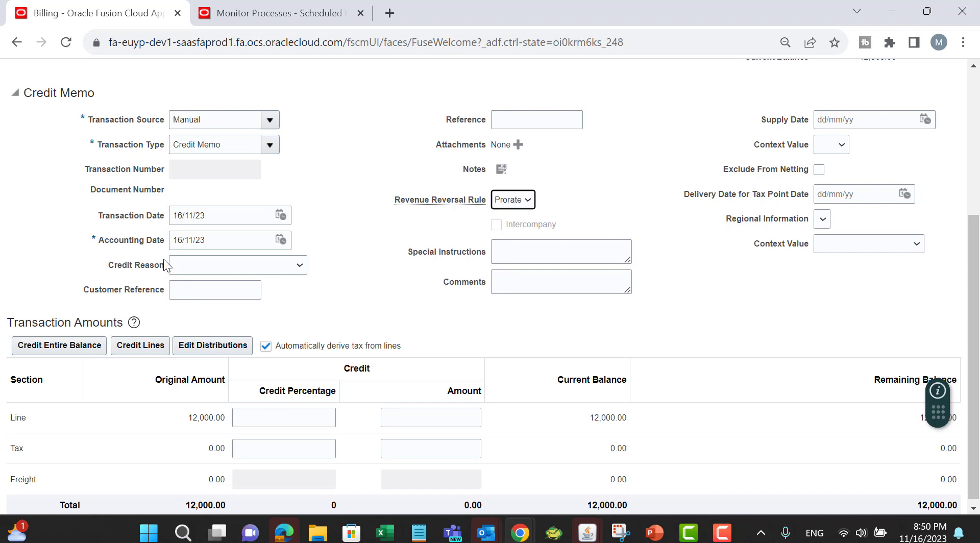
Step: Enter a 100 credit percentage on the line section of the credit memo amounts
scroll(358, 254, "down", 1)
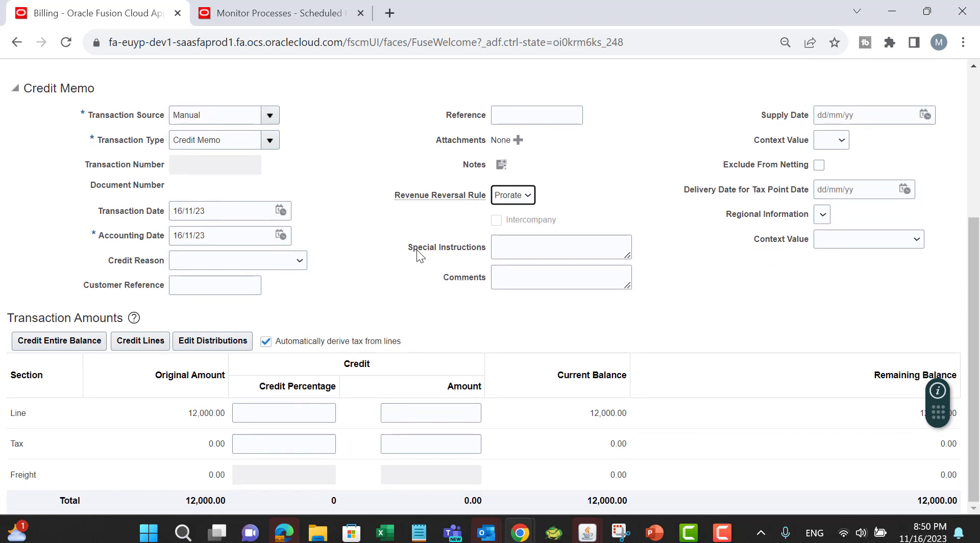
left_click(316, 416)
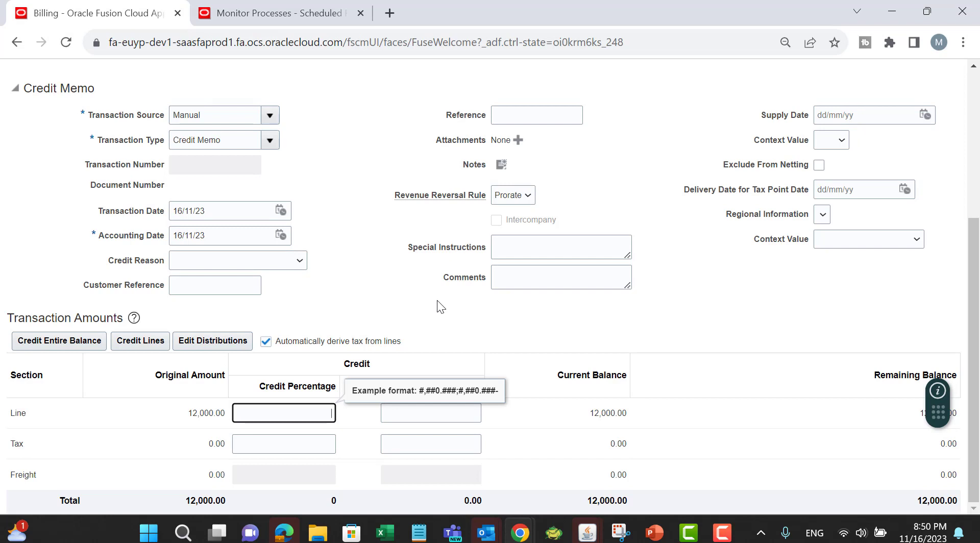
left_click(407, 274)
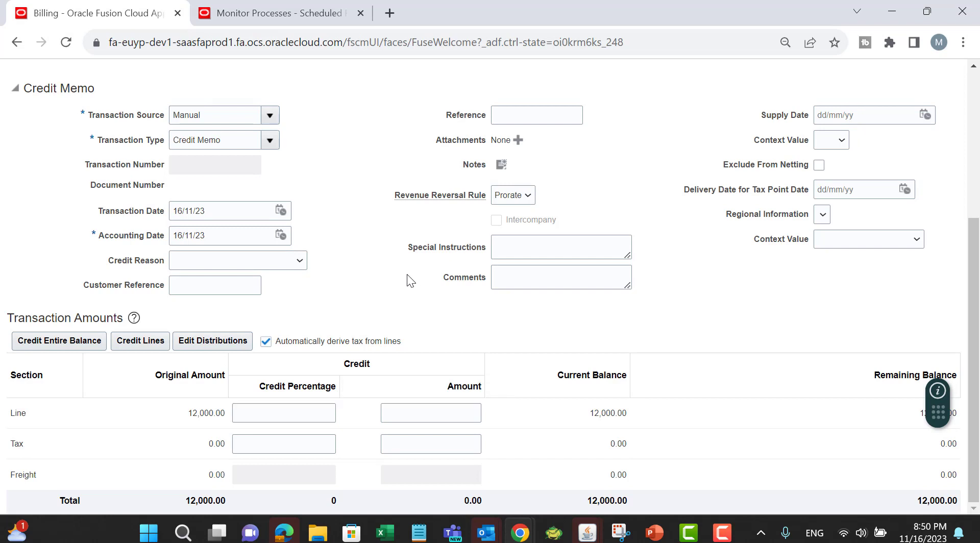
left_click(321, 416)
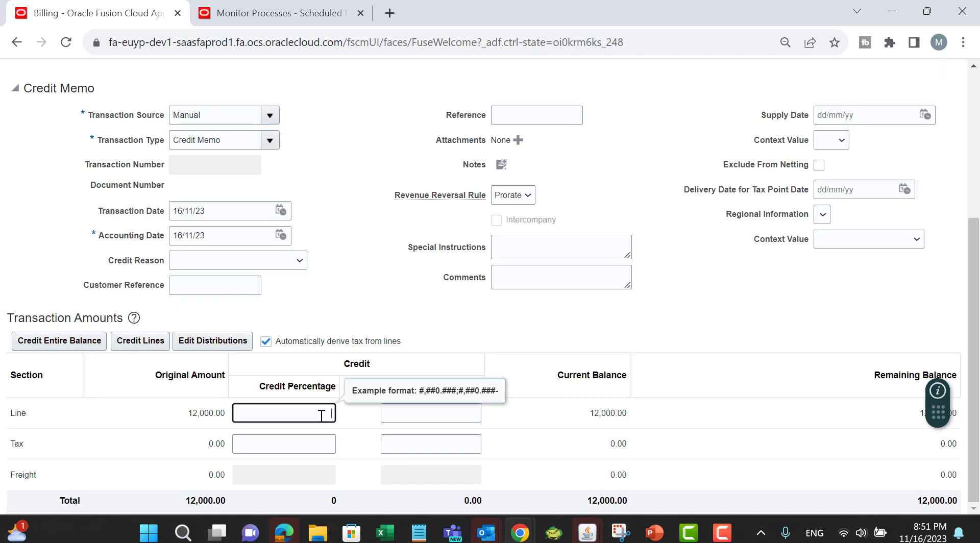
left_click(400, 414)
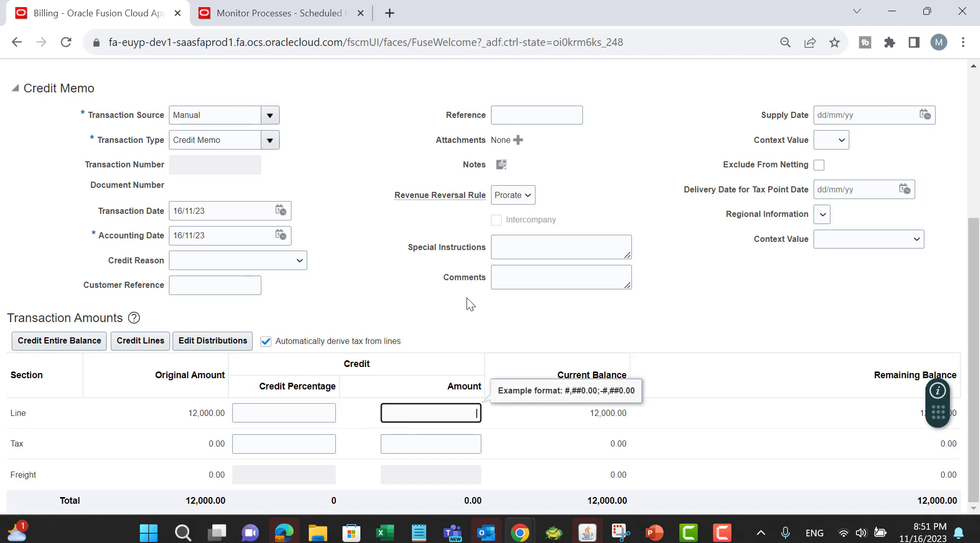
left_click(310, 414)
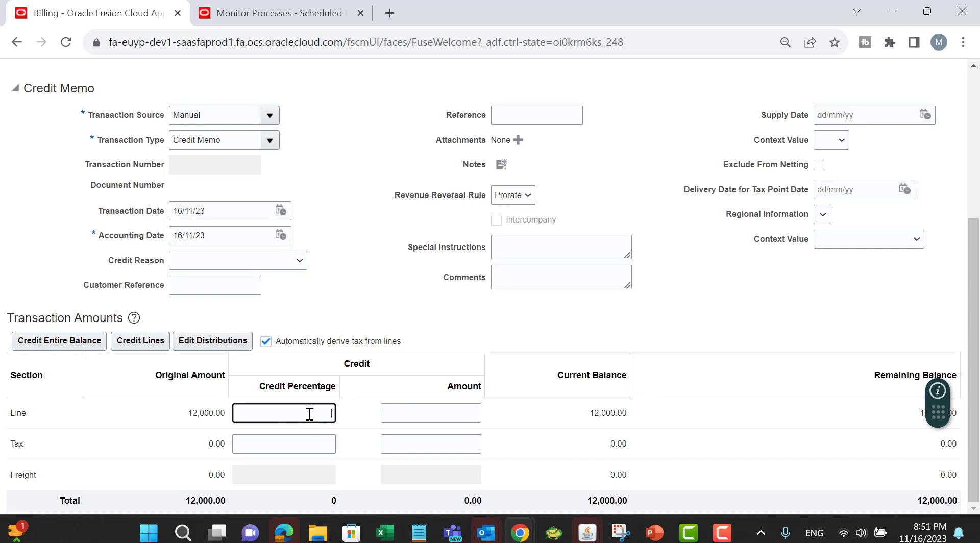
type("1000")
key("Tab")
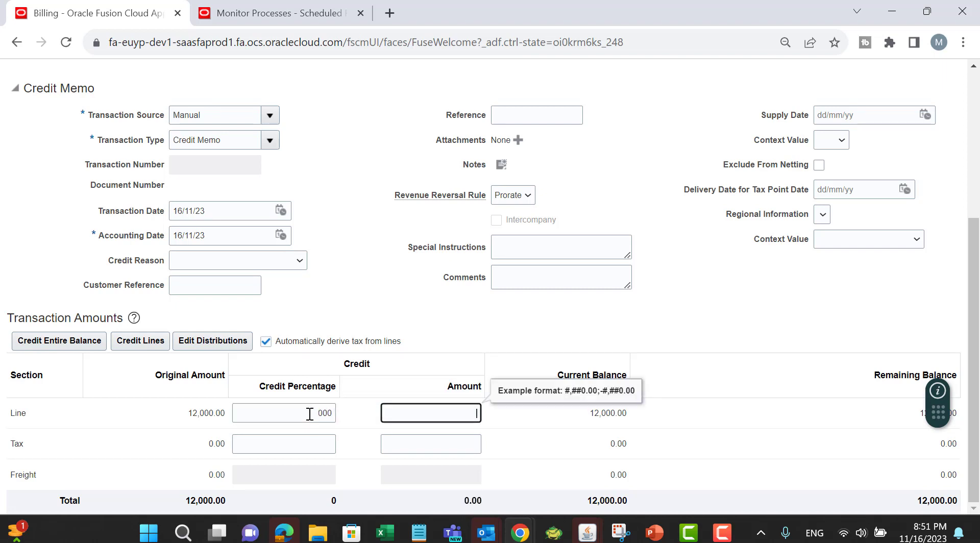
type("10")
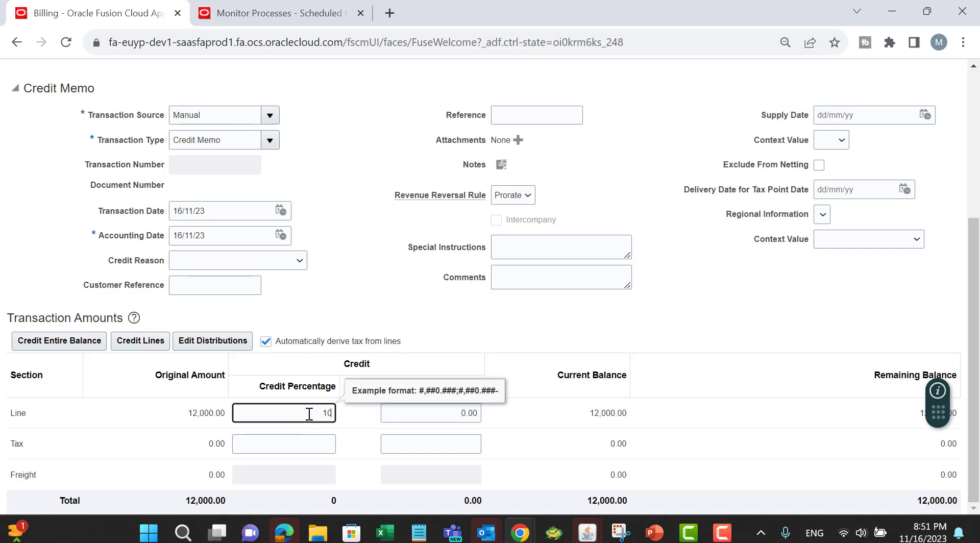
key("Tab")
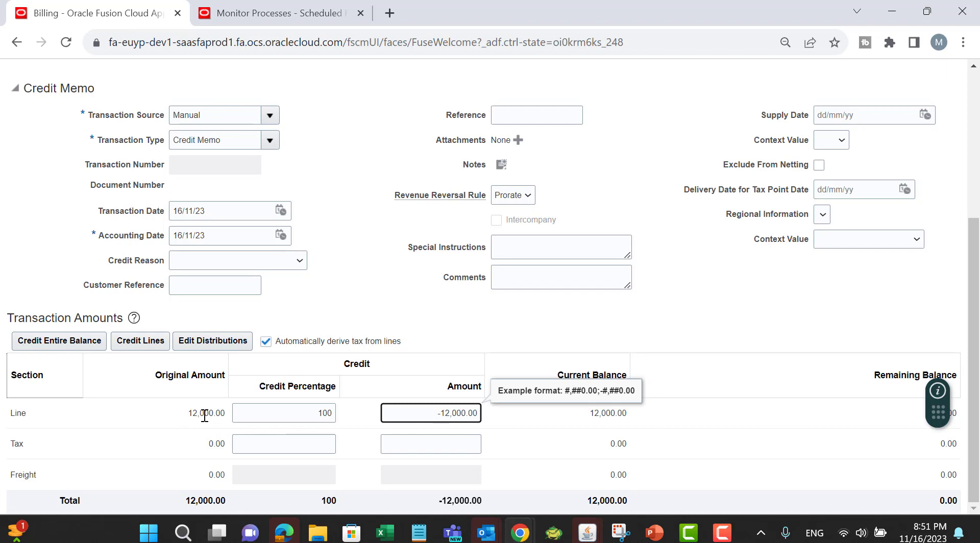
left_click(482, 305)
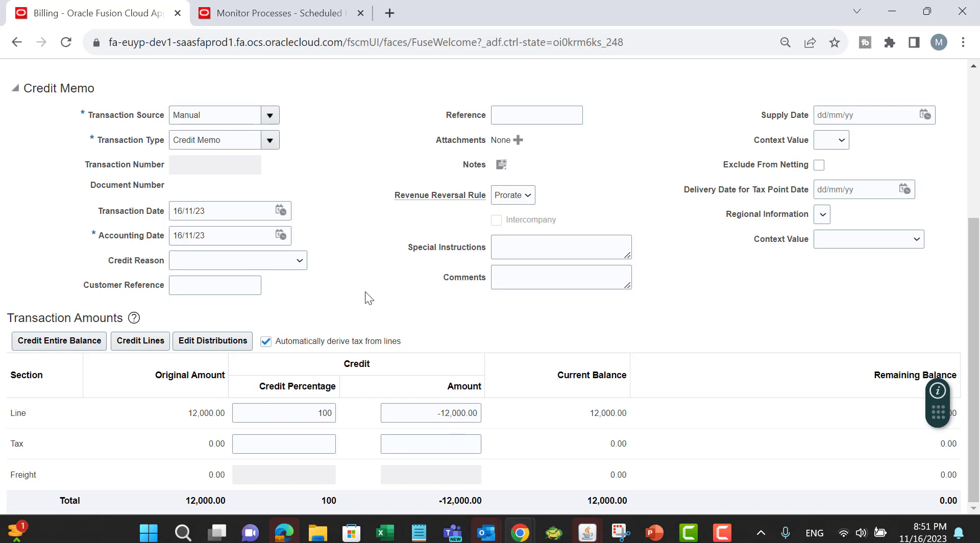
Step: Switch to Excel and enter -800 in the first three monthly cells of the Prorate row (H8 to J8)
key("alt+Tab")
left_click(731, 252)
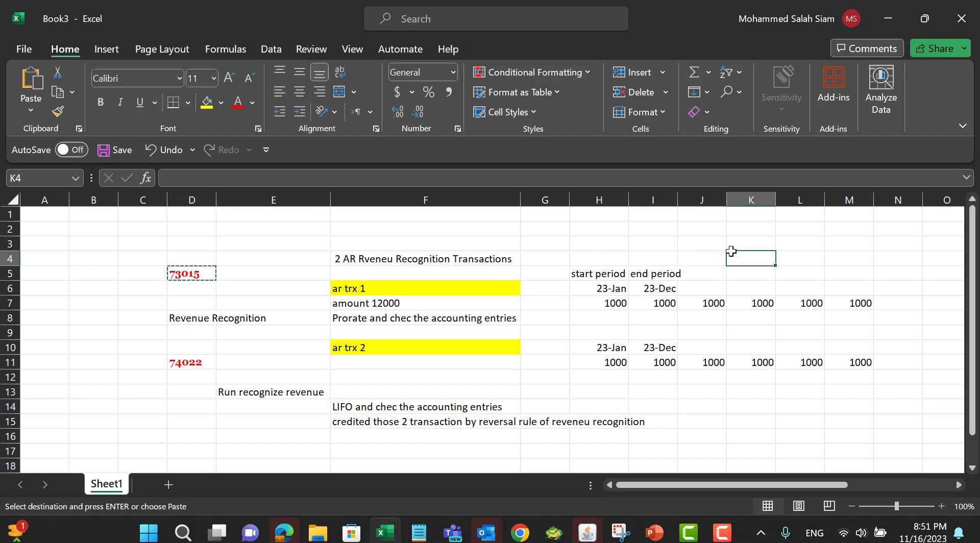
left_click(619, 318)
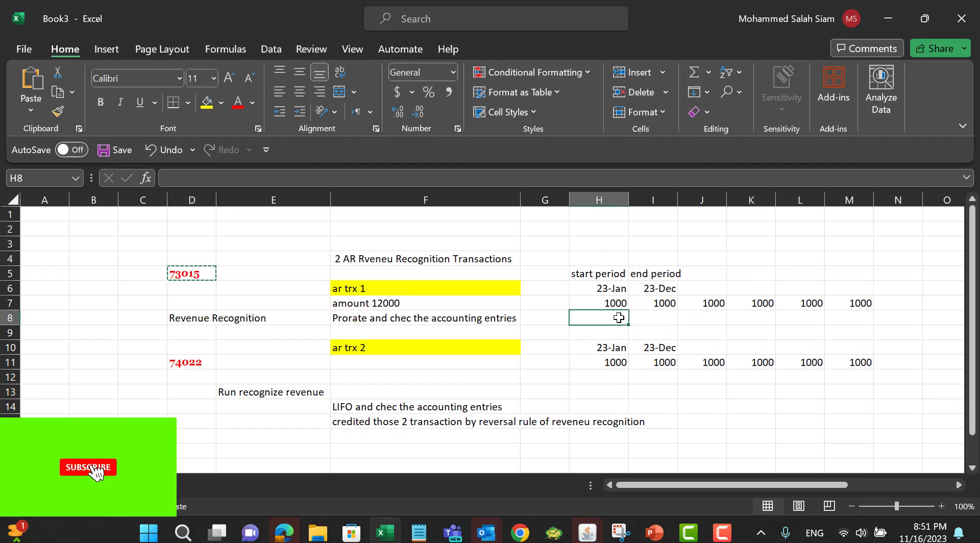
type("800")
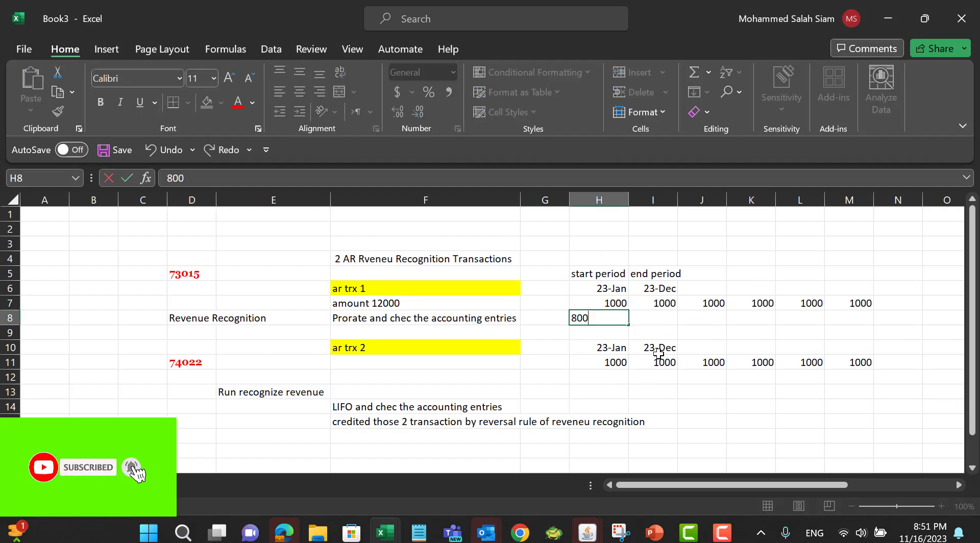
key("BackSpace")
key("BackSpace")
key("BackSpace")
type("-800")
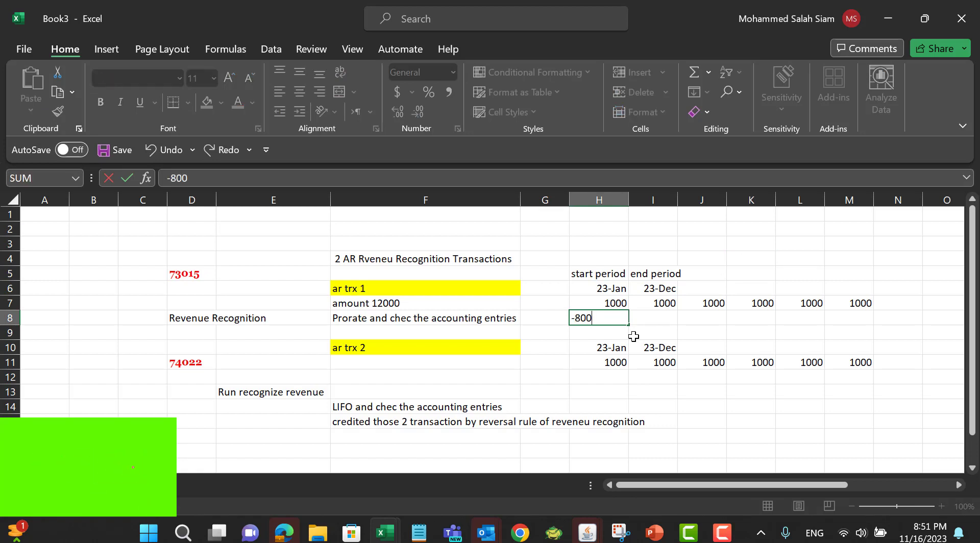
key("Tab")
type("-800")
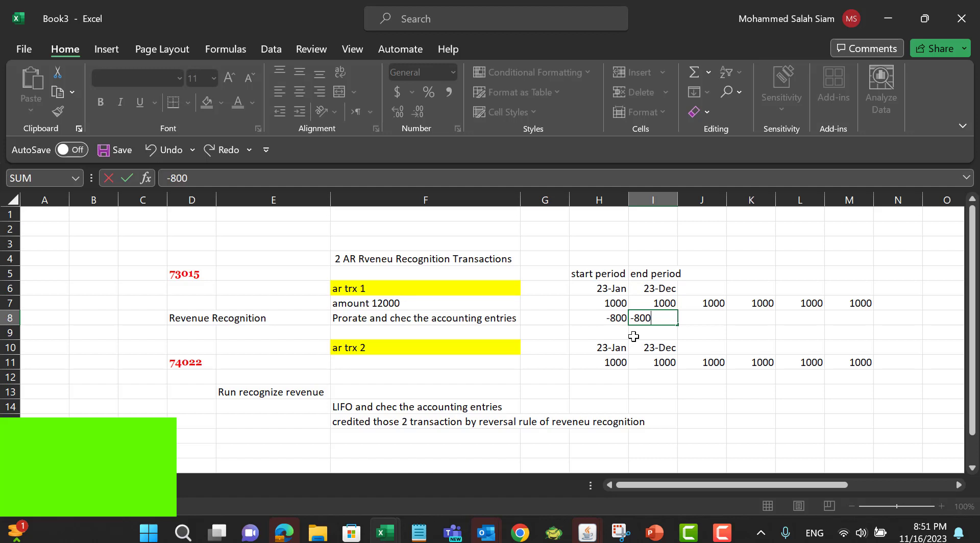
key("Tab")
type("-800")
key("Tab")
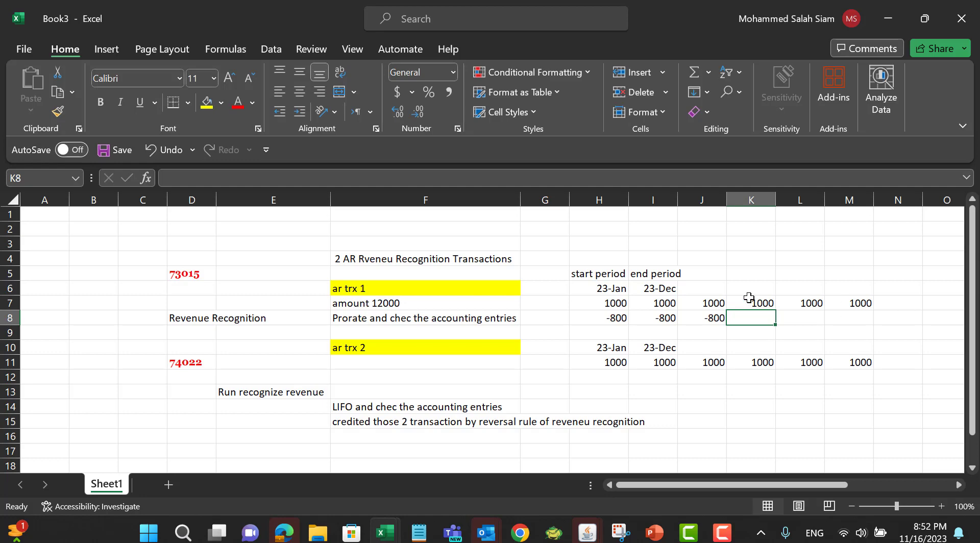
Step: Return to the credit memo, save it, and complete it with review
key("alt+Tab")
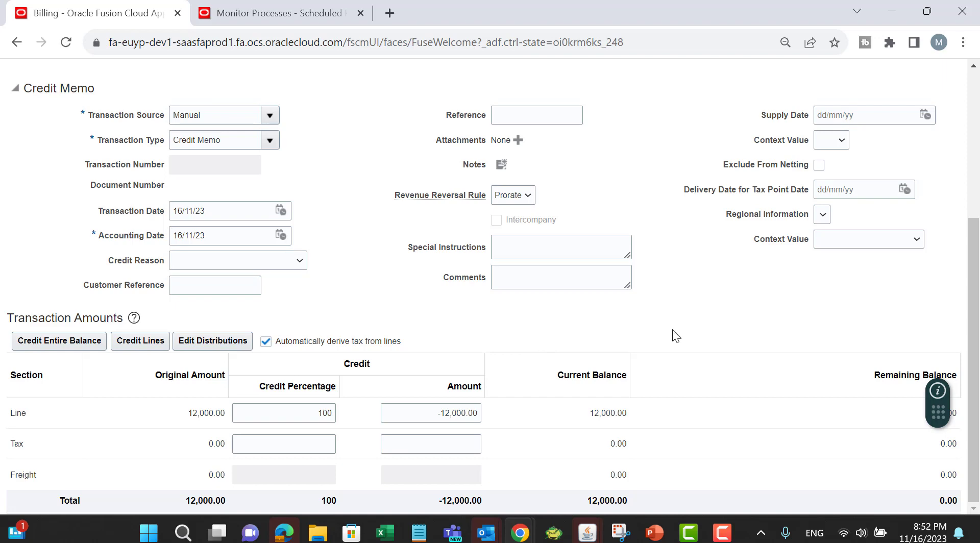
scroll(786, 240, "up", 5)
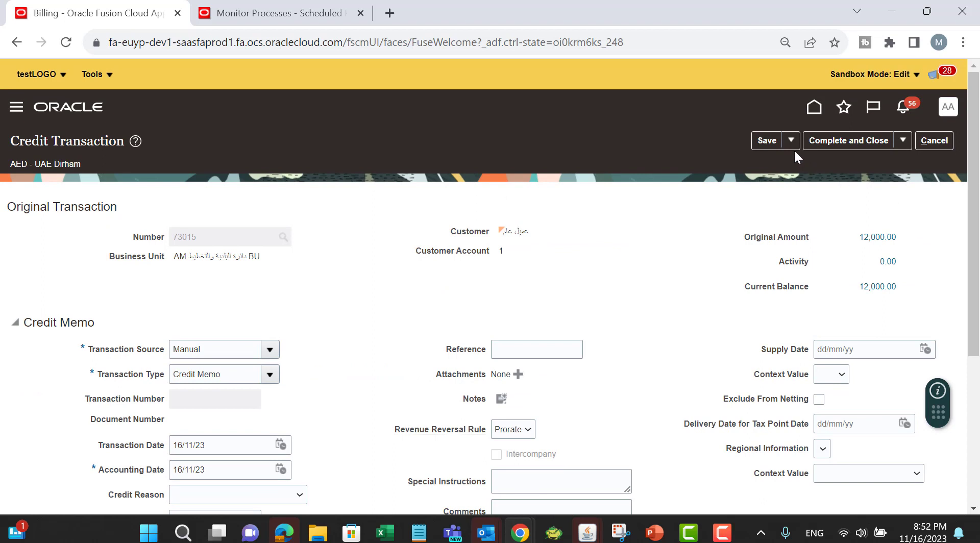
left_click(767, 139)
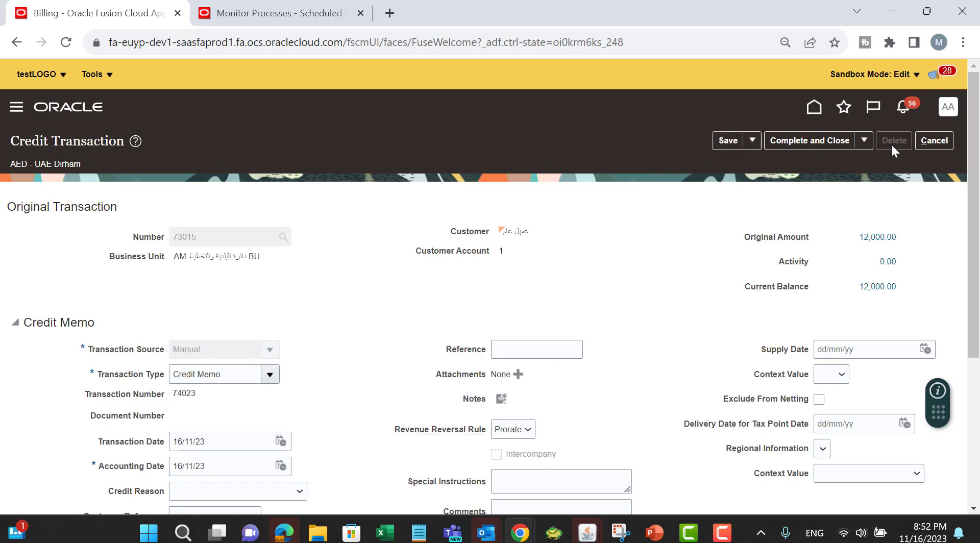
left_click(861, 141)
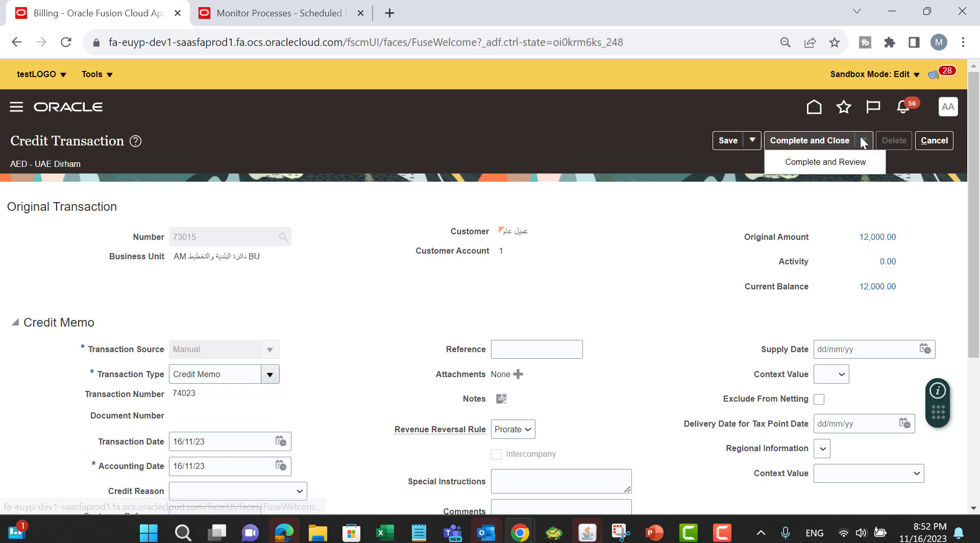
left_click(845, 159)
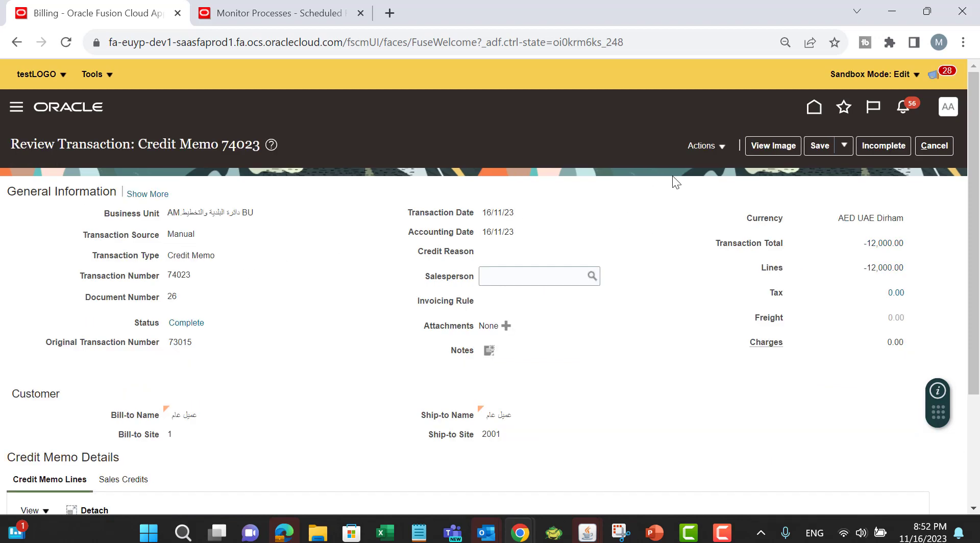
Step: Create accounting for the credit memo and open its accounting lines
left_click(720, 148)
left_click(743, 252)
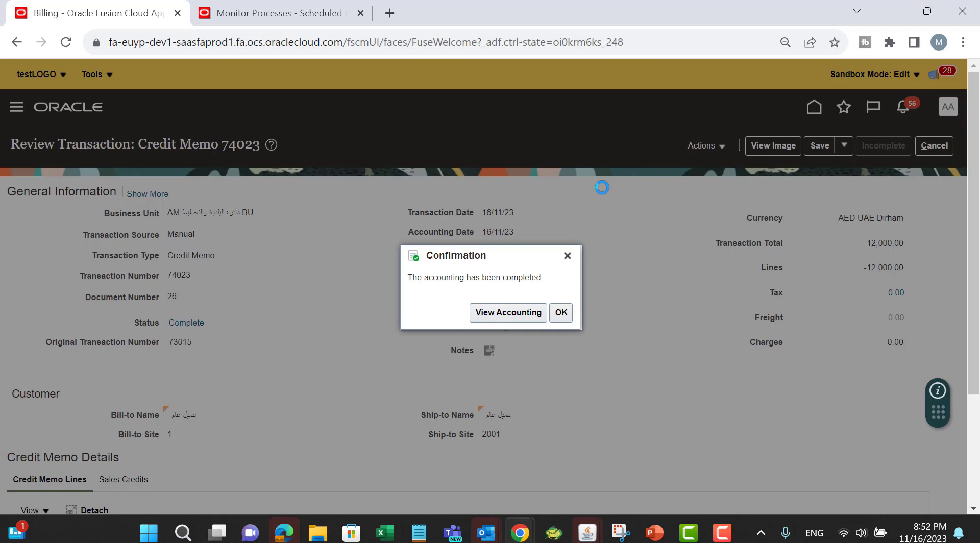
left_click(498, 313)
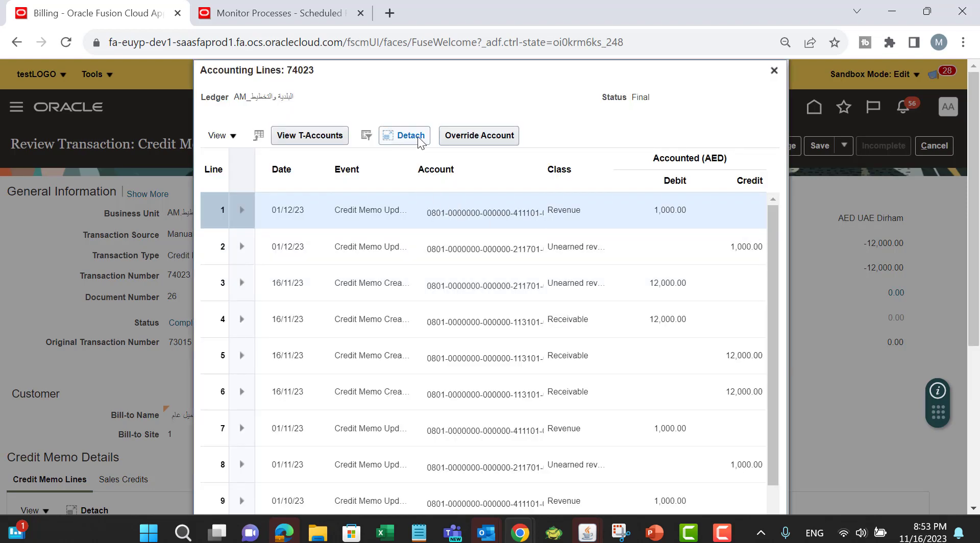
Step: Examine the credit memo's accounting lines in a detached table, then close the accounting windows
left_click(419, 138)
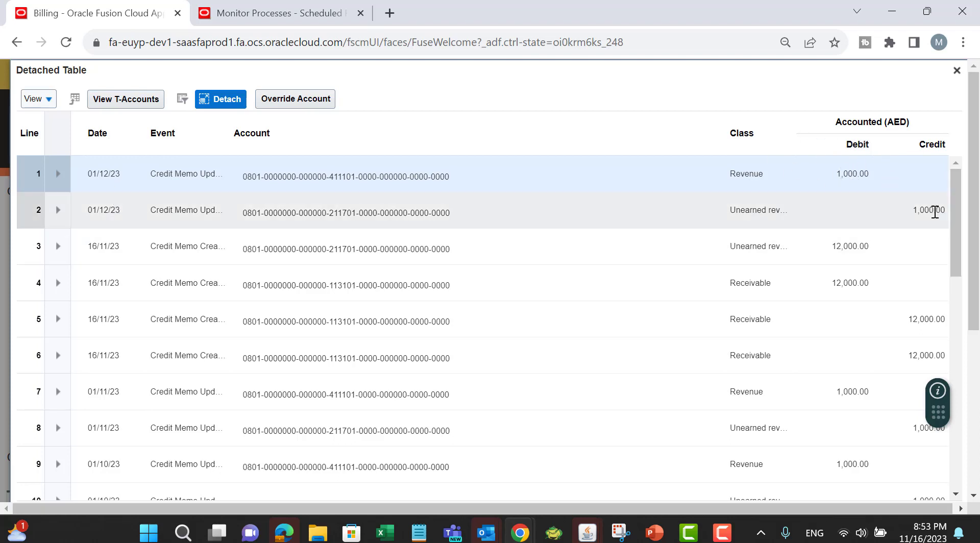
scroll(708, 255, "down", 2)
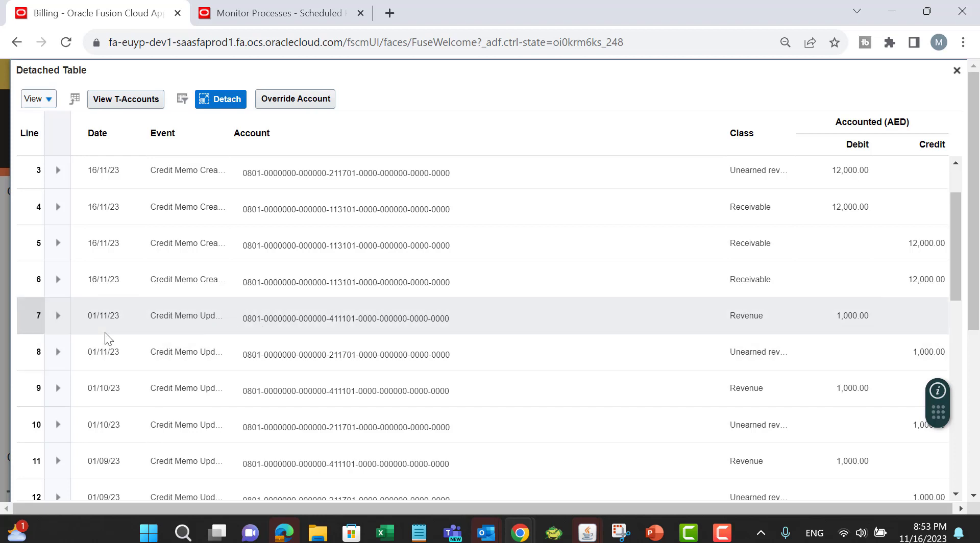
scroll(766, 363, "down", 2)
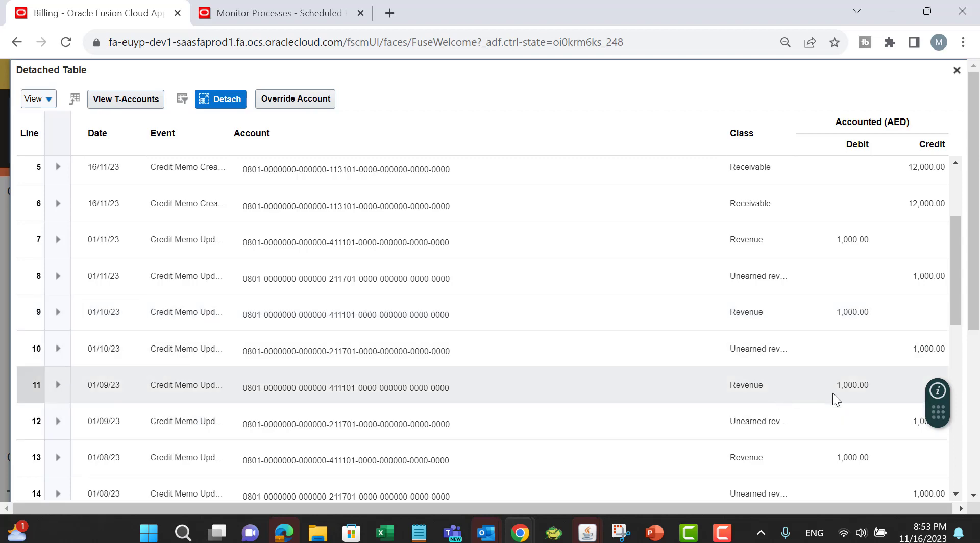
scroll(699, 386, "down", 2)
scroll(384, 395, "down", 10)
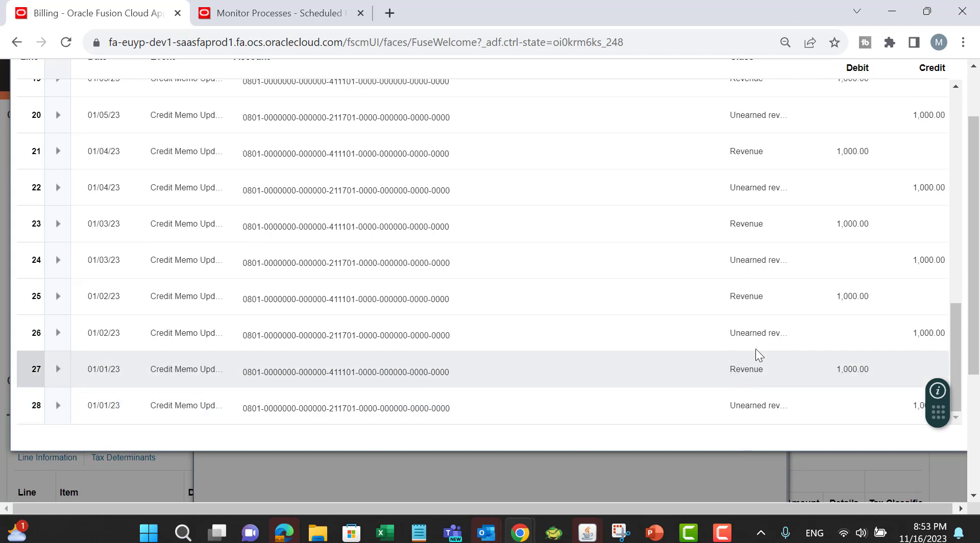
scroll(889, 261, "up", 14)
scroll(924, 237, "up", 2)
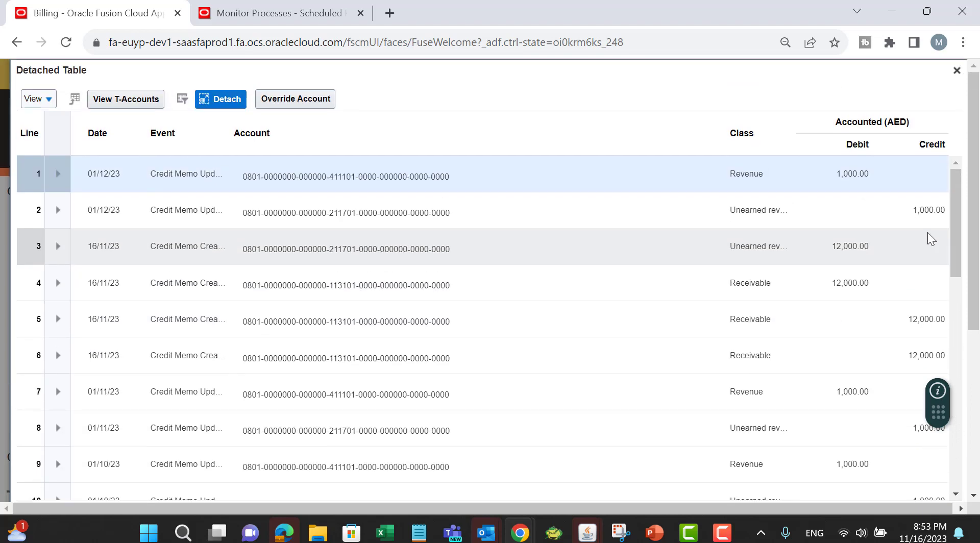
left_click(958, 69)
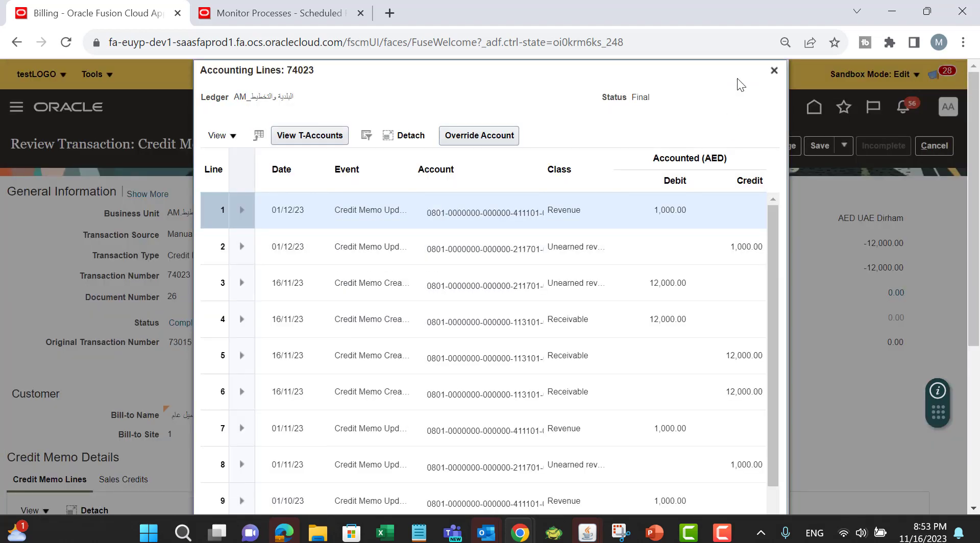
left_click(774, 71)
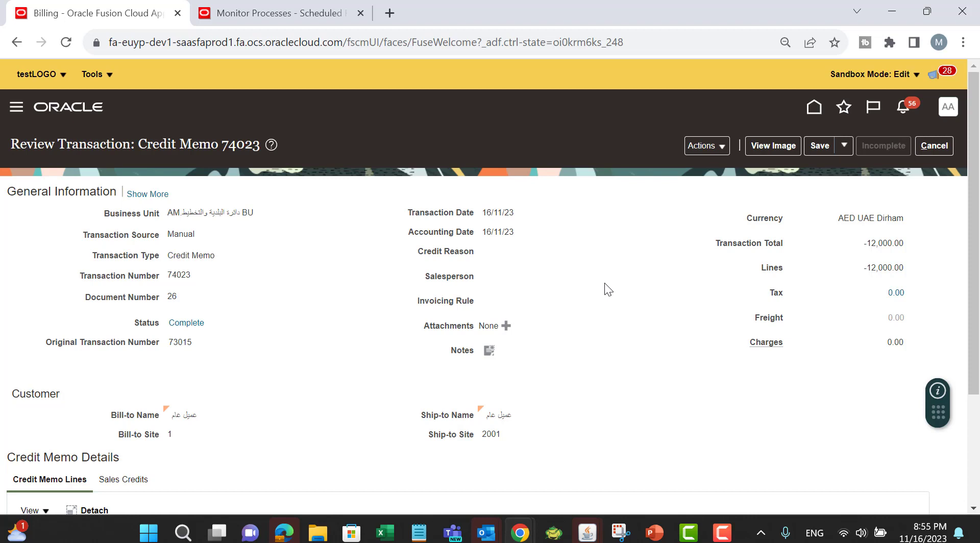
Step: Leave the credit memo review and copy invoice number 74022 from the Excel sheet
left_click(932, 147)
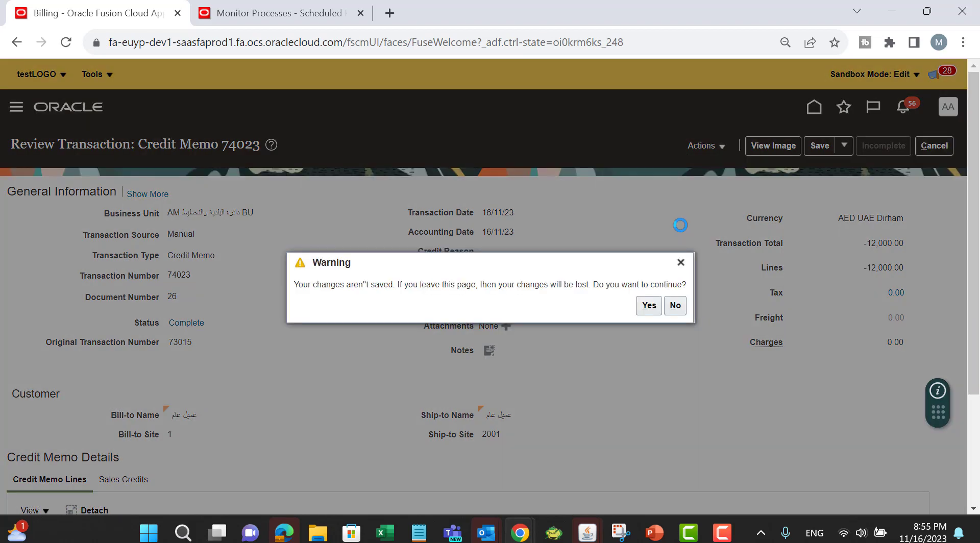
key("alt+Tab")
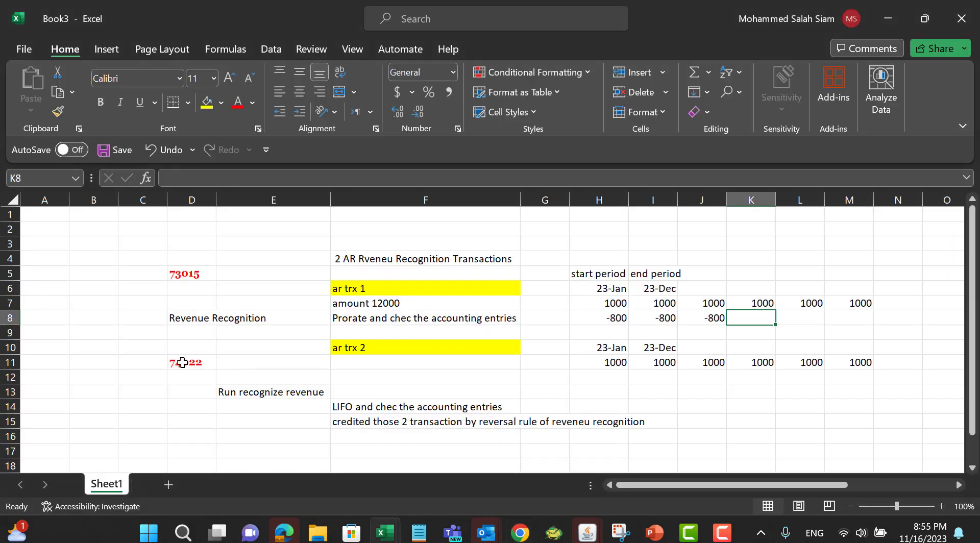
left_click(183, 362)
key("ctrl+c")
Step: Search the Billing transactions for number 74022 and open that invoice
key("alt+Tab")
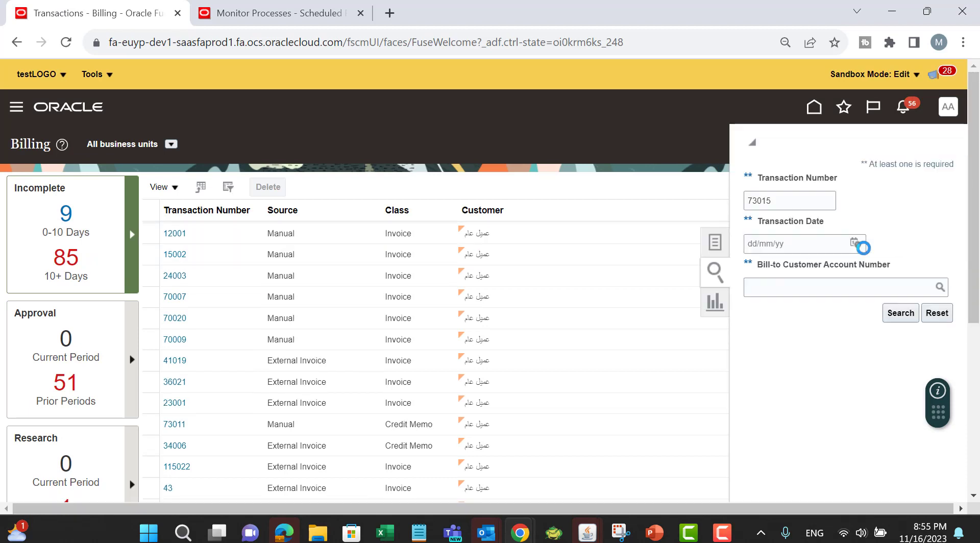
double_click(796, 200)
type("74022")
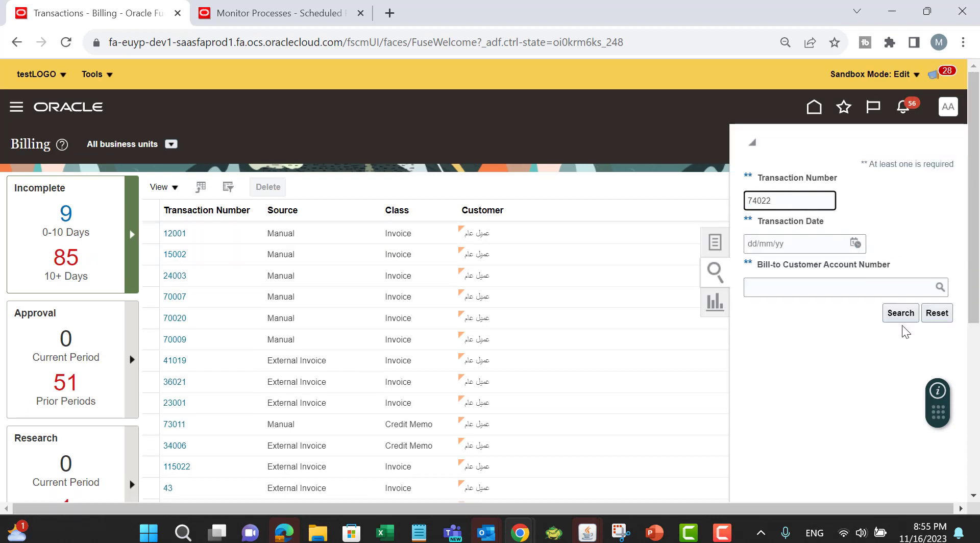
left_click(899, 252)
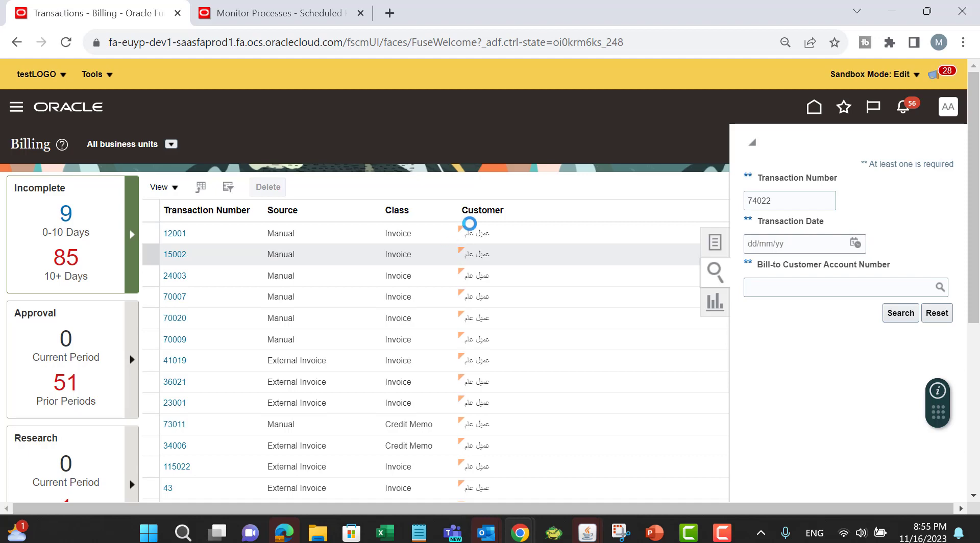
left_click(54, 292)
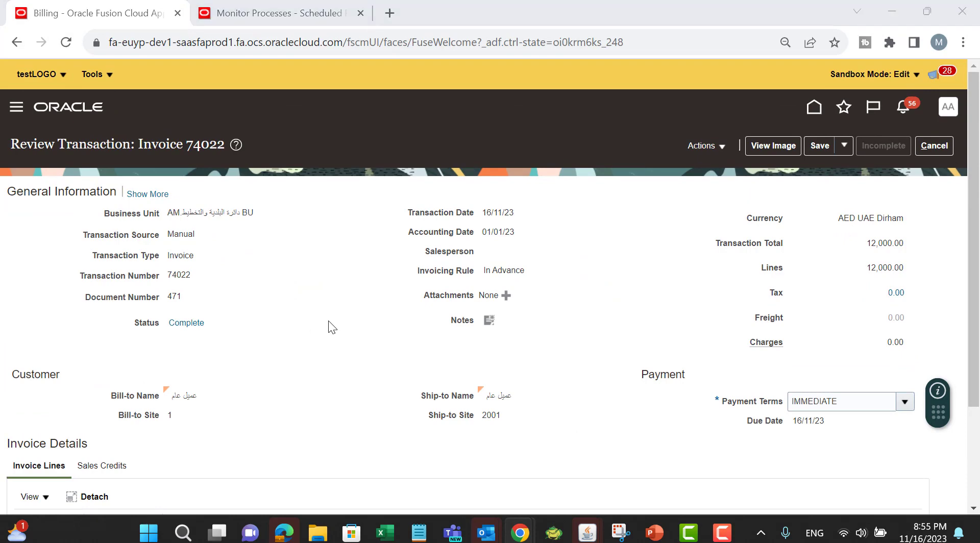
Step: In Excel, add a LIFO label in I18 with NOV and DEC listed beneath it in column J
key("alt+Tab")
scroll(704, 362, "down", 2)
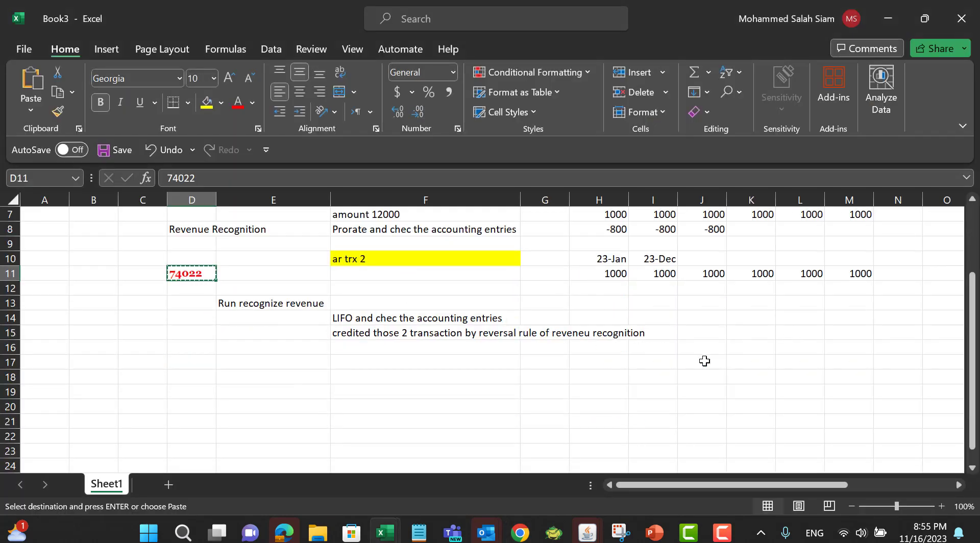
left_click(644, 376)
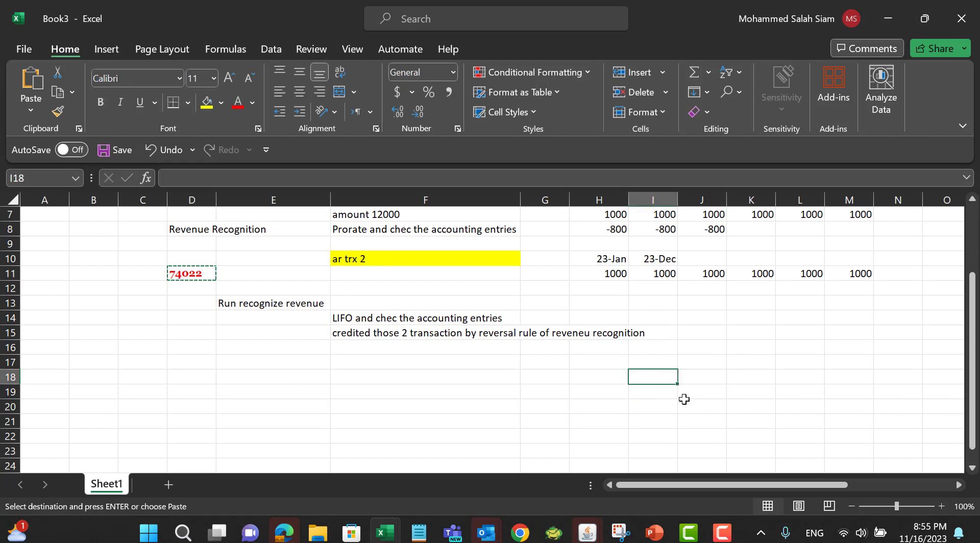
type("LIFO")
left_click(685, 397)
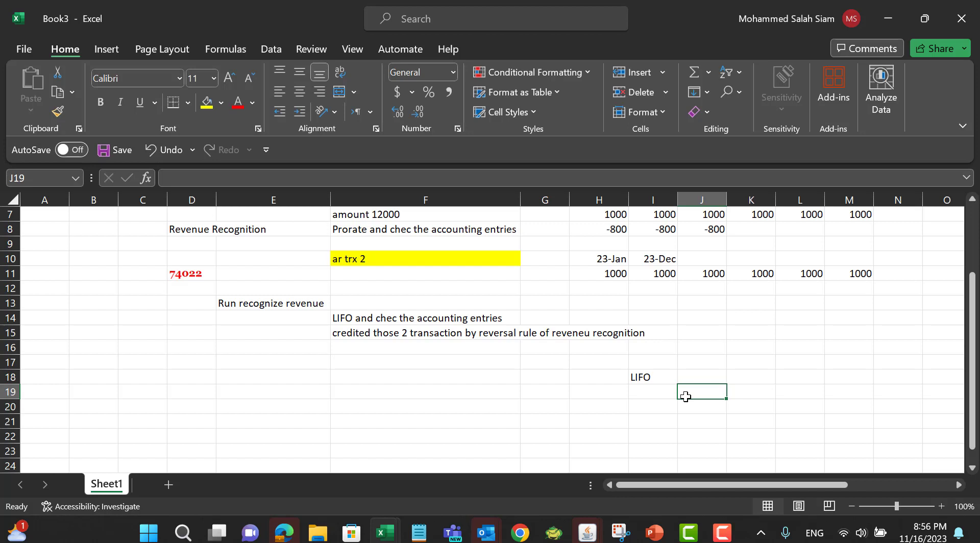
type("NOV")
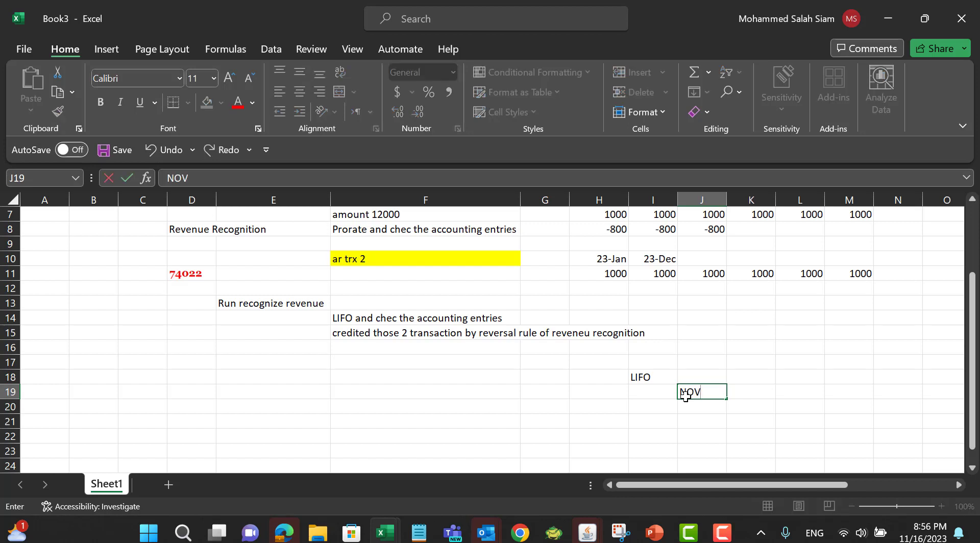
key("Return")
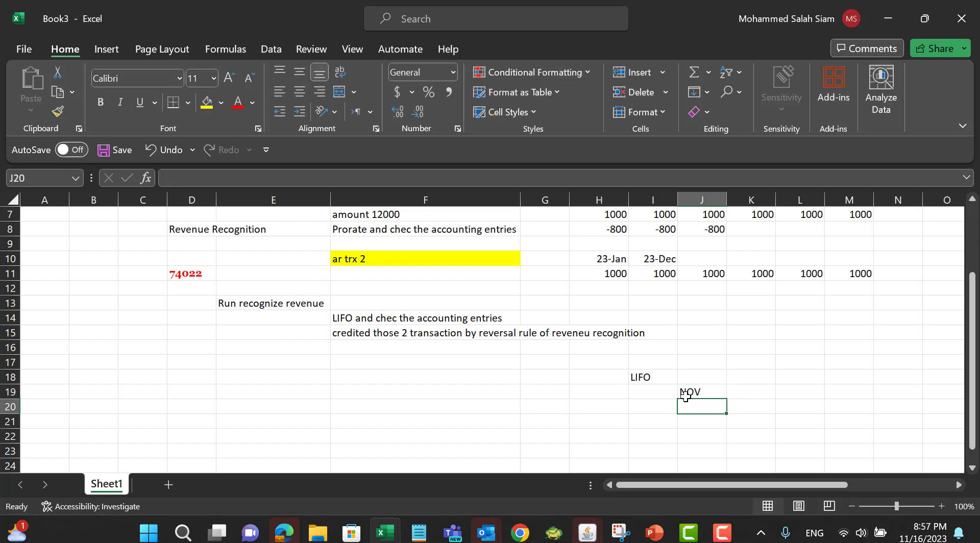
type("DEC")
left_click(685, 394)
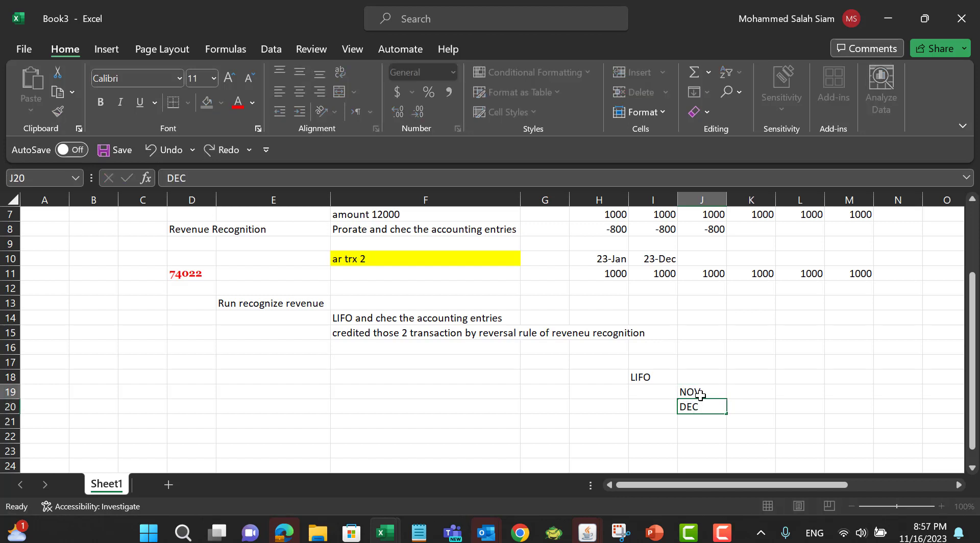
Step: Enter JAN in G19 and OCT in H19 on the LIFO row
left_click(603, 396)
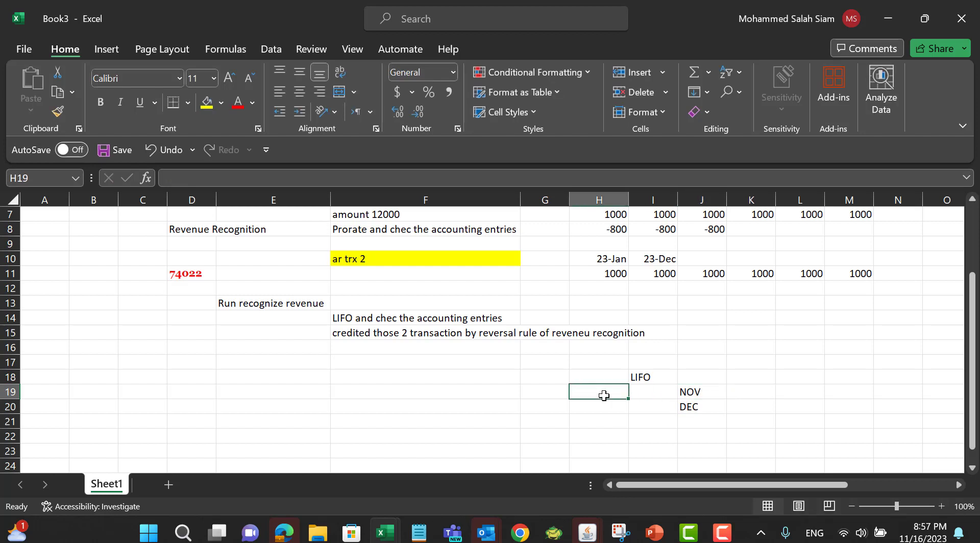
left_click(444, 392)
left_click(547, 396)
type("JAN")
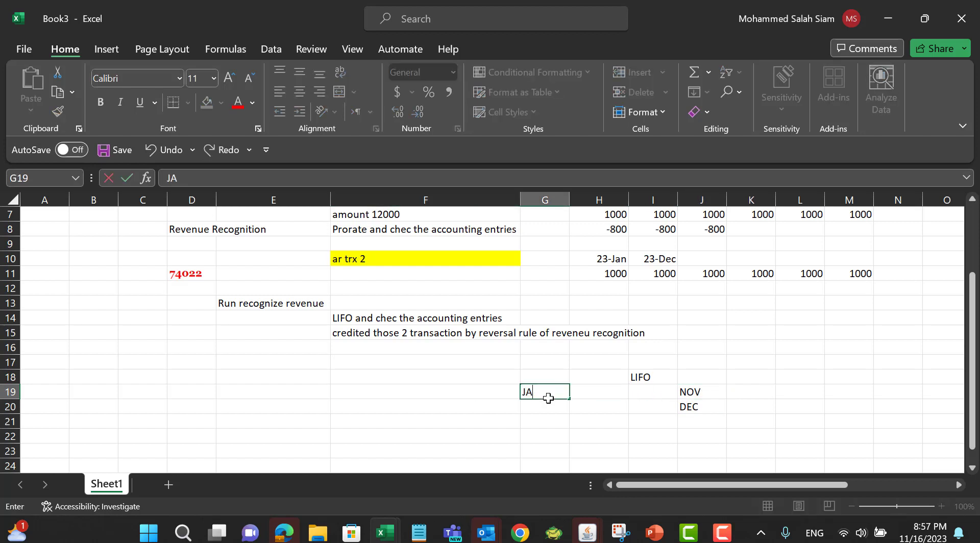
key("Tab")
type("OCT")
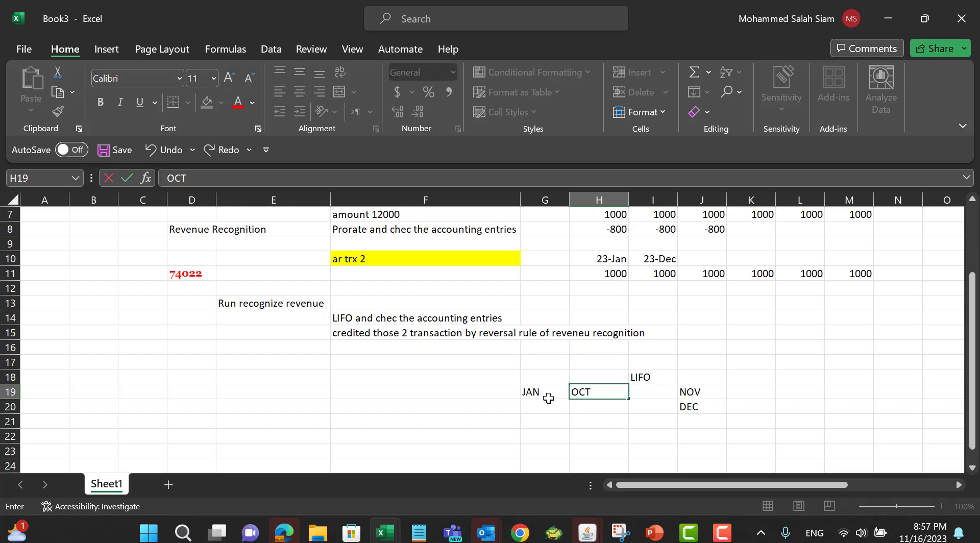
left_click(549, 409)
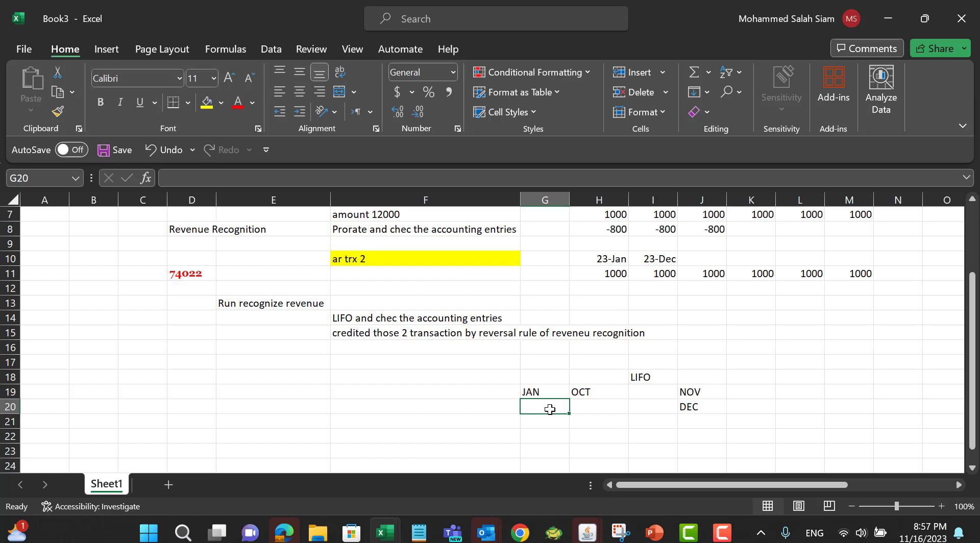
Step: Enter 1000 next to NOV and DEC in K19 and K20
mouse_move(704, 395)
left_mouse_down()
mouse_move(705, 418)
mouse_move(709, 404)
left_mouse_up()
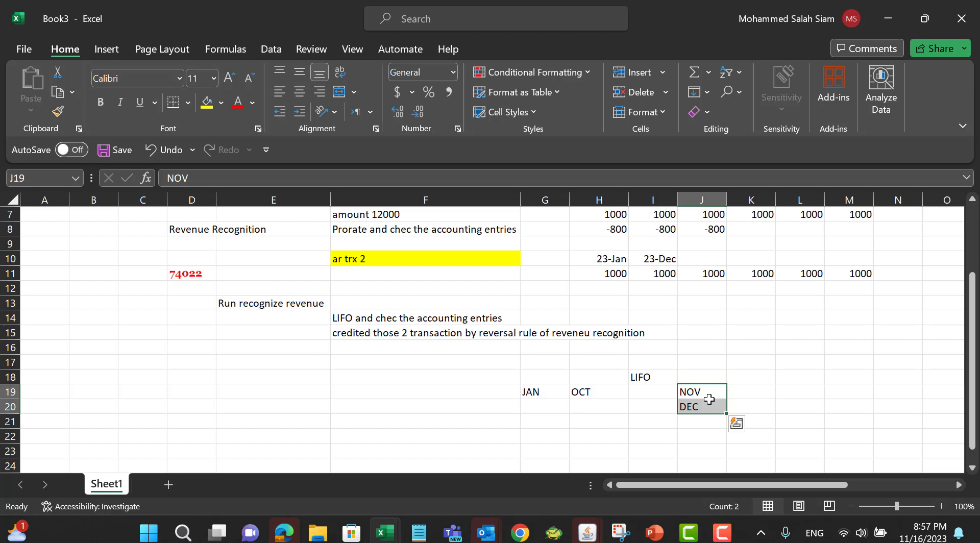
left_click_drag(551, 391, 575, 390)
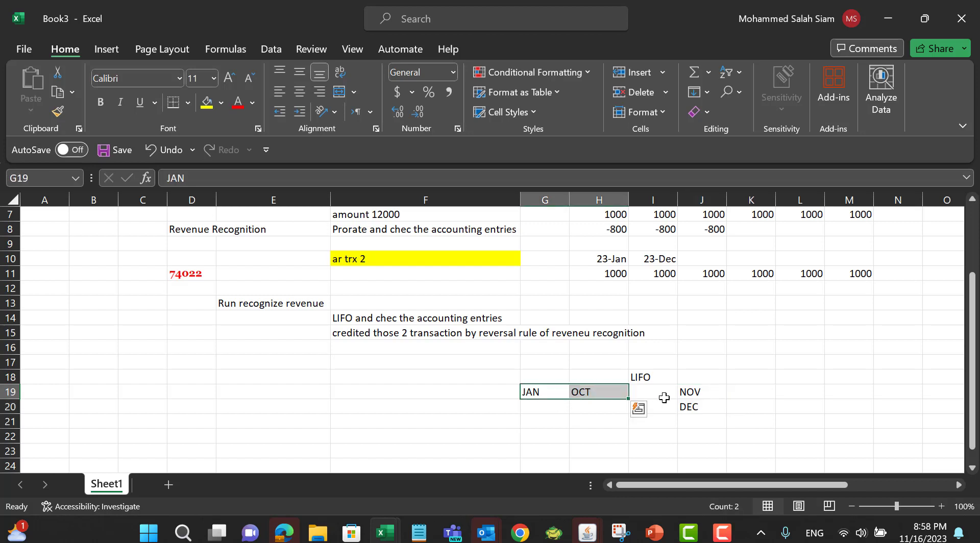
left_click_drag(691, 393, 698, 412)
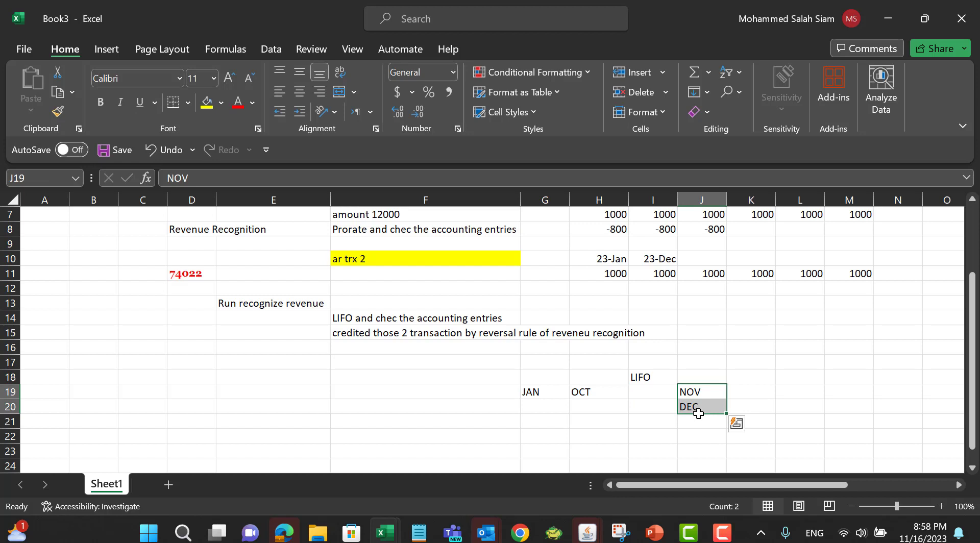
left_click(754, 393)
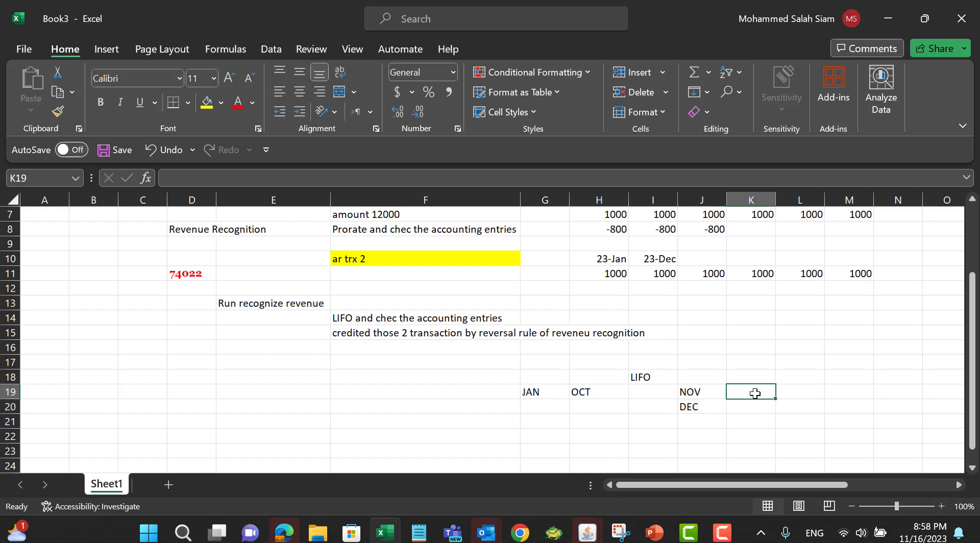
type("1000")
key("Tab")
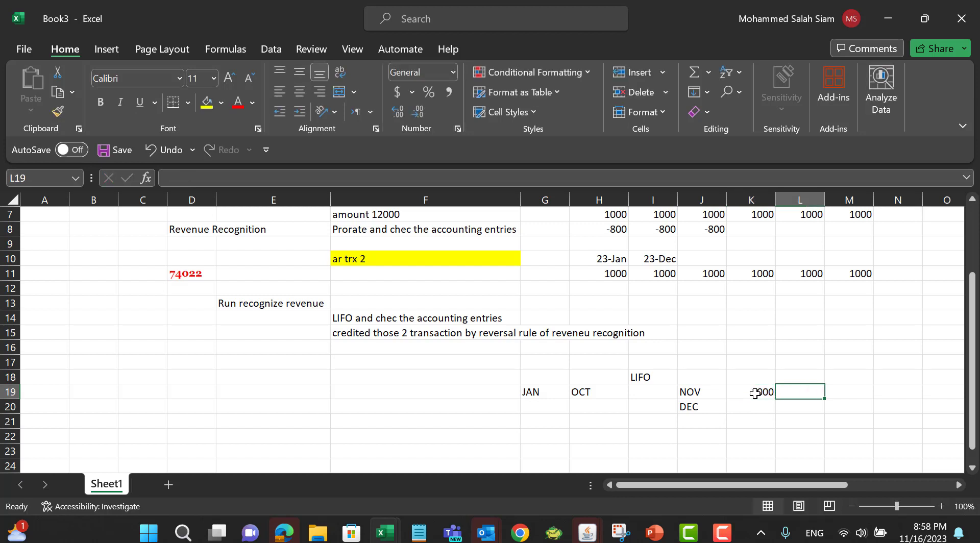
left_click(752, 408)
type("1000")
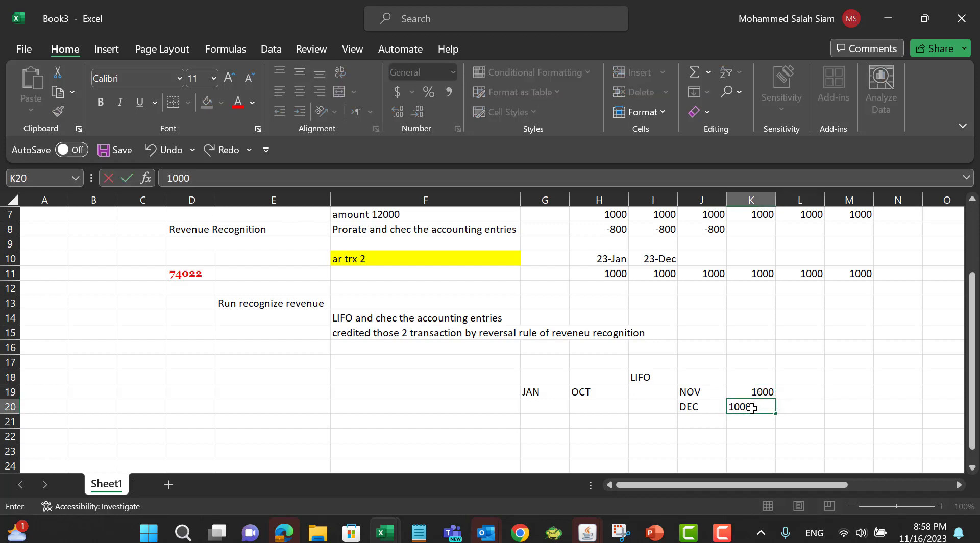
left_click(587, 389)
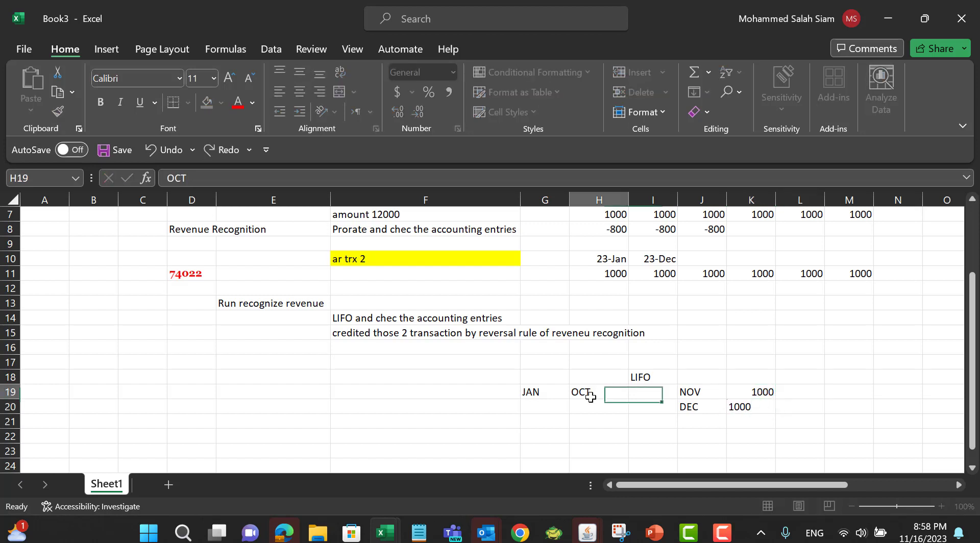
Step: Label G17 as 10 MONTHS and enter 10000 in I17
left_click(537, 364)
type("10")
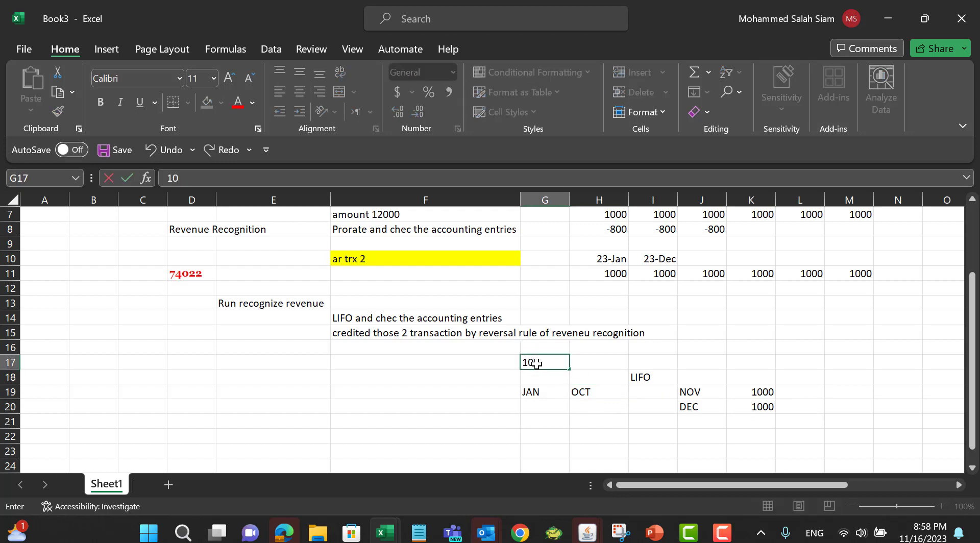
type(" MONTHS")
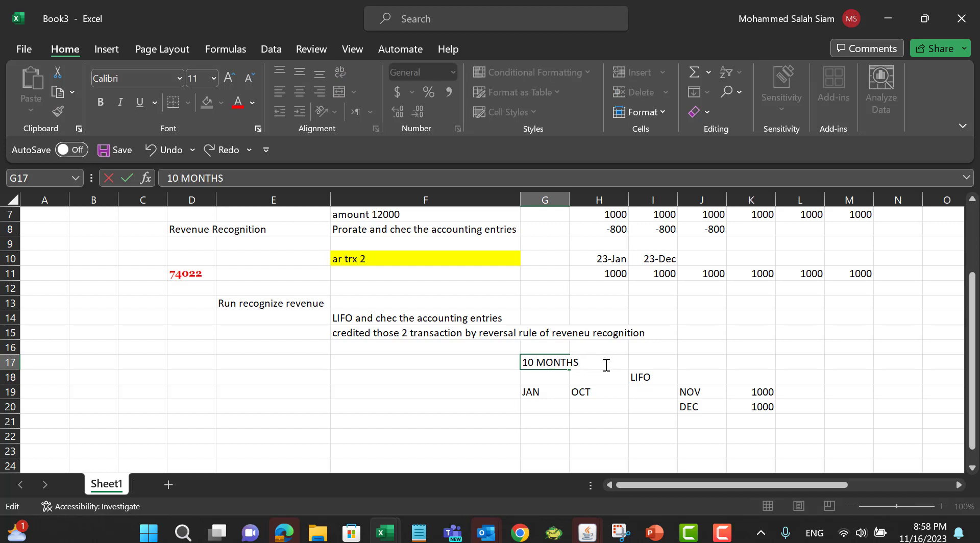
left_click(633, 361)
type("10000")
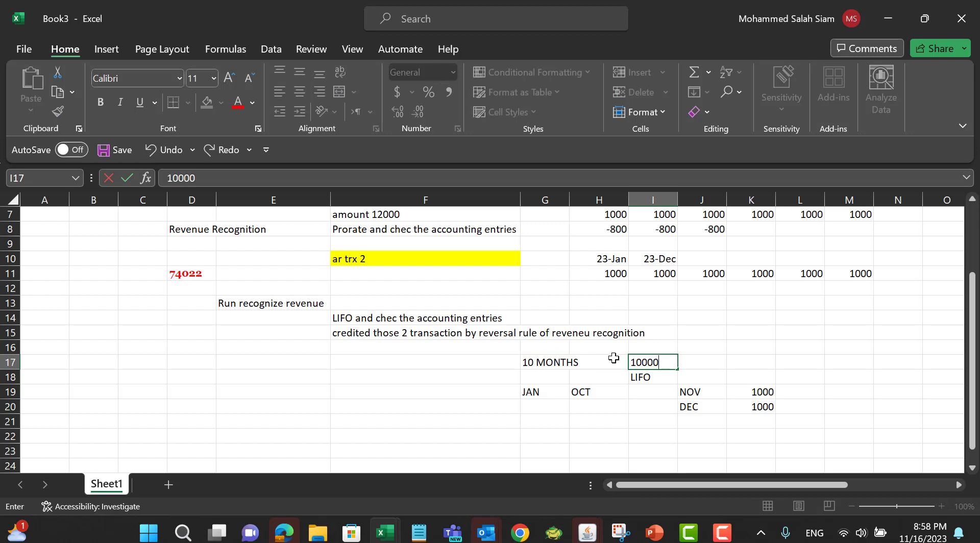
left_click(839, 391)
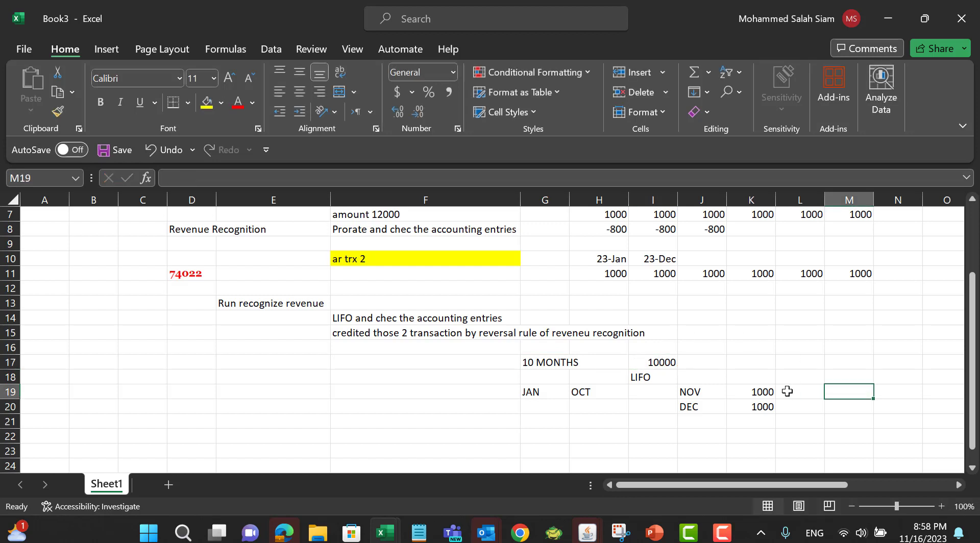
Step: Enter -2000 in L18 and -1000 in both L19 and L20 as the LIFO reversal amounts
left_click(766, 392)
left_click_drag(767, 396, 768, 405)
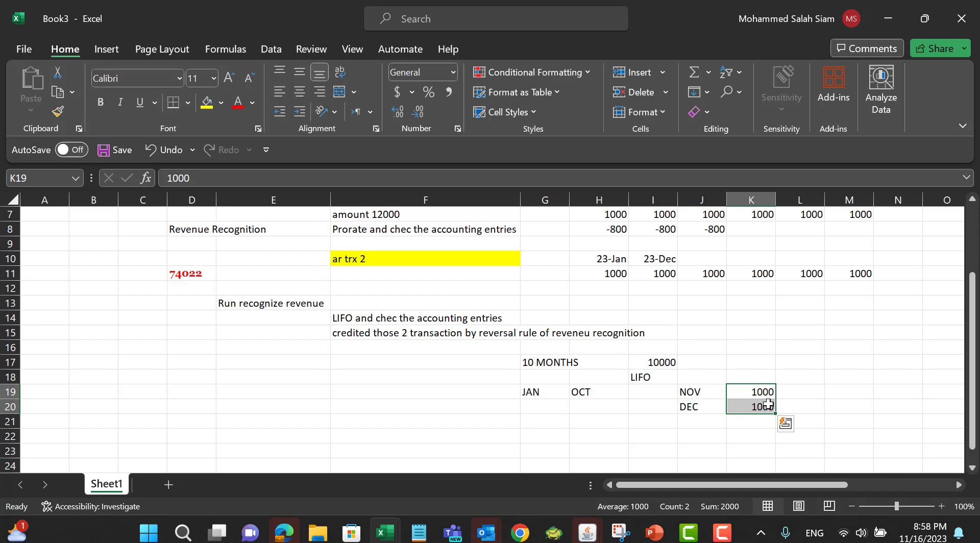
left_click(654, 382)
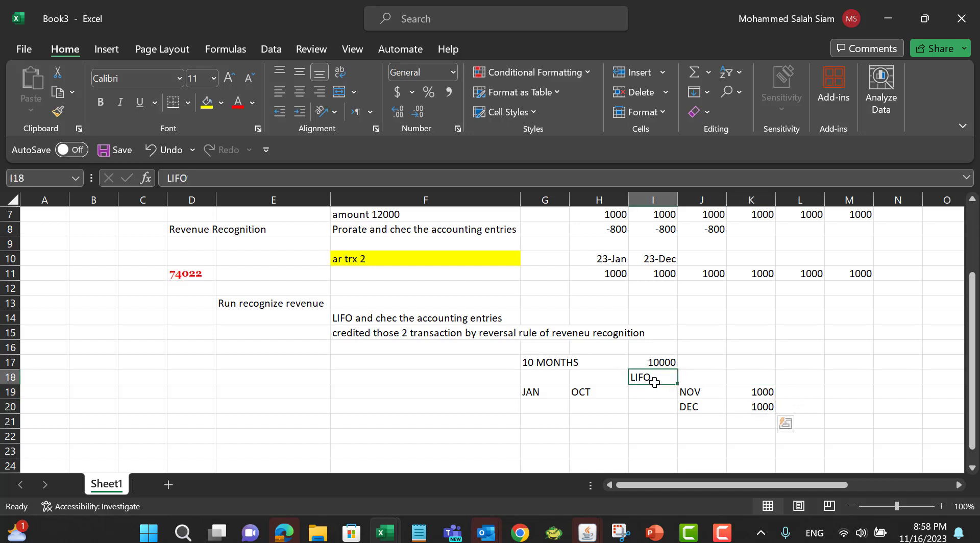
left_click(794, 378)
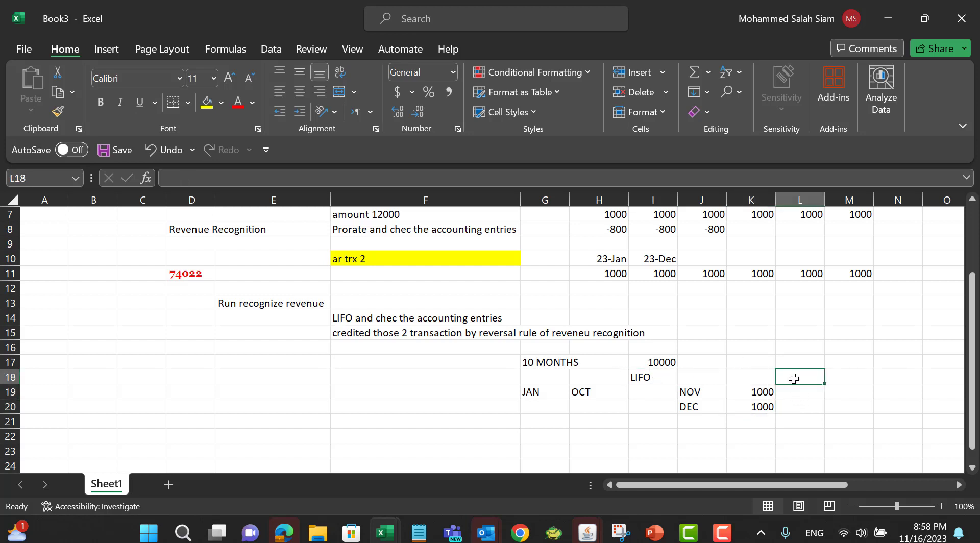
type("-2000")
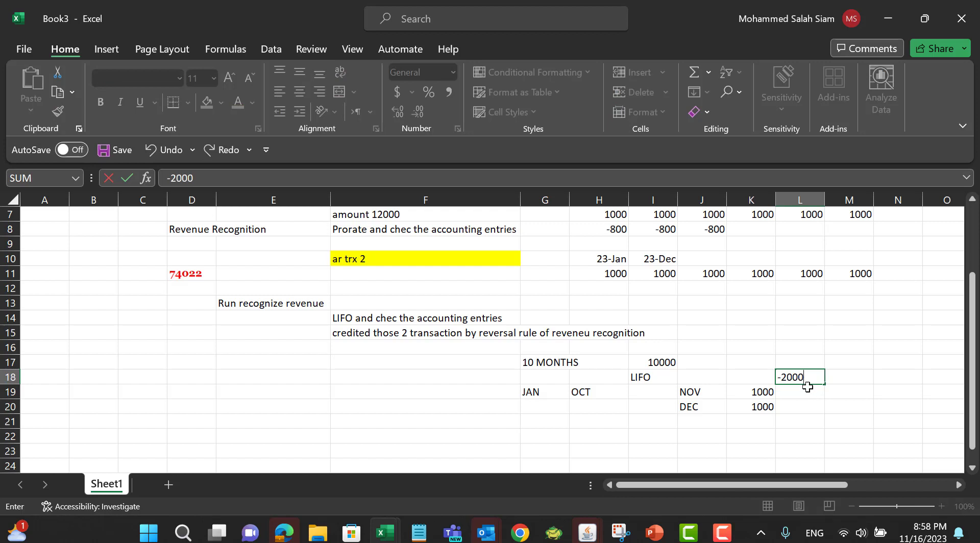
key("Return")
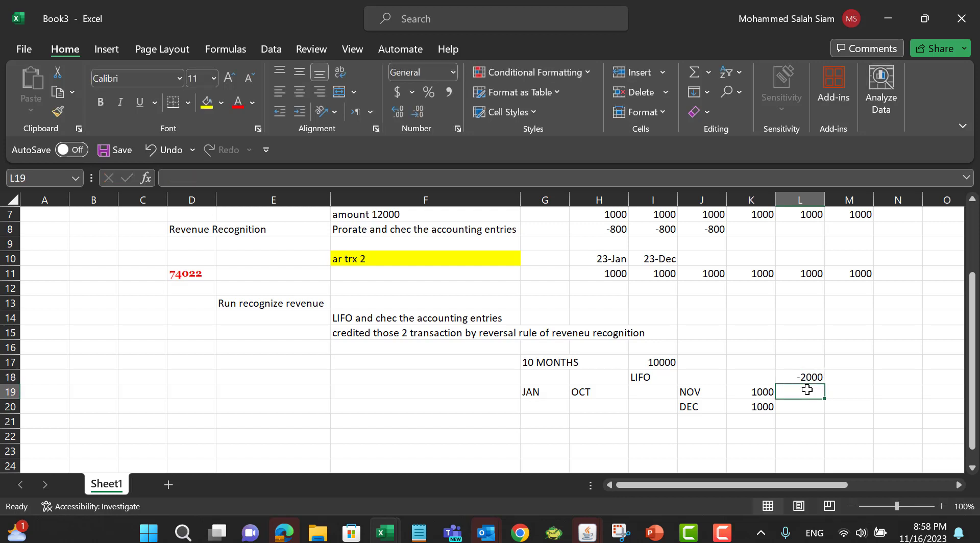
type("-1000")
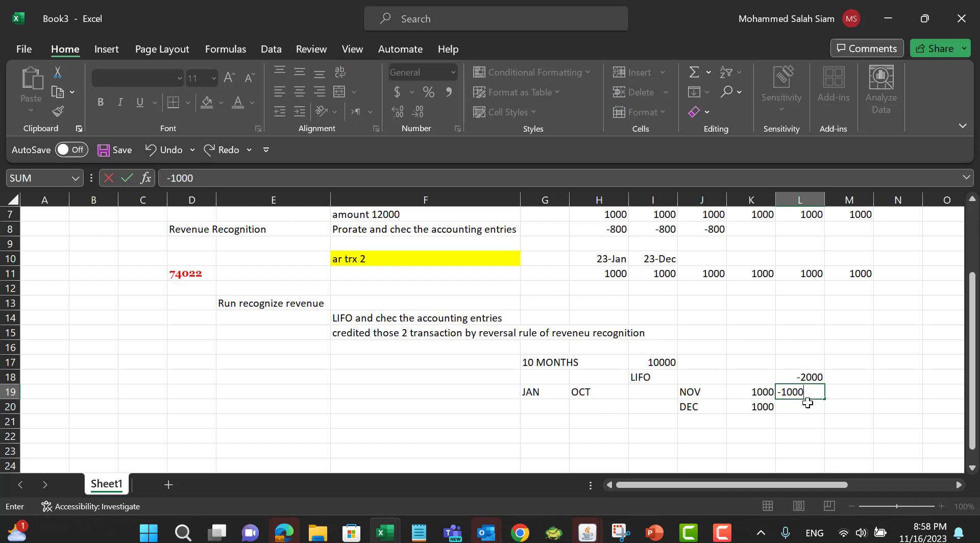
left_click(808, 403)
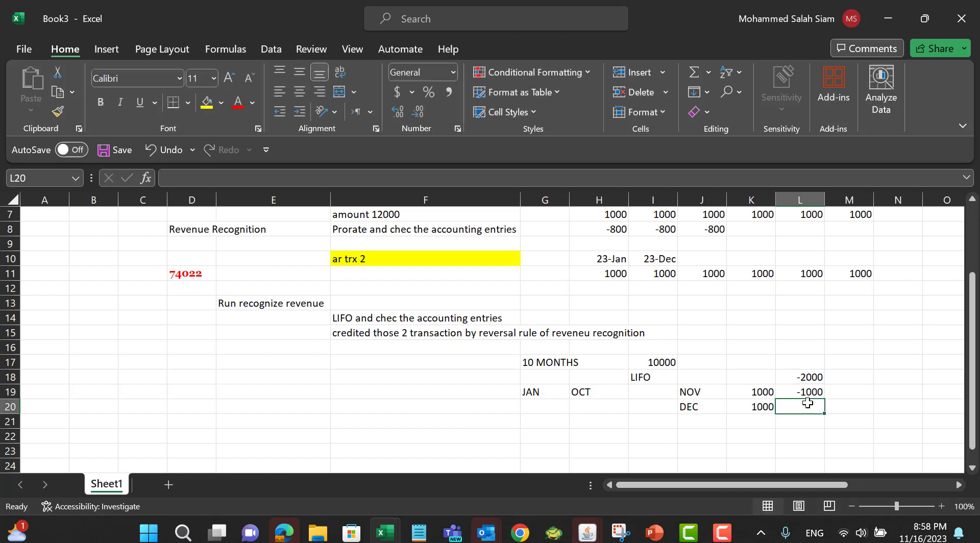
type("-1000")
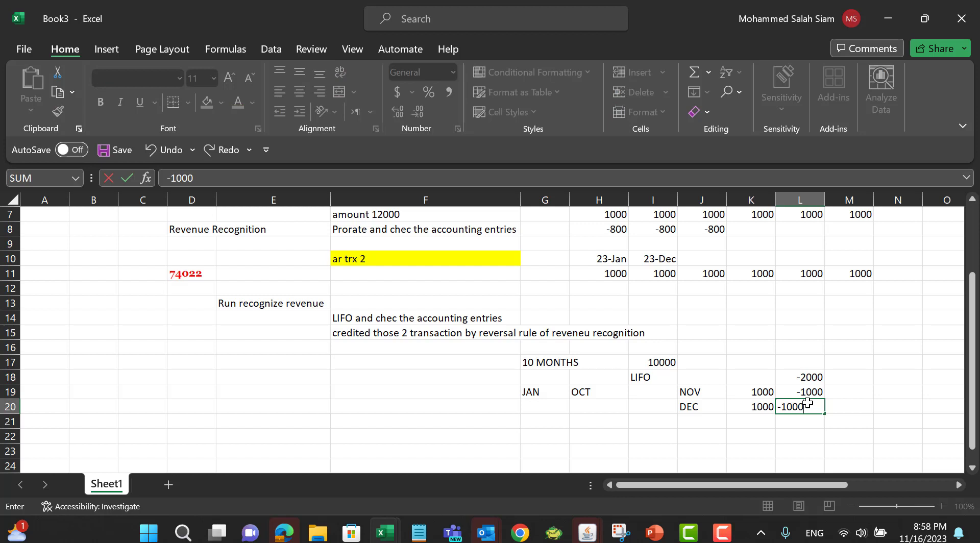
left_click(867, 384)
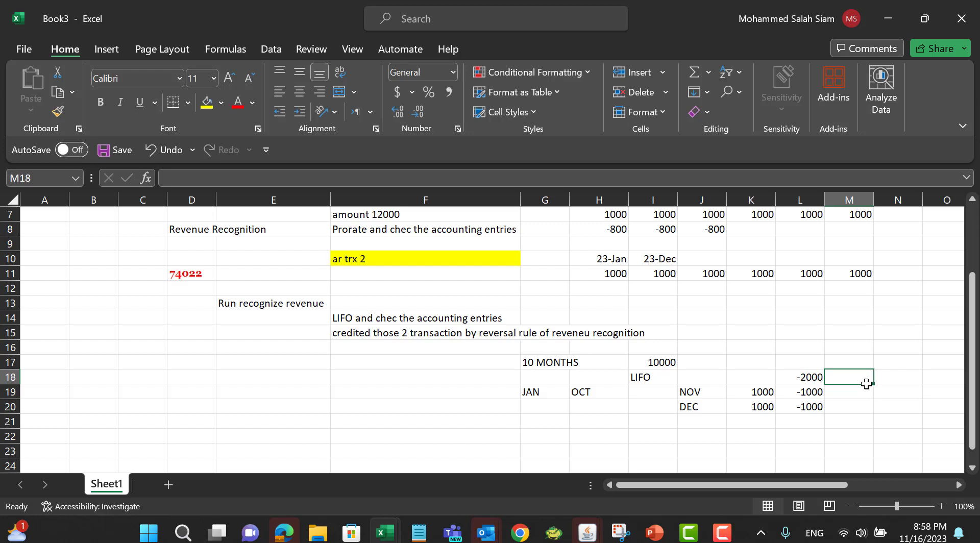
left_click(698, 220)
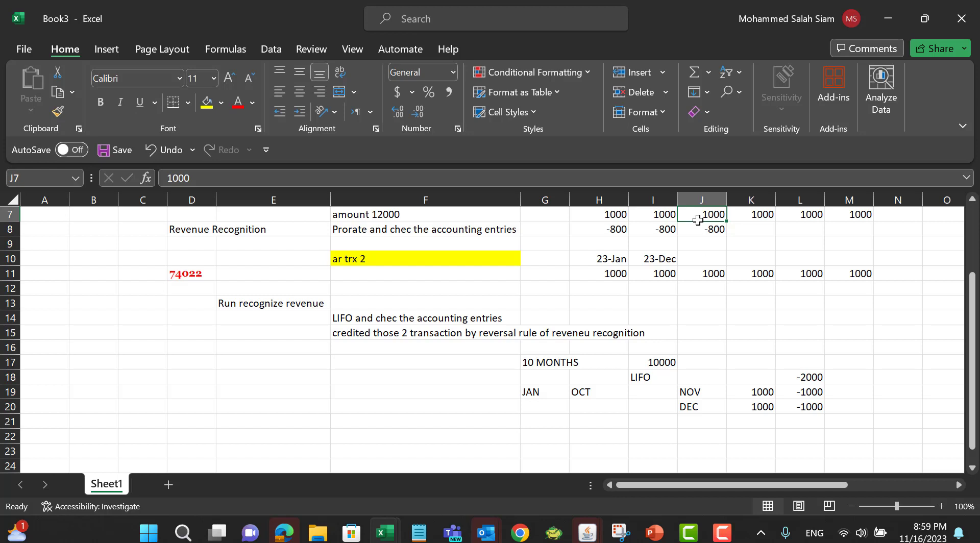
left_click(348, 236)
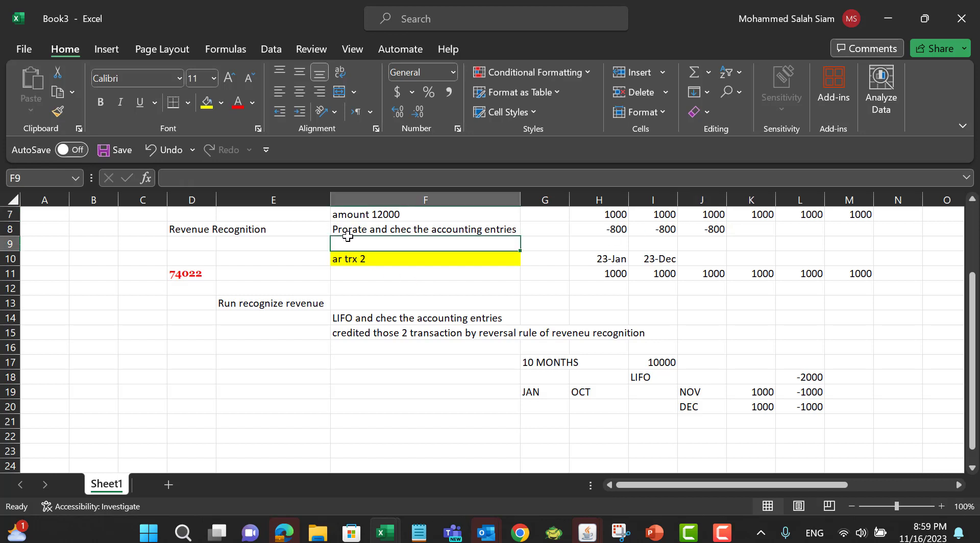
left_click(561, 371)
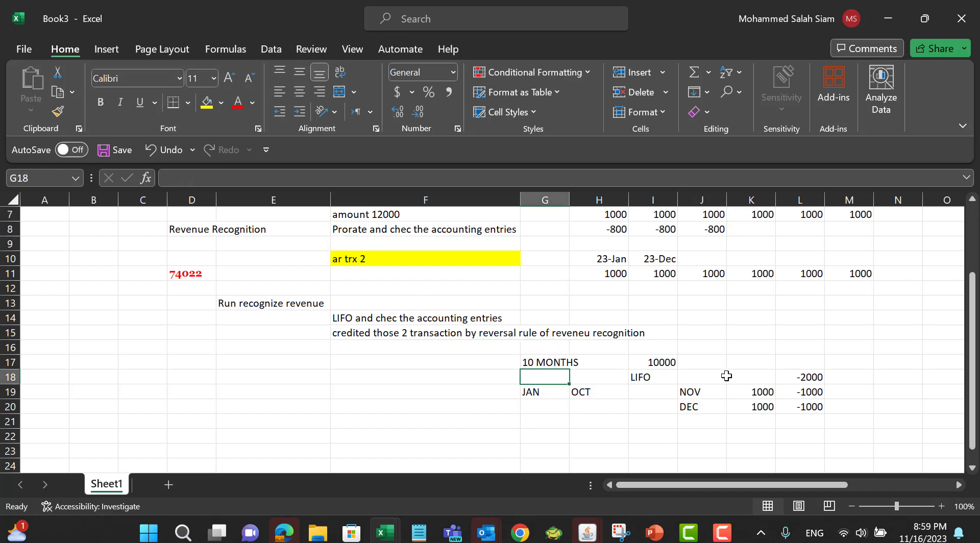
left_click_drag(700, 393, 700, 410)
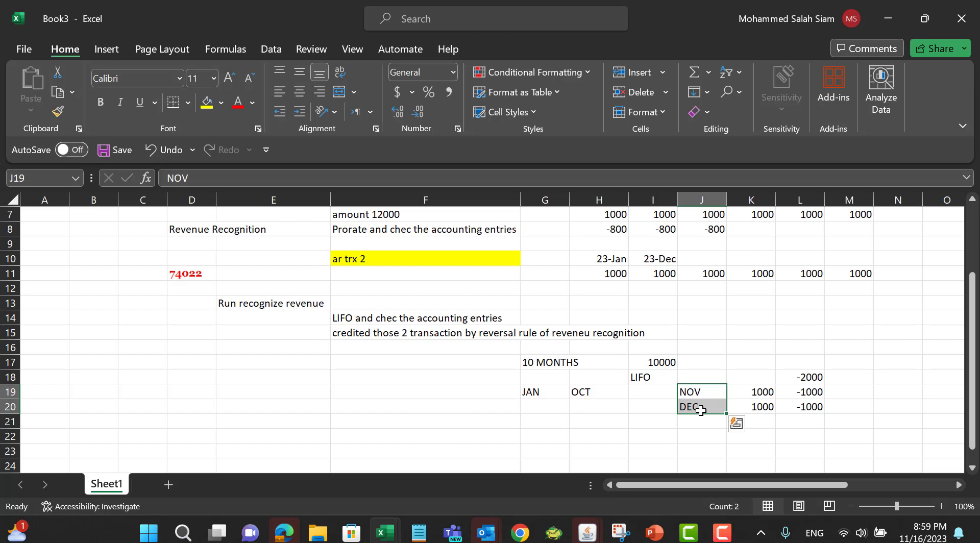
Step: Switch to the browser and start a credit transaction for invoice 74022
key("alt+Tab")
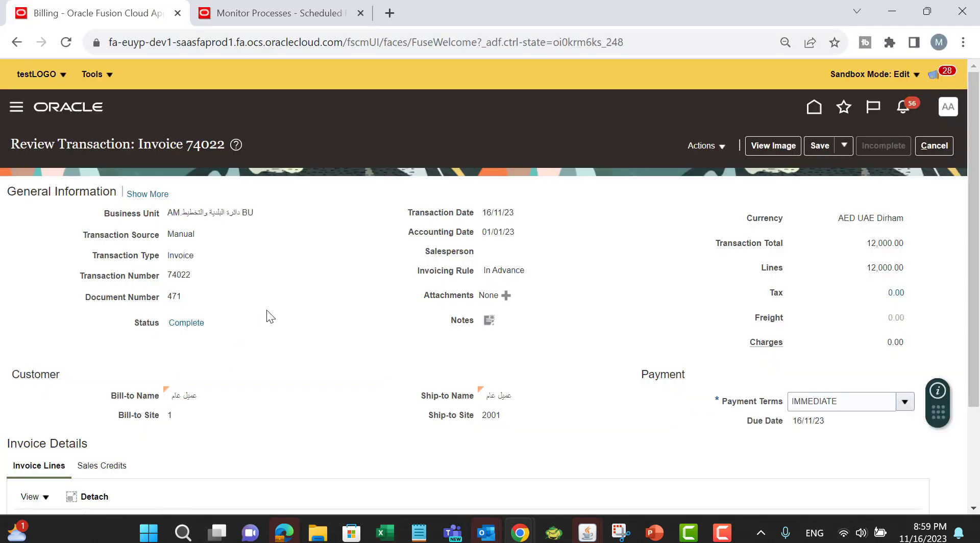
scroll(281, 296, "down", 3)
scroll(616, 250, "up", 2)
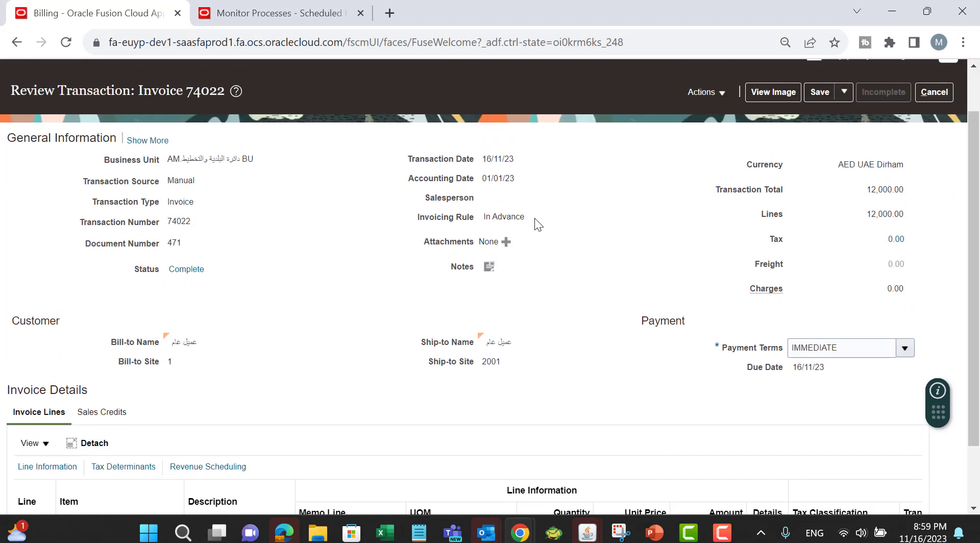
scroll(545, 261, "down", 2)
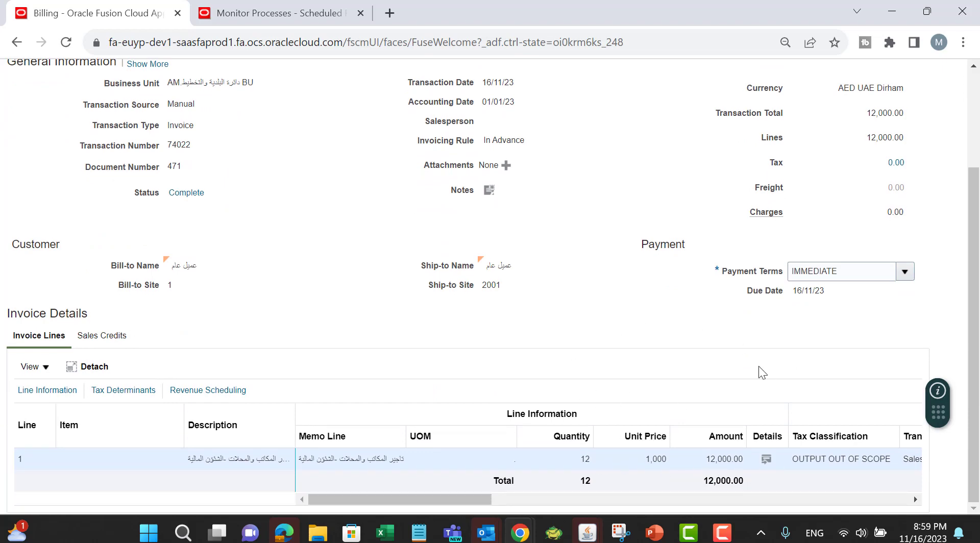
scroll(727, 324, "up", 3)
left_click(714, 148)
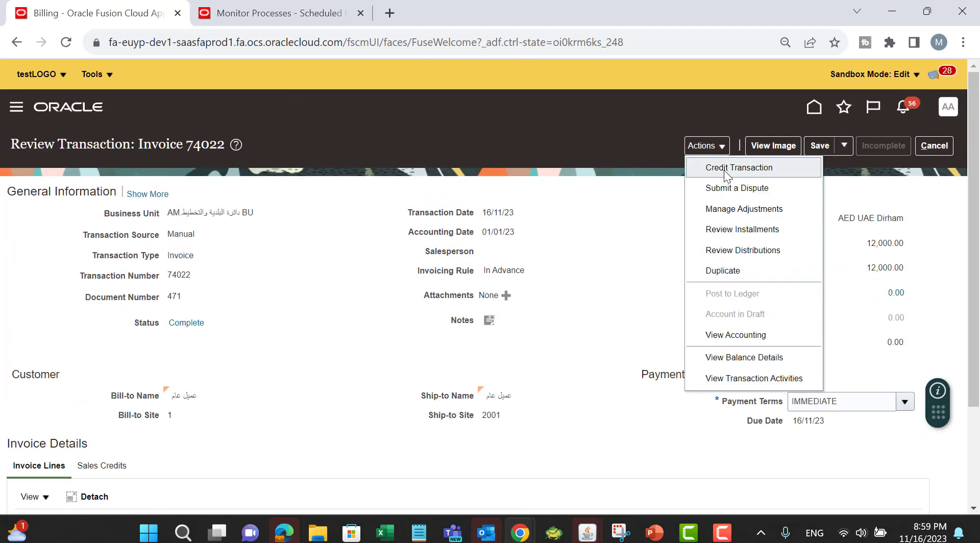
left_click(723, 170)
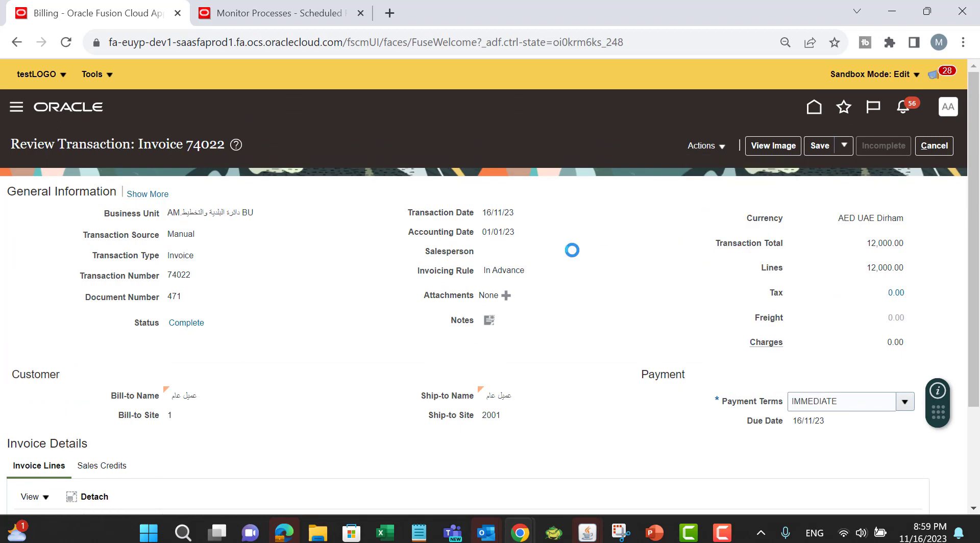
Step: Set the credit memo's Revenue Reversal Rule to LIFO
scroll(714, 255, "down", 2)
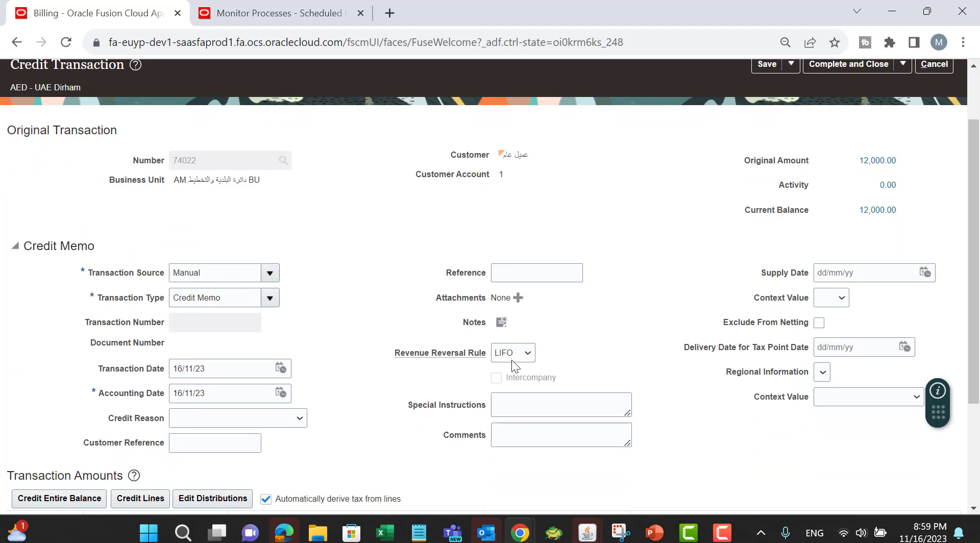
left_click(528, 355)
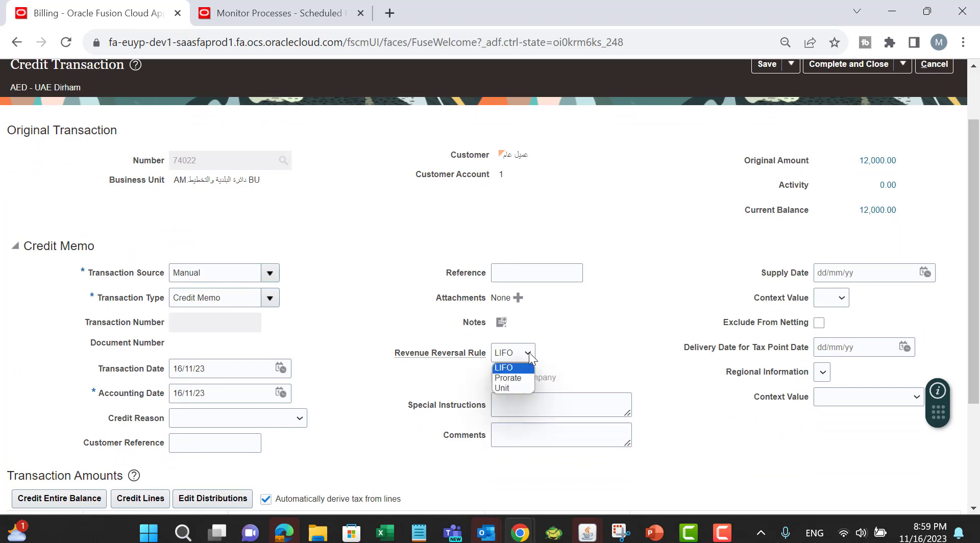
left_click(504, 368)
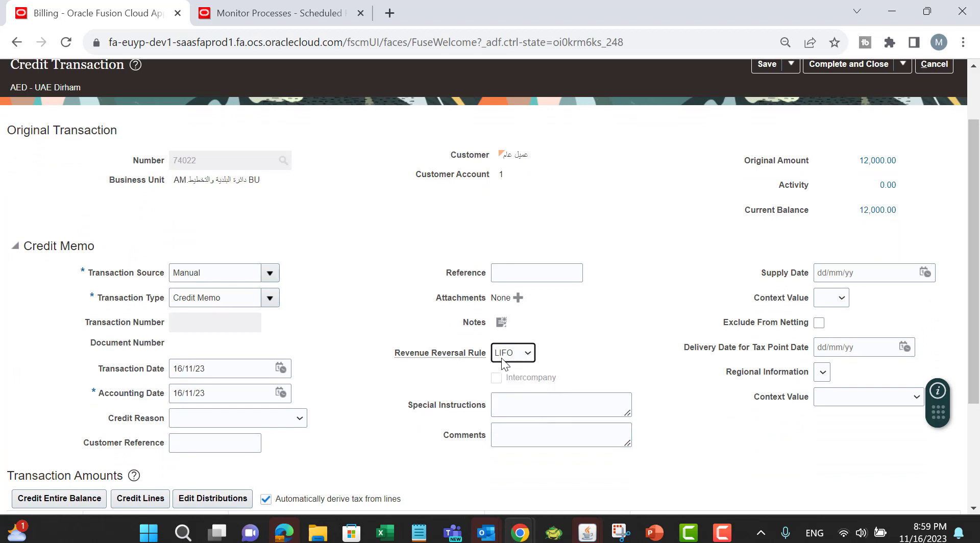
Step: Enter a credit amount of 2000 on the Line row of the transaction amounts
scroll(648, 296, "down", 3)
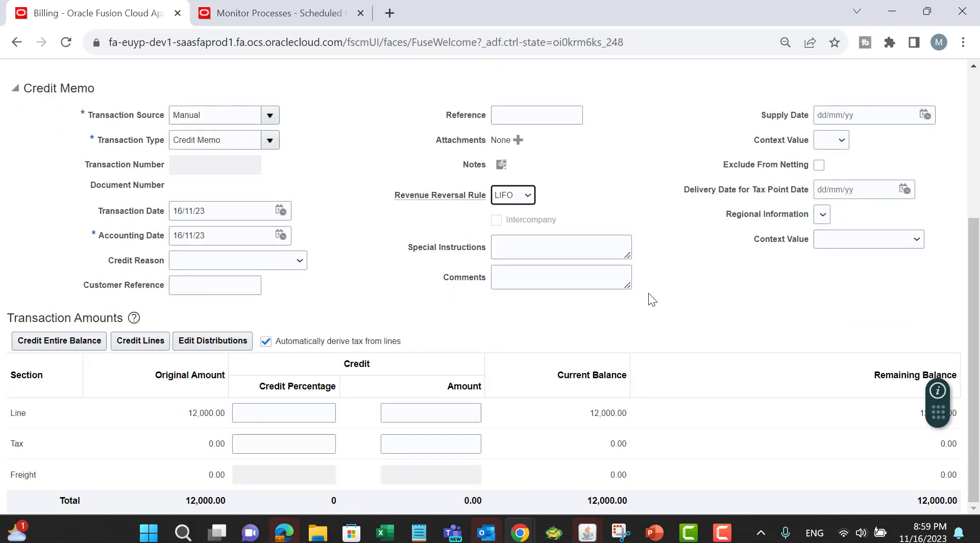
left_click(317, 415)
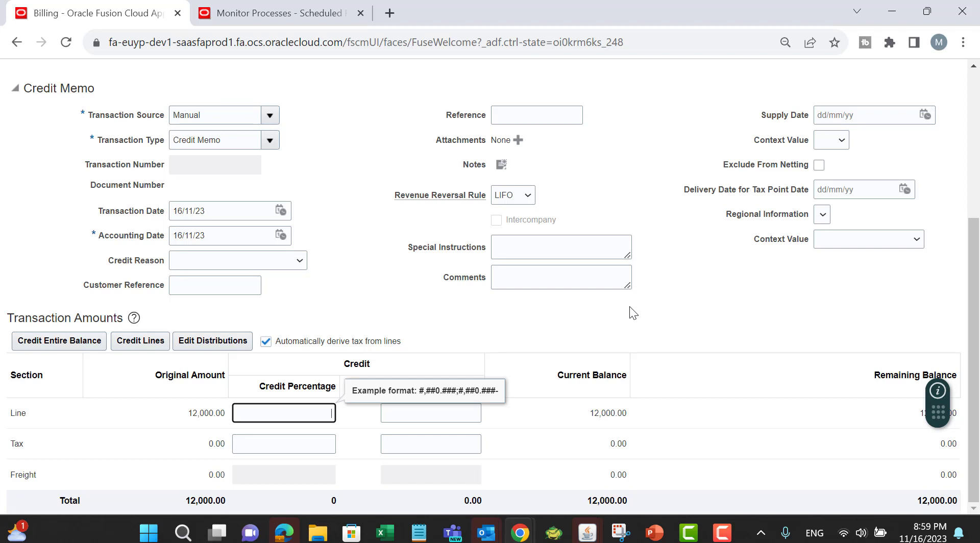
left_click(445, 410)
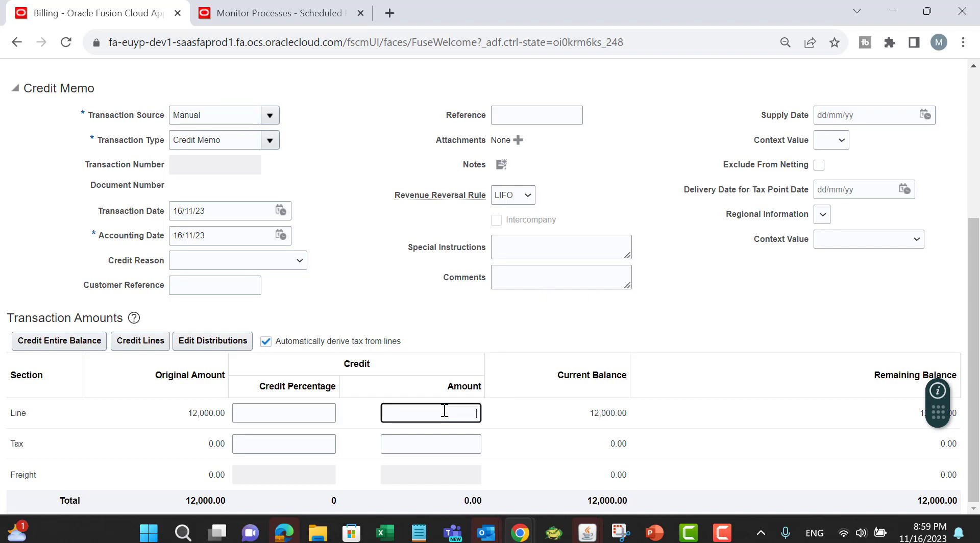
left_click(326, 416)
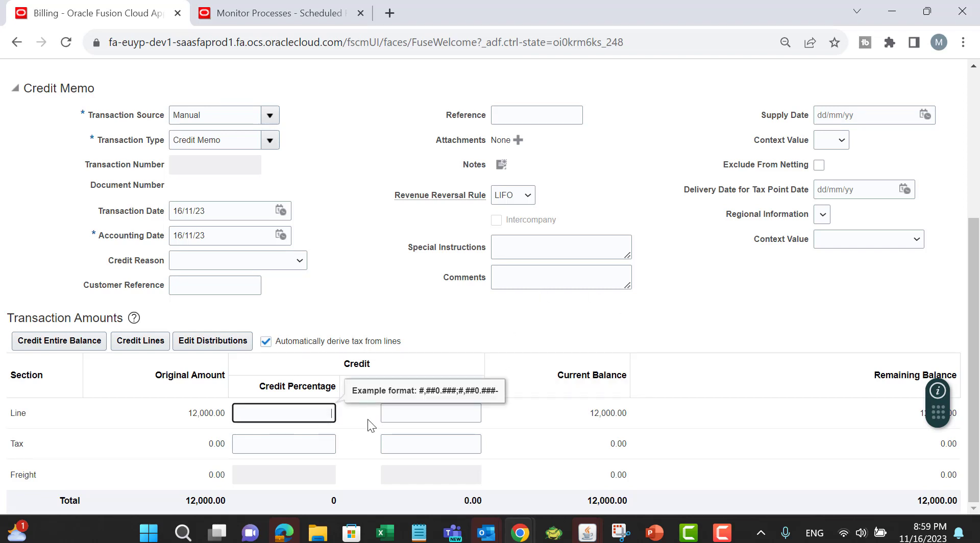
left_click(403, 416)
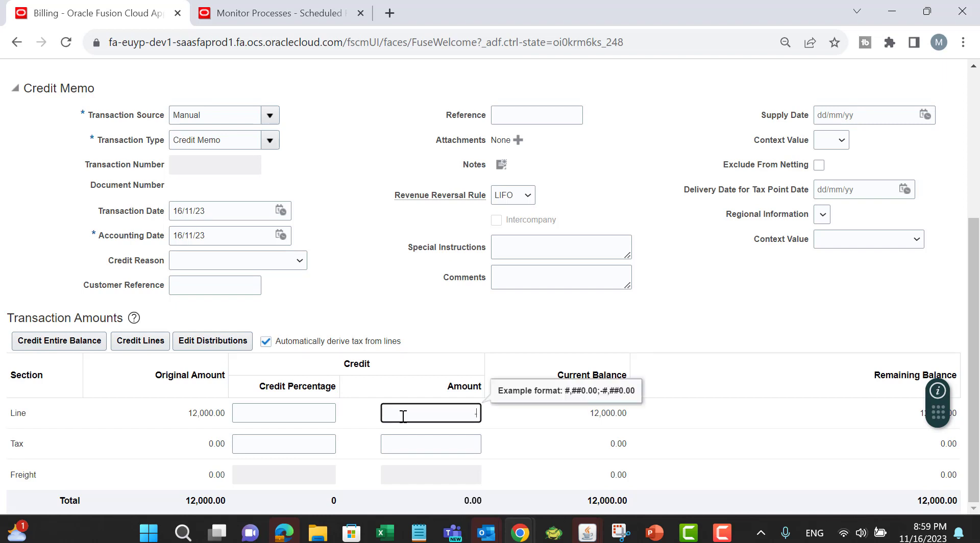
type("2000")
key("Tab")
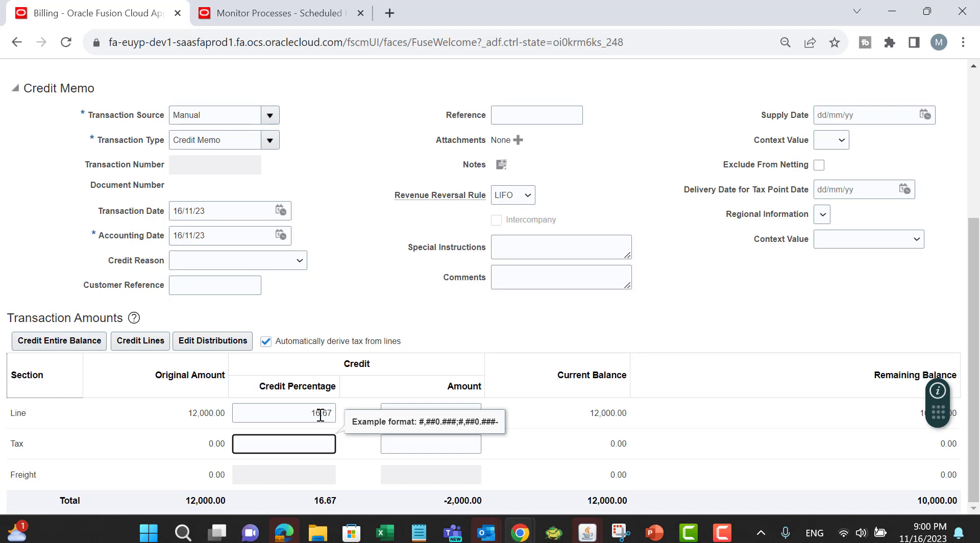
left_click(393, 279)
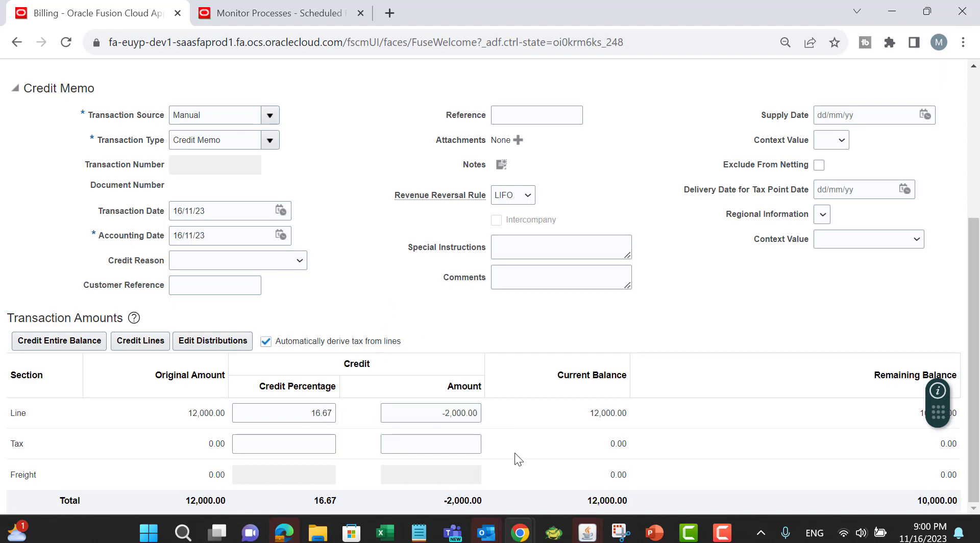
Step: Save the credit memo, then complete it and open it for review
scroll(737, 338, "up", 5)
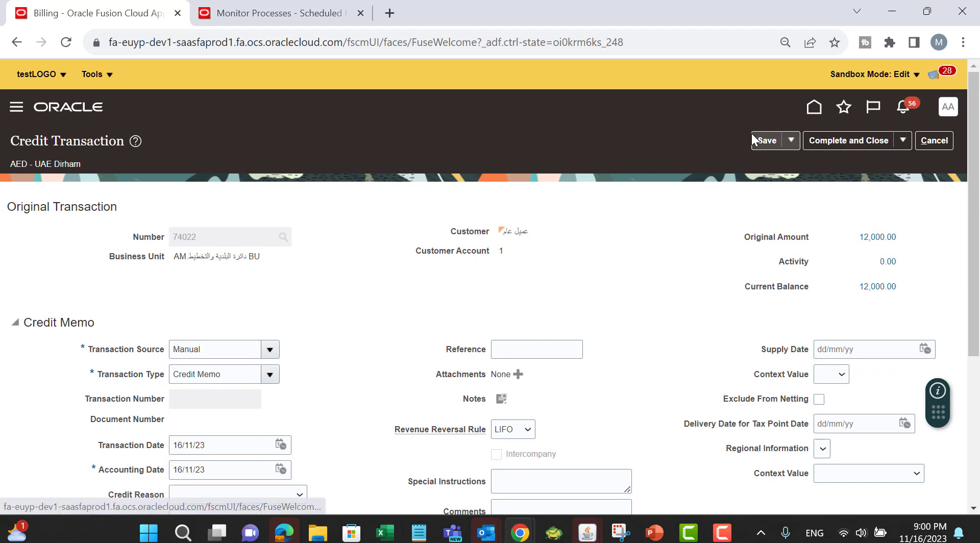
left_click(754, 137)
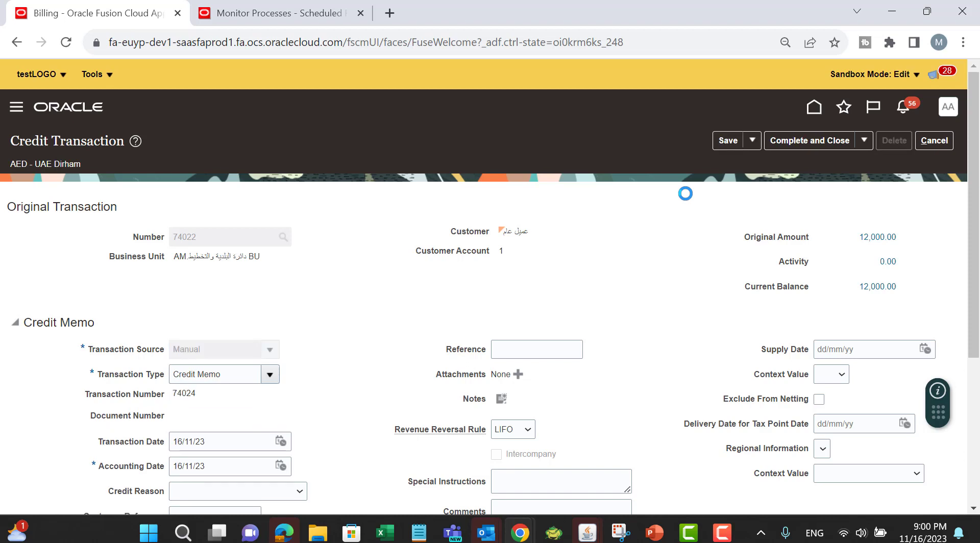
left_click(864, 140)
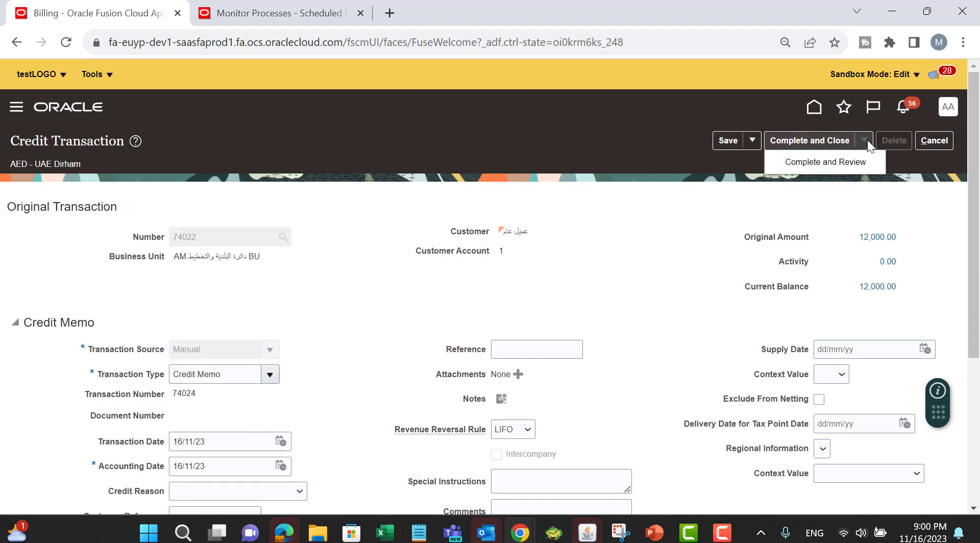
left_click(822, 162)
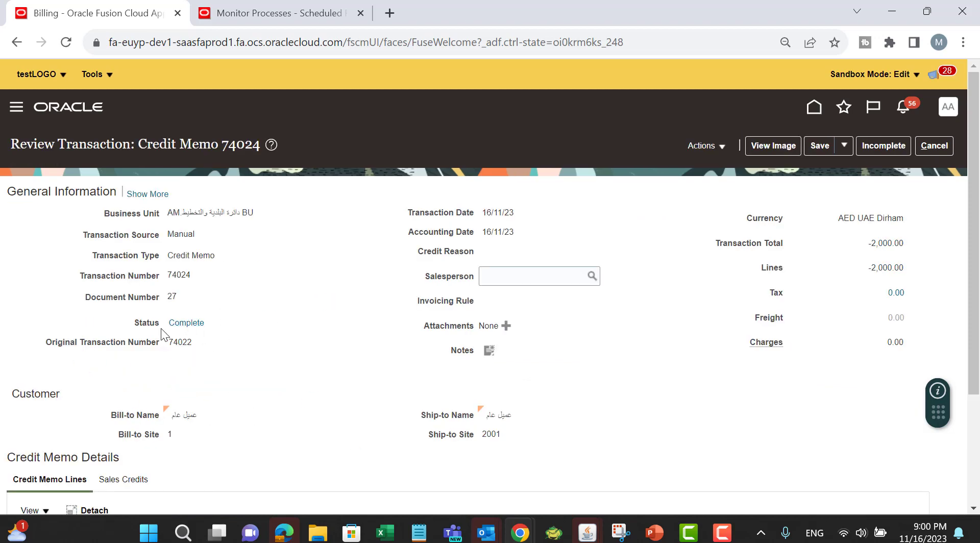
Step: Post the credit memo to the ledger and review its accounting lines in a detached table
left_click(704, 146)
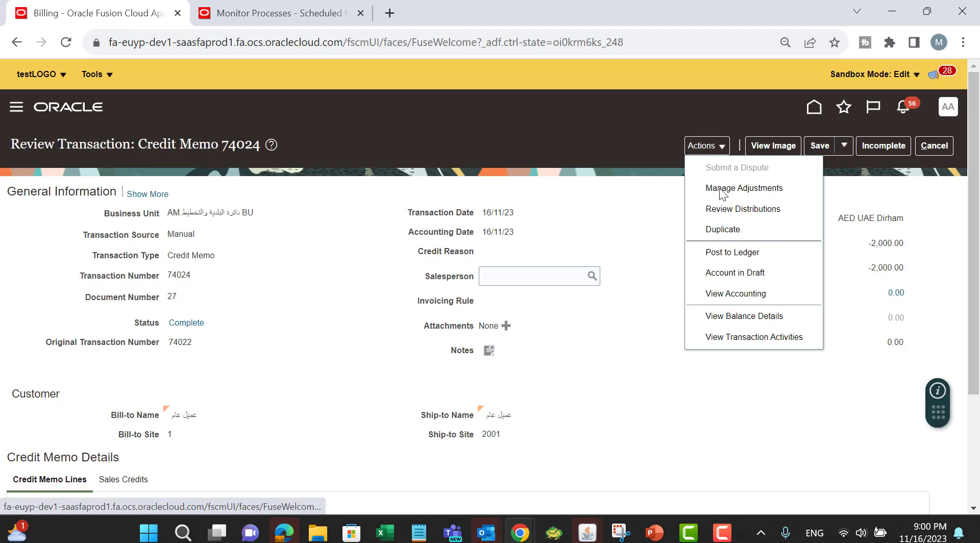
left_click(733, 256)
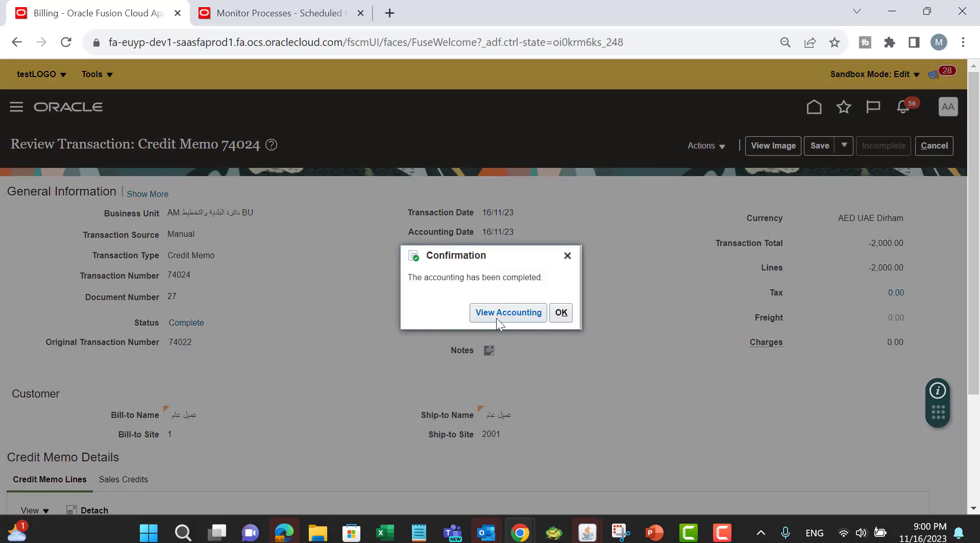
left_click(496, 313)
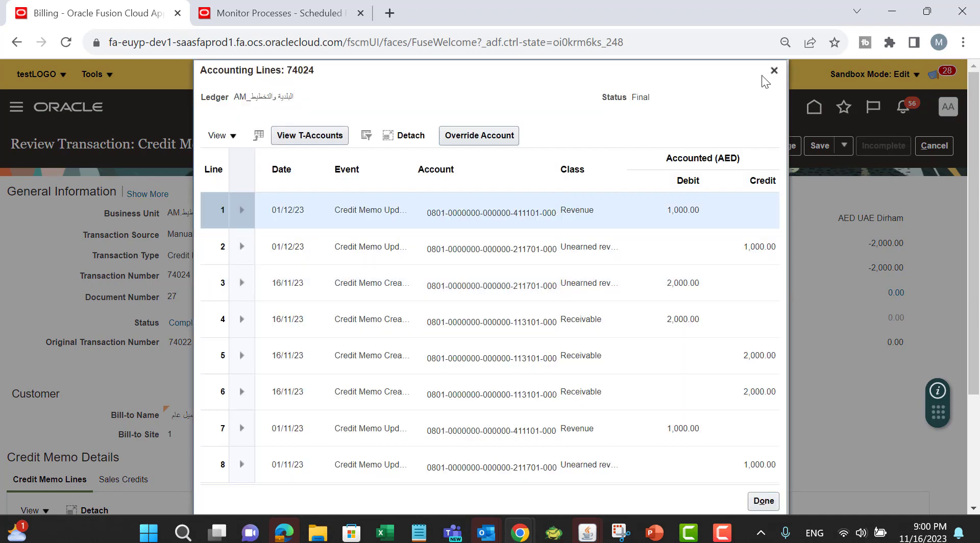
left_click(410, 137)
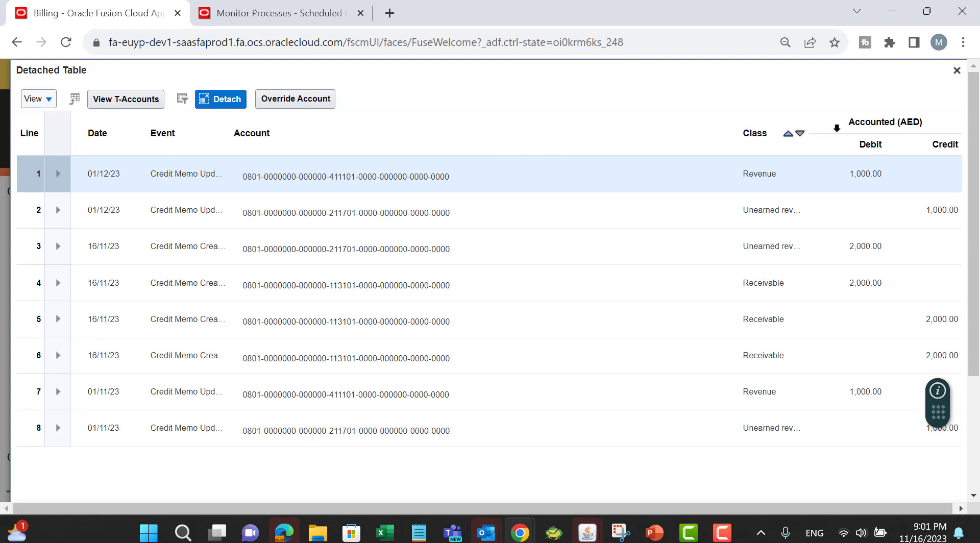
left_click(957, 71)
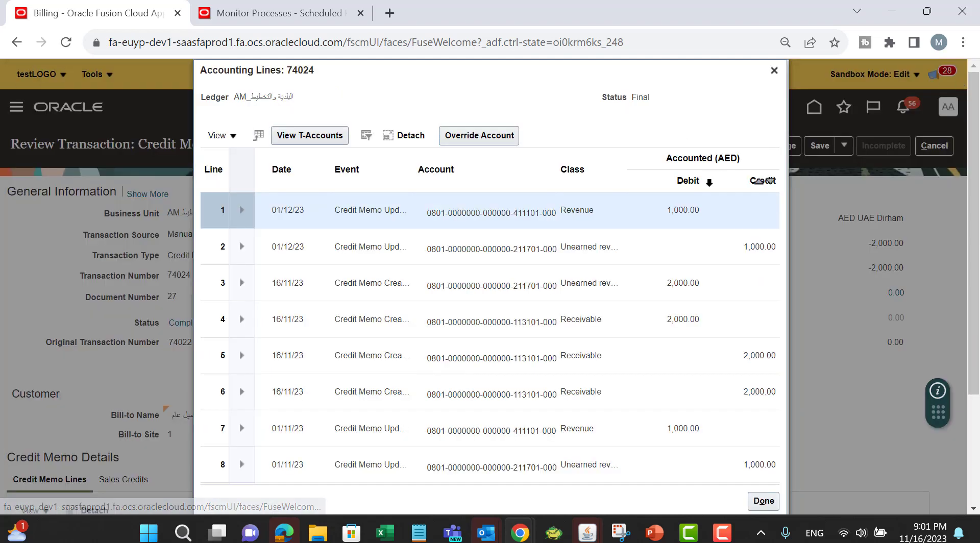
left_click(773, 71)
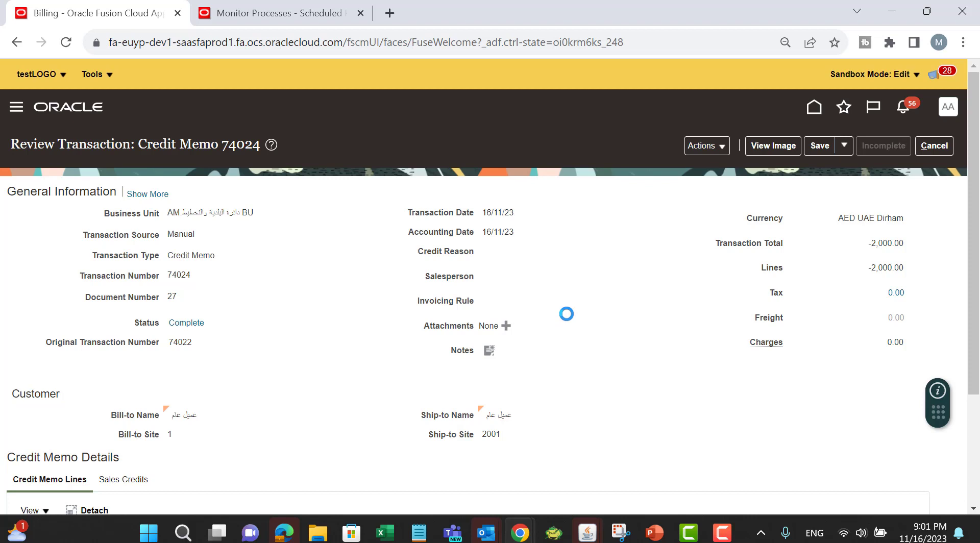
Step: Switch to PowerPoint and present the Revenue Reversal Rules slide as a slide show
key("alt+Tab")
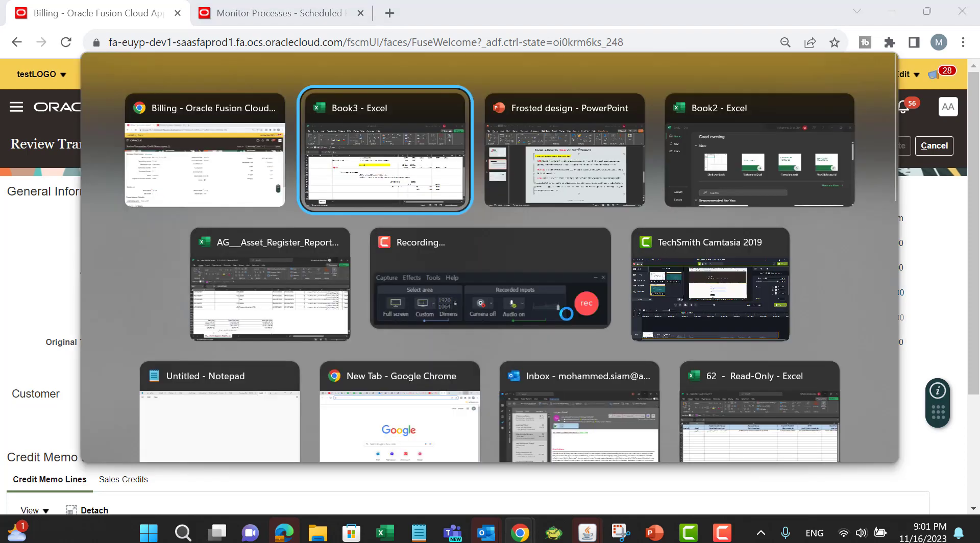
key("alt+Tab")
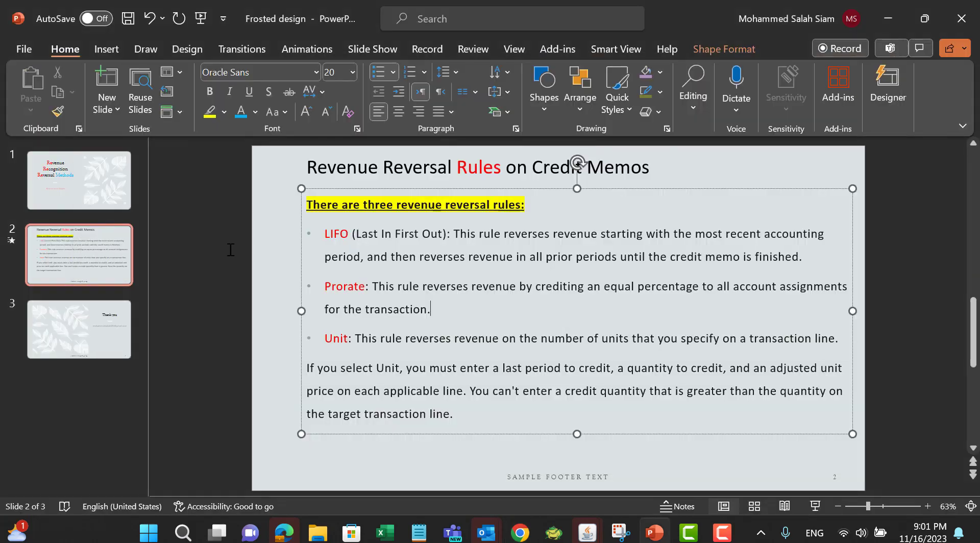
left_click(814, 505)
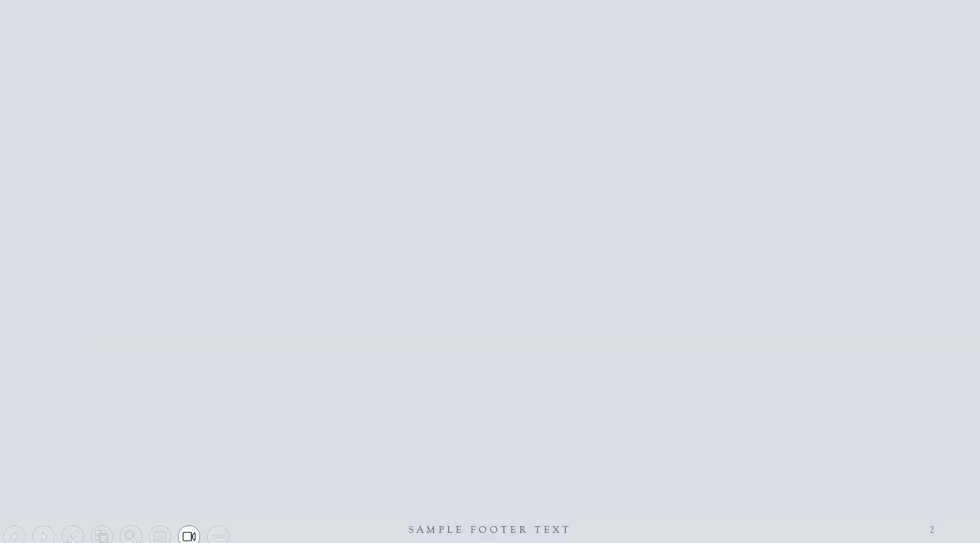